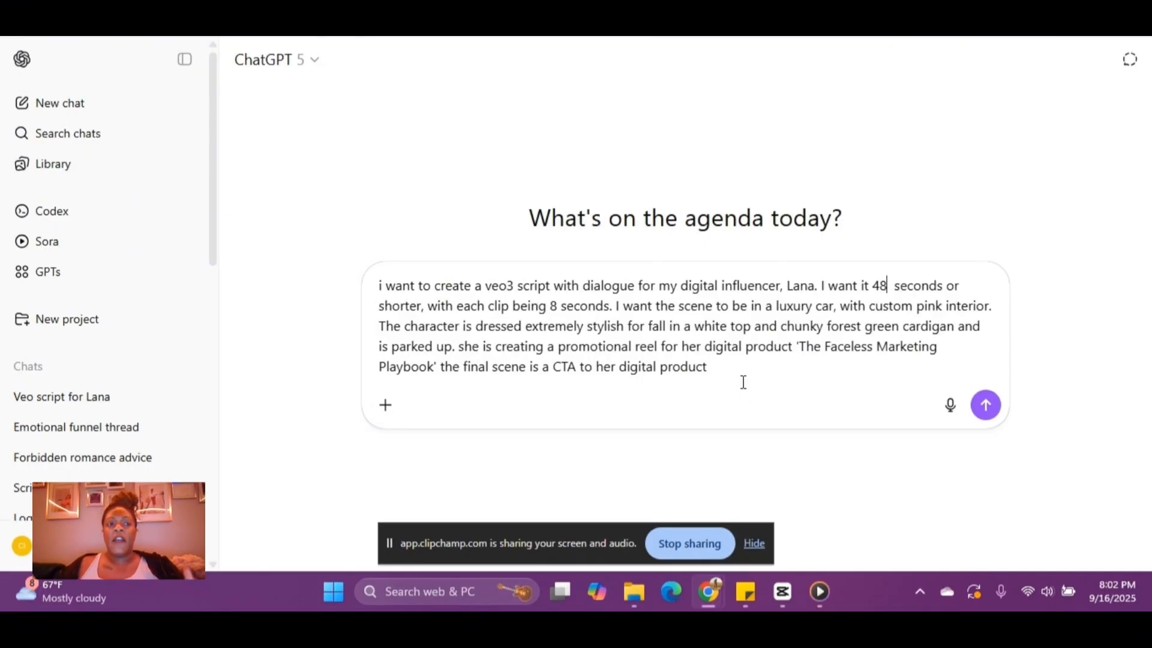
Submit the prepared prompt for a Veo3 dialogue script of 48 seconds or shorter and review the generated scenes
left_click(995, 420)
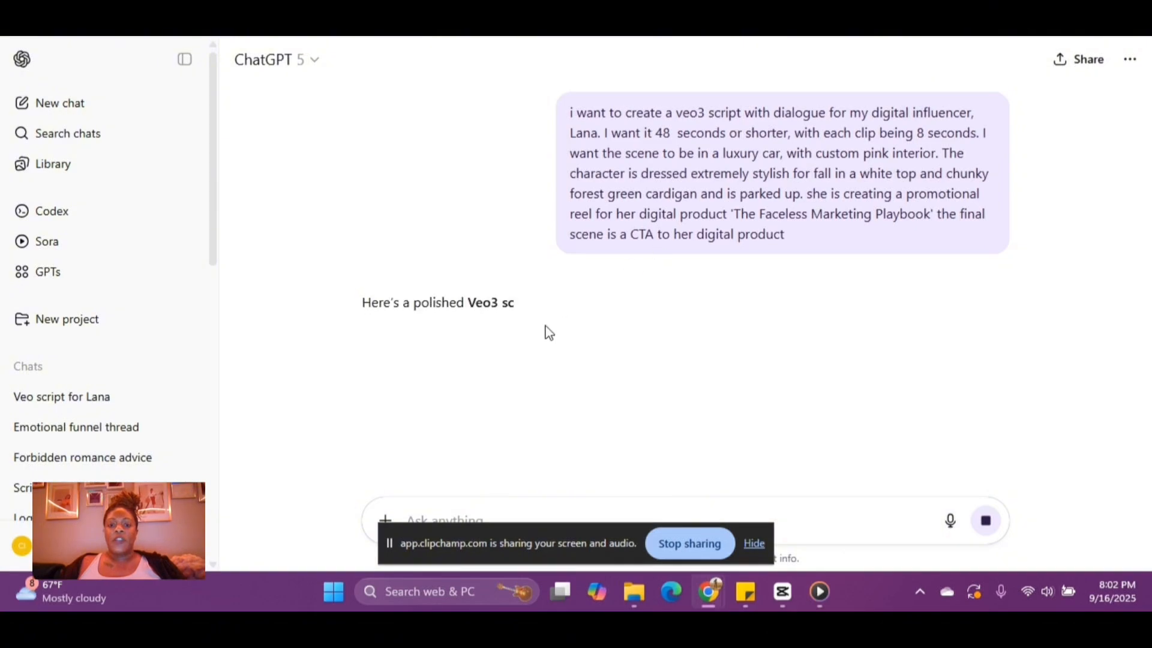
scroll(771, 372, "down", 2)
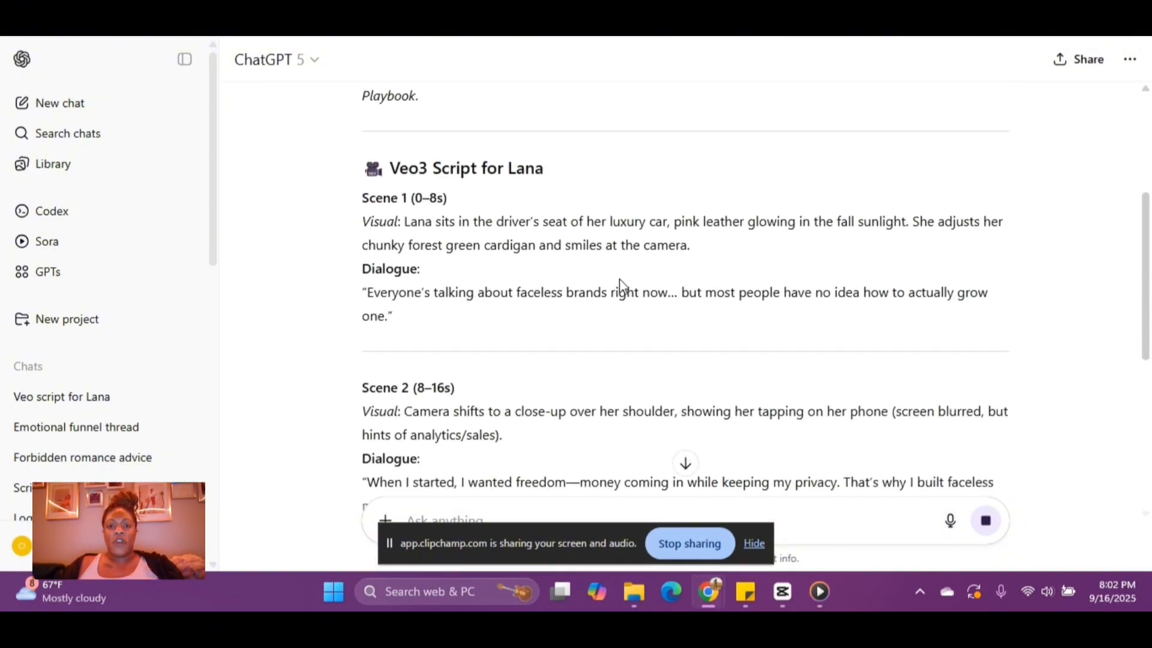
scroll(810, 282, "down", 3)
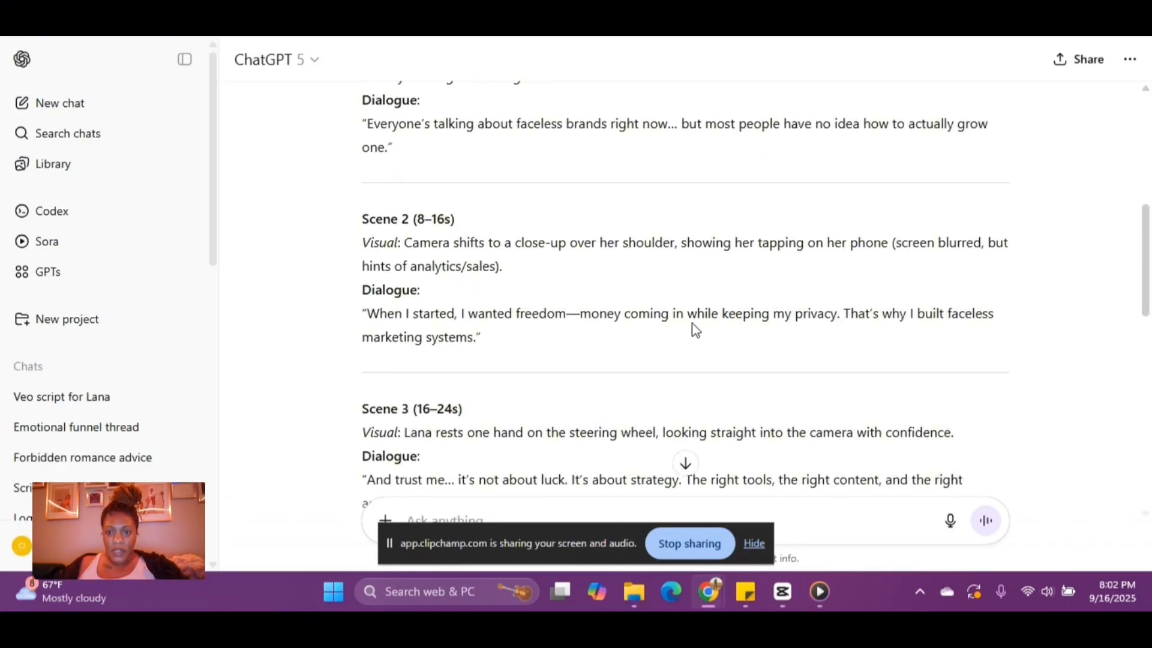
scroll(696, 330, "down", 3)
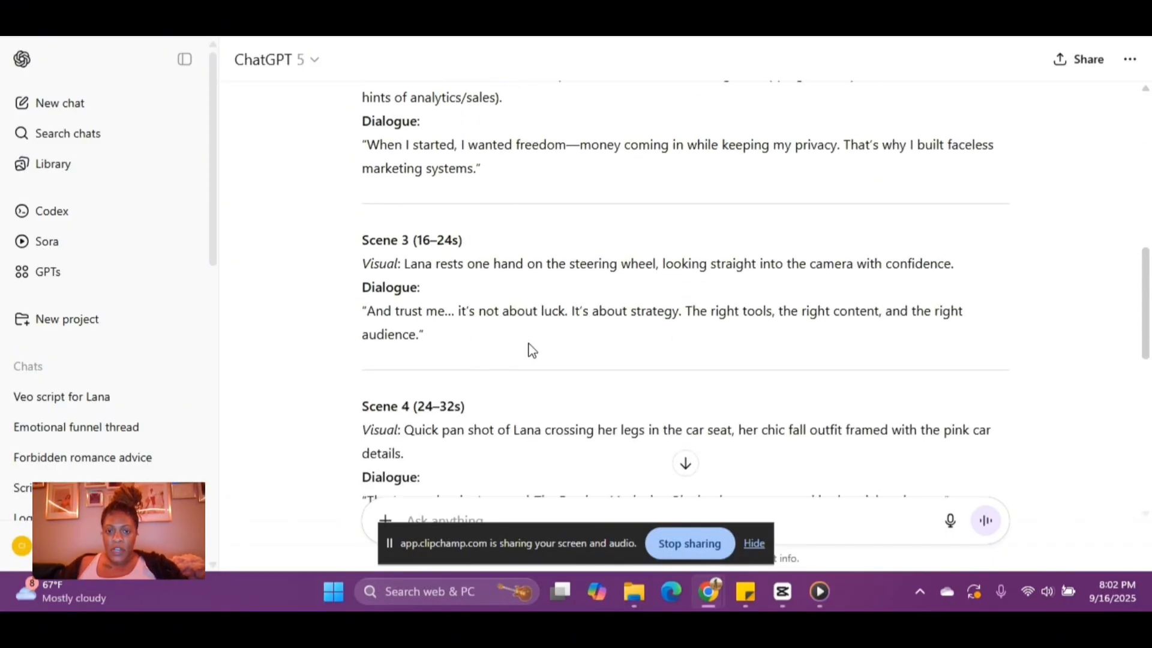
scroll(697, 340, "down", 3)
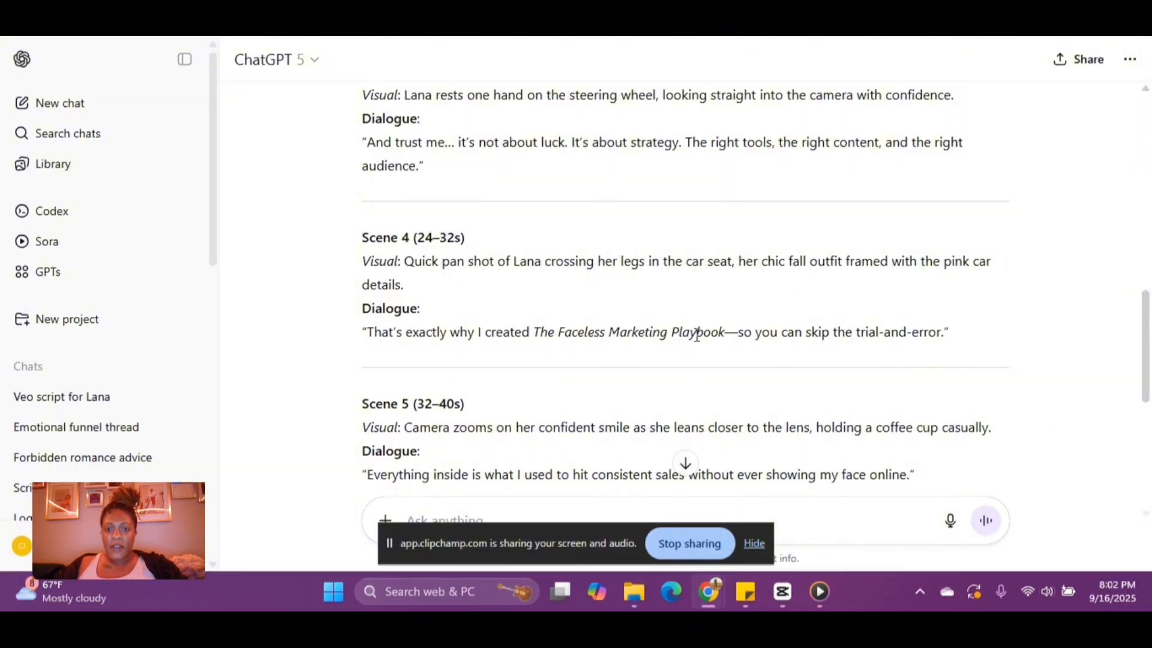
scroll(721, 334, "down", 4)
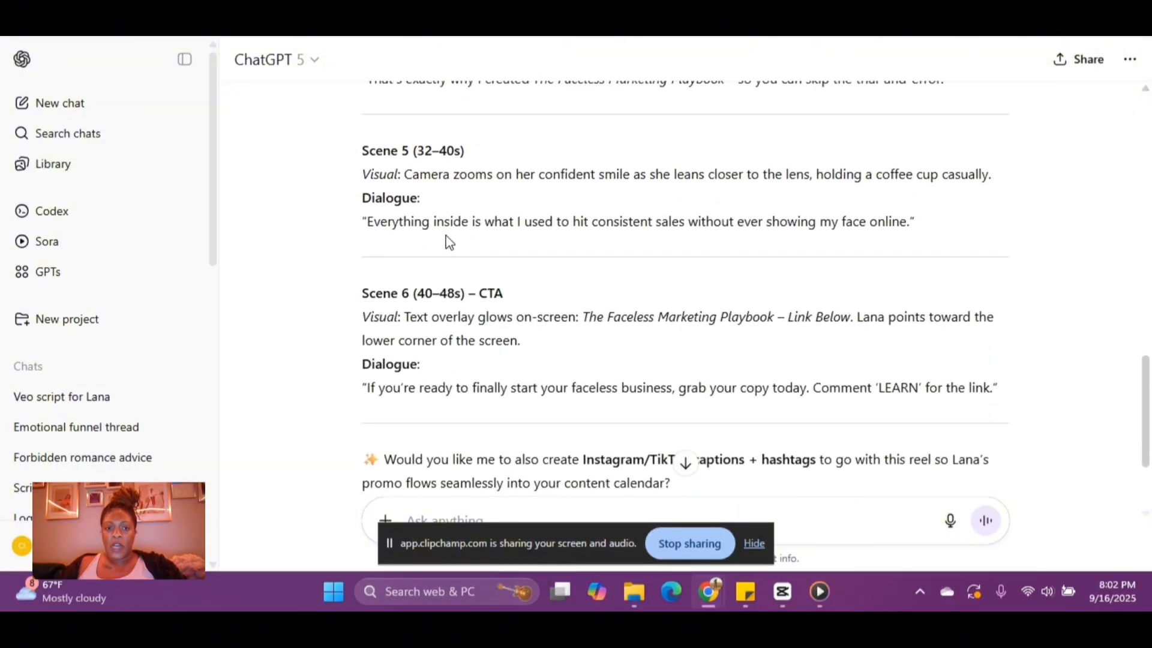
scroll(765, 291, "down", 3)
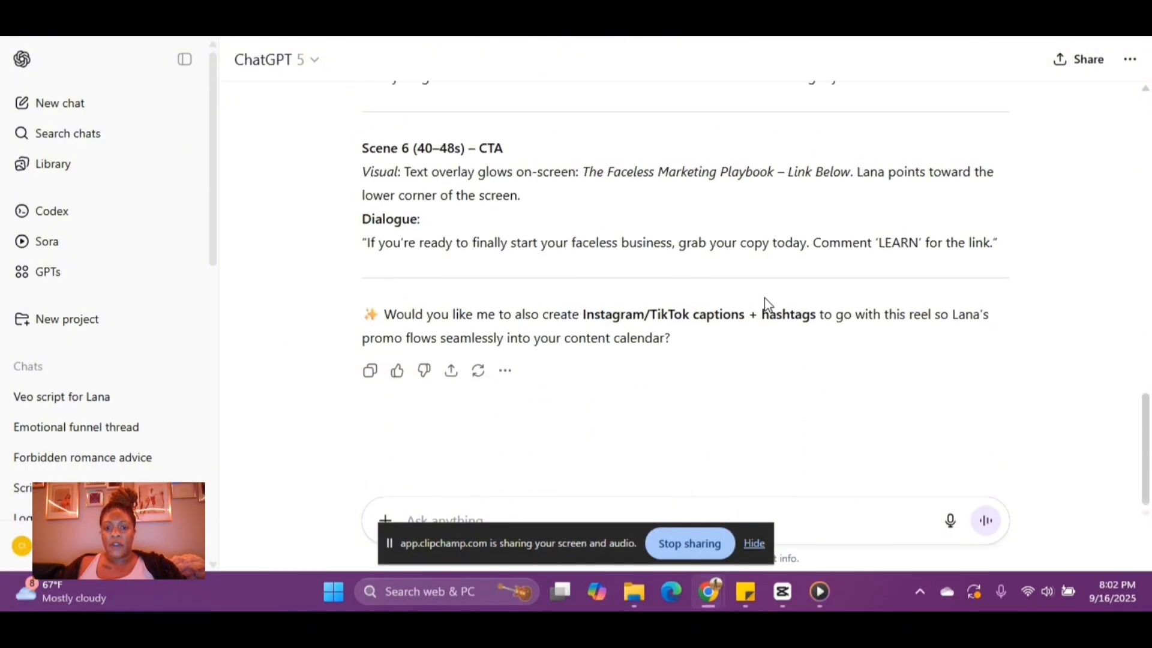
scroll(702, 289, "up", 20)
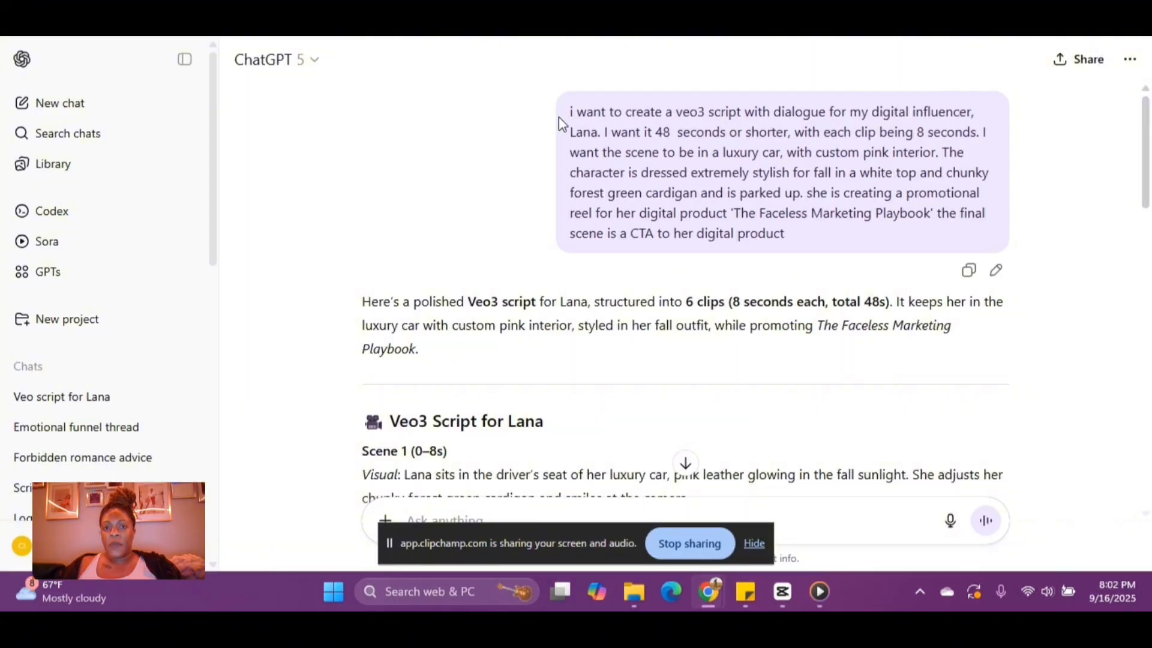
Copy the full text of the submitted script prompt from the conversation
left_click_drag(568, 114, 857, 245)
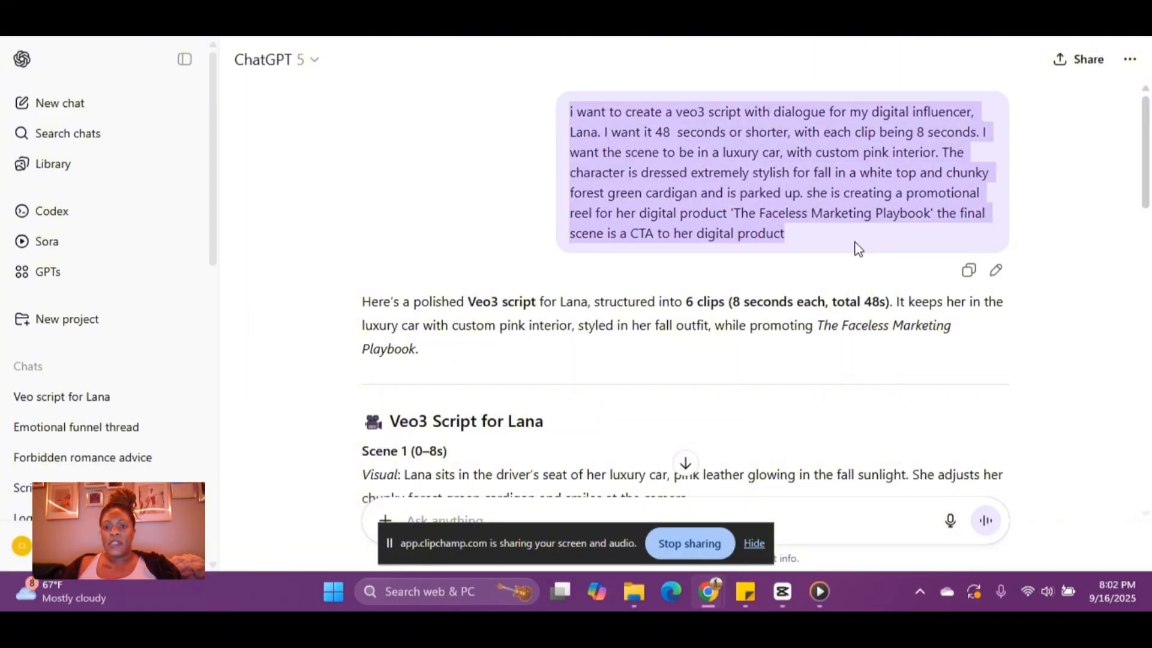
right_click(797, 185)
left_click(607, 207)
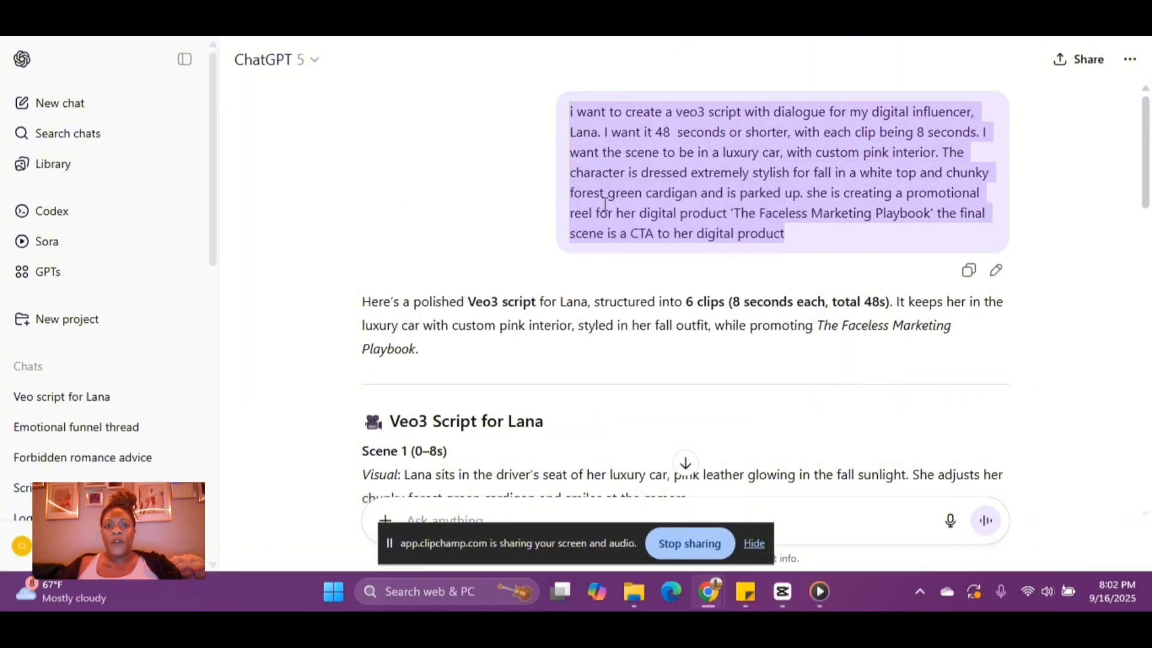
Switch to Flow, leave the Scenebuilder of the existing project and create a new project
left_click(366, 12)
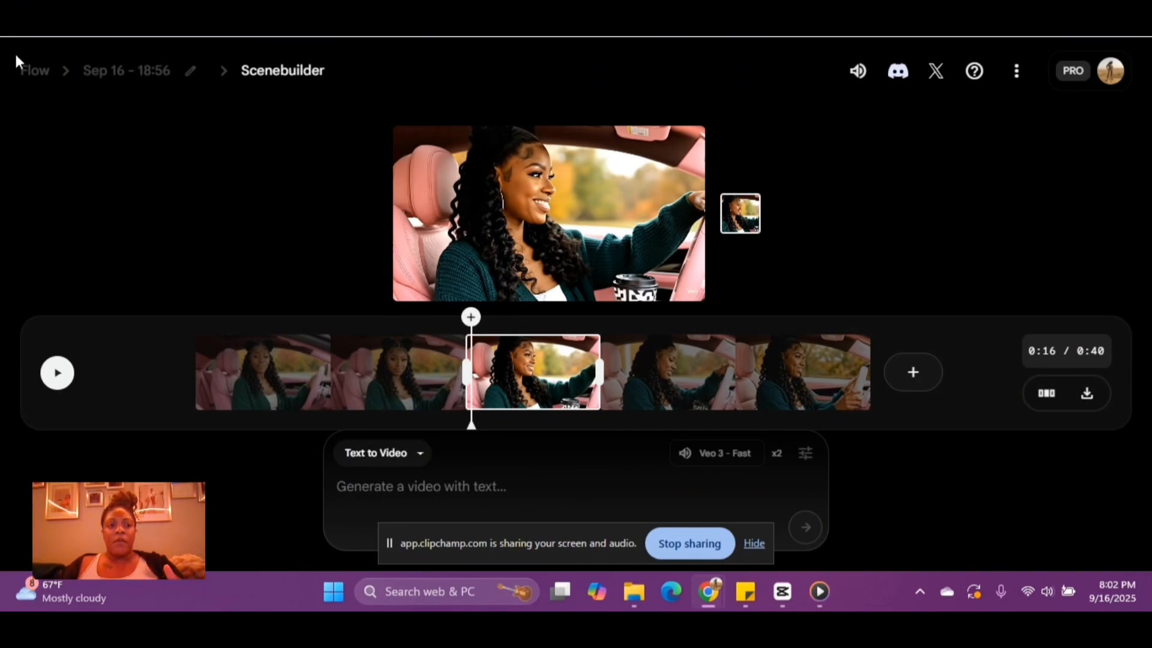
left_click(25, 25)
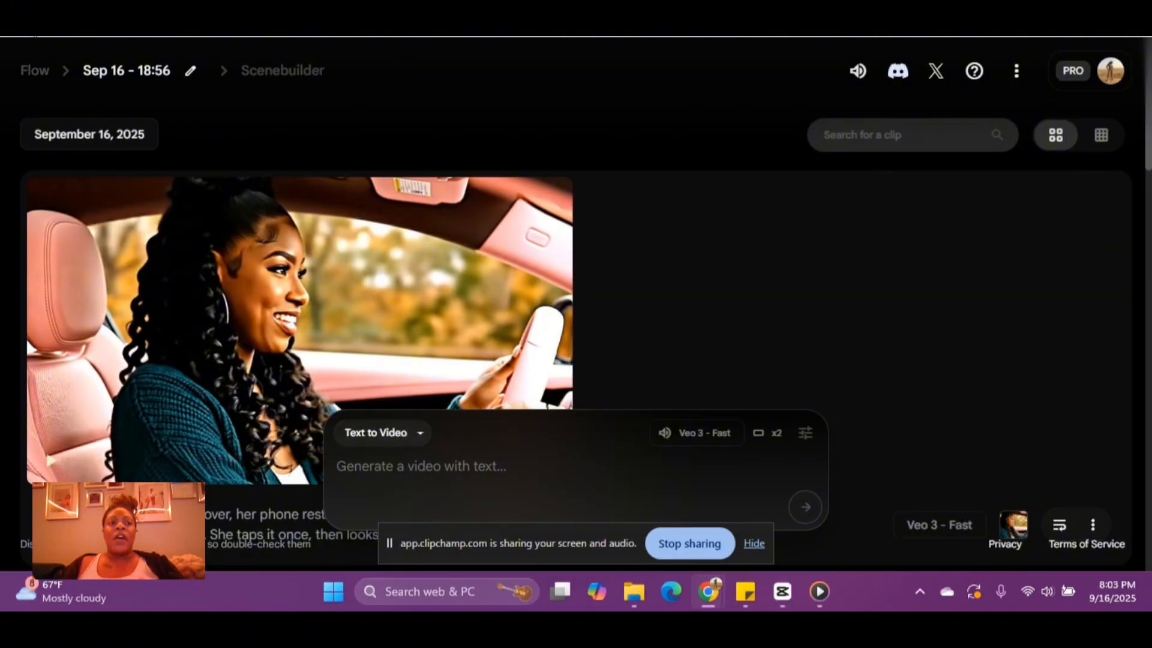
left_click(25, 25)
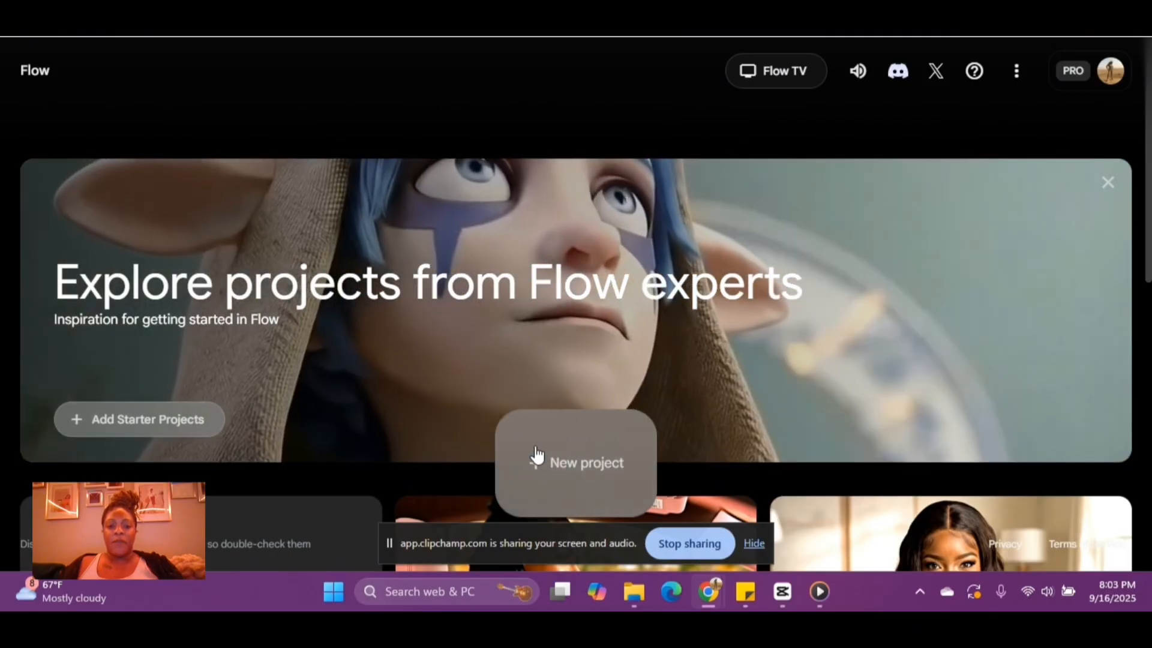
left_click(537, 455)
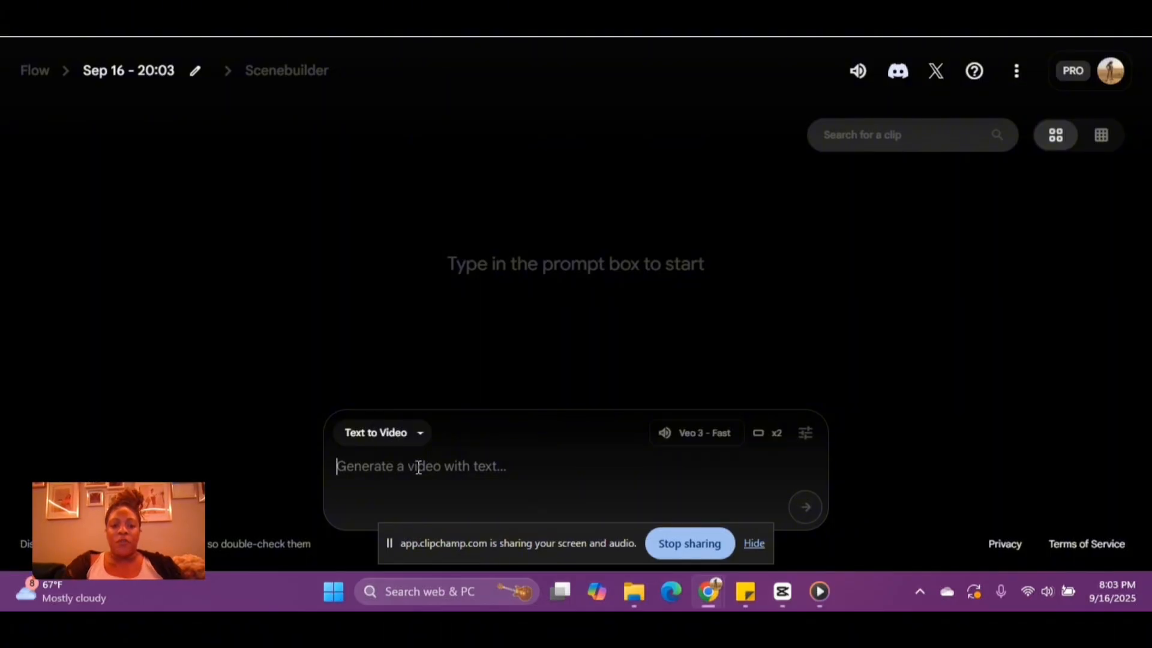
Paste the copied prompt into the video prompt and delete its opening words "i want to create a veo3 script with dialogue for"
type("i want to create a veo3 script with dialogue for my digital influencer, Lana. I want it 48 seconds or shorter, with each clip being 8 seconds. I want the scene to be in a luxury car, with custom pink interior. The character is dressed extremely stylish for fall in a white top and chunky forest green cardigan and is parked up. she is creating a promotional reel for her digital product 'The Faceless Marketing Playbook' the final scene is a CTA to her digital product")
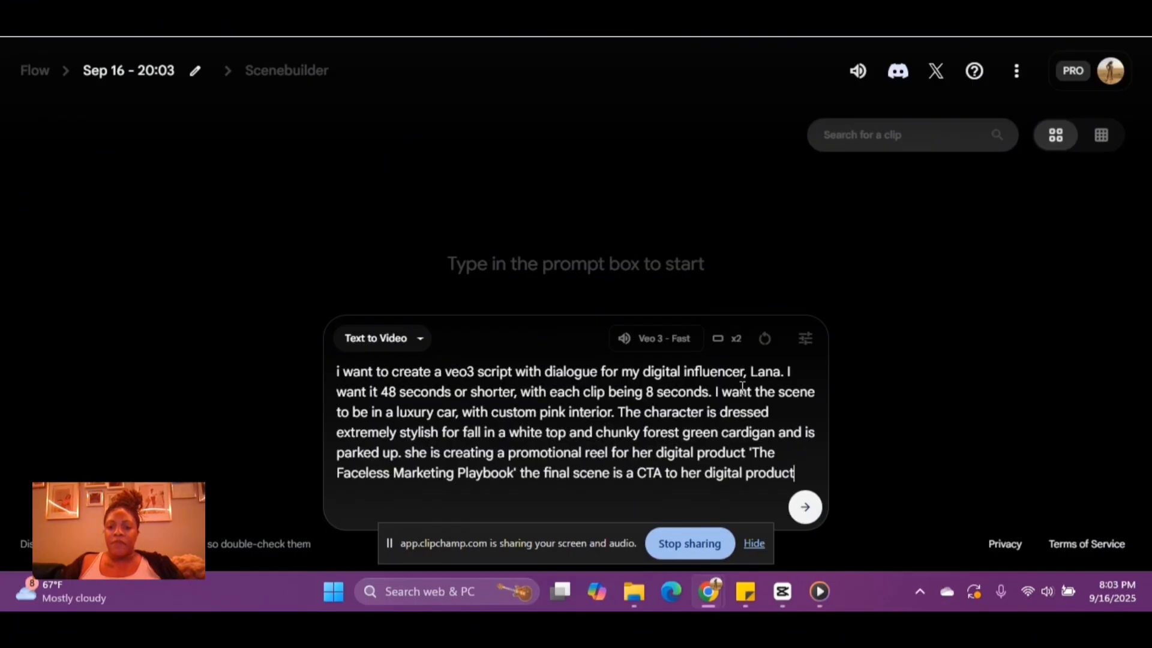
left_click_drag(619, 372, 318, 371)
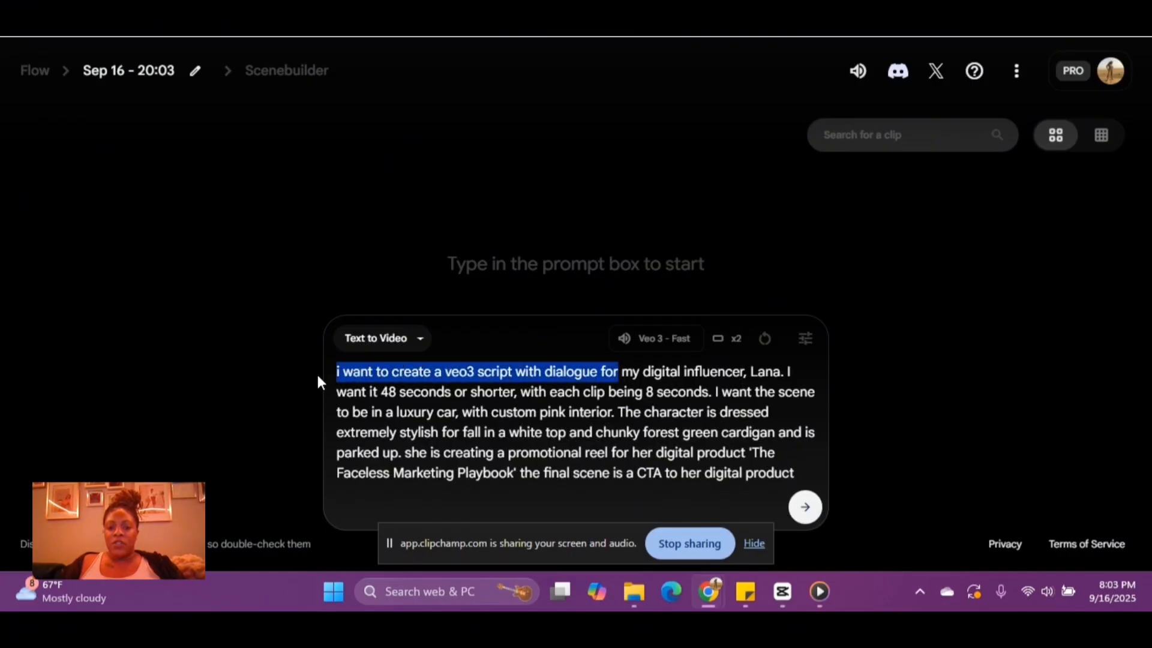
key("BackSpace")
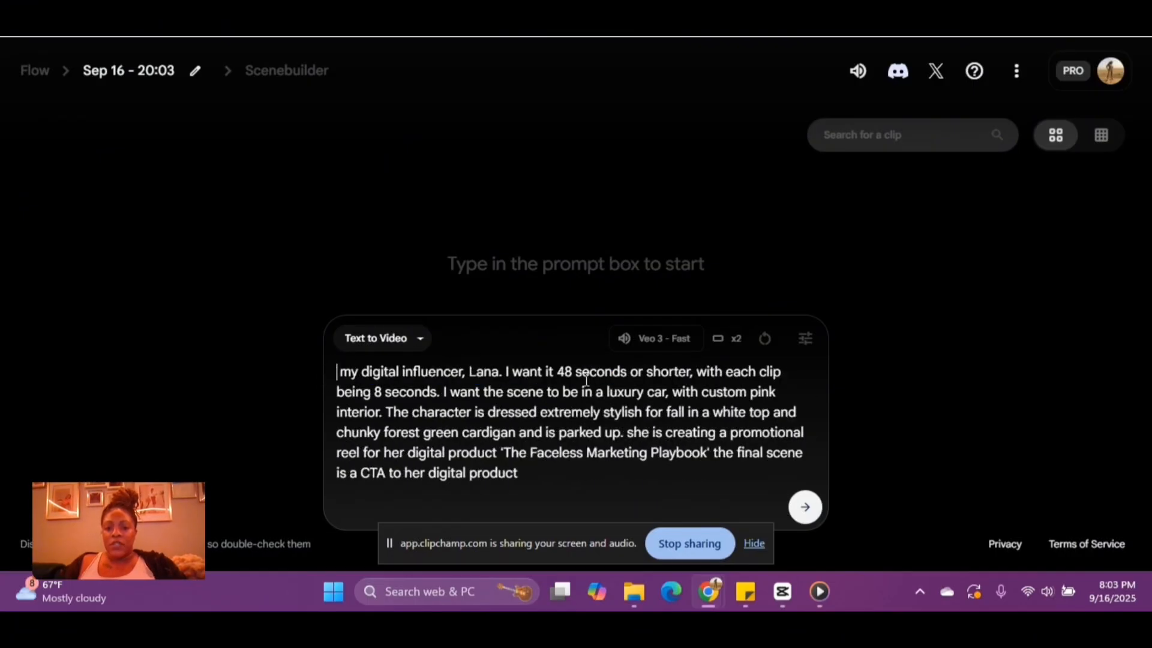
Continue the prompt's first sentence after the influencer's name with "is creating a promotional reel."
left_click(505, 372)
key("BackSpace")
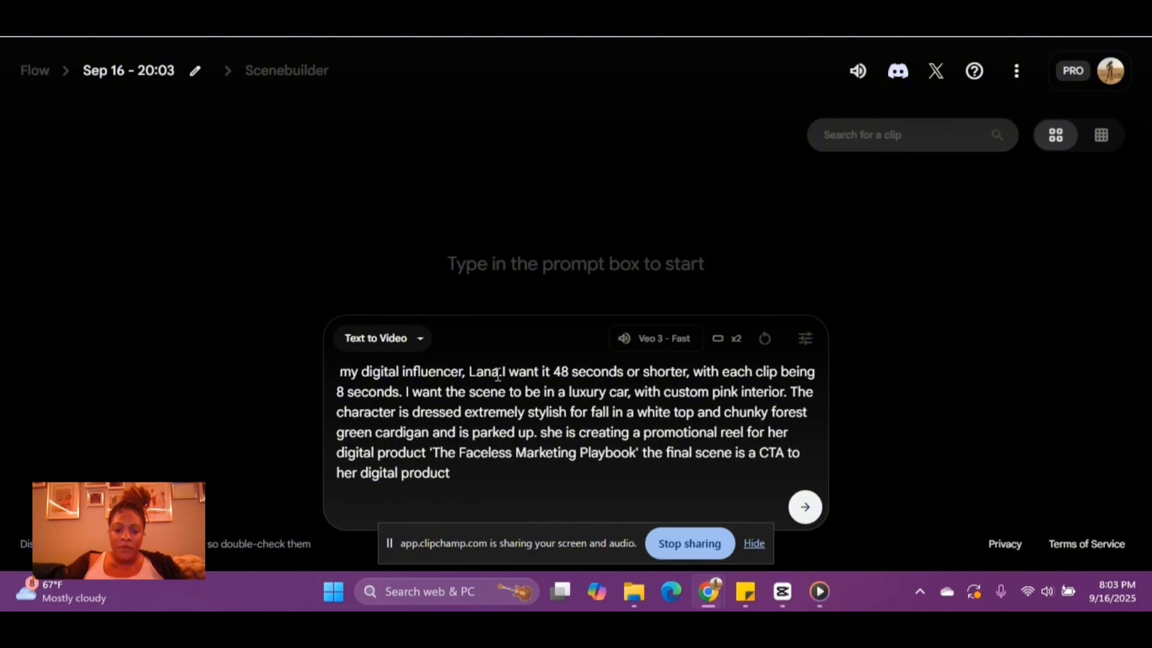
type("is")
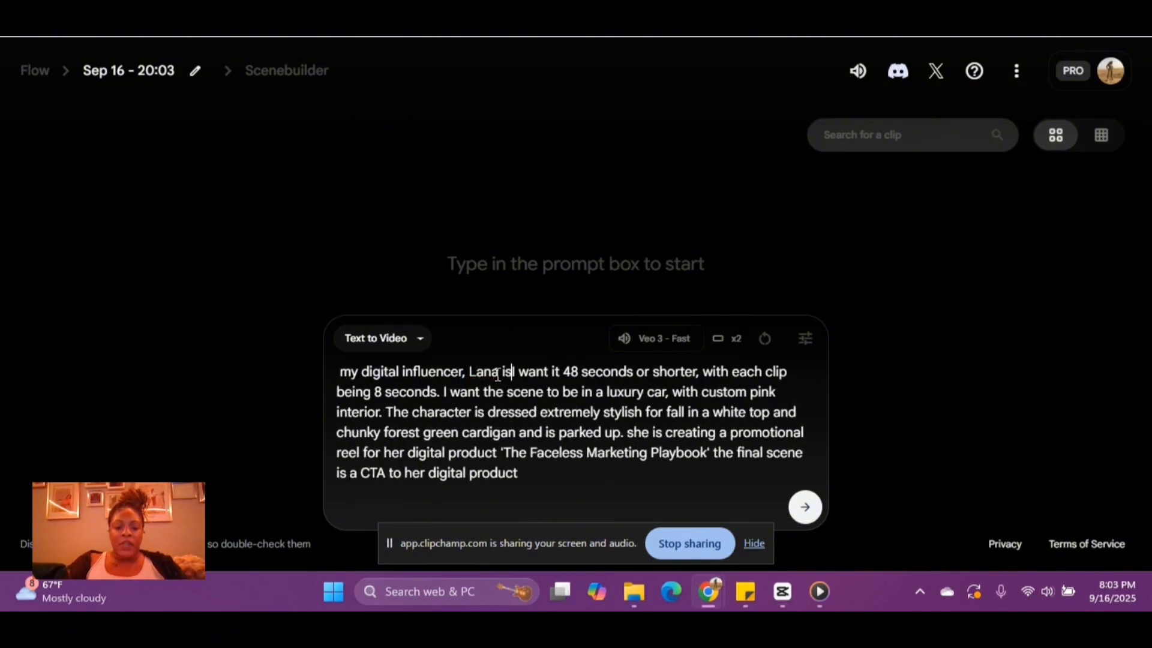
type(" cre")
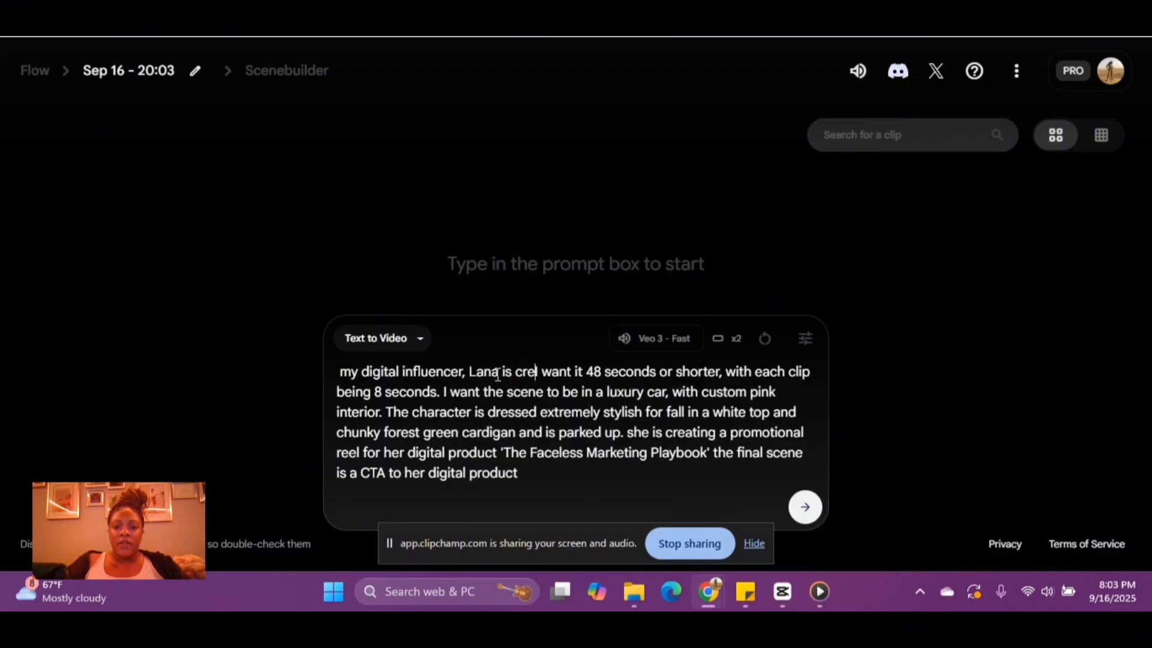
type("ating a ")
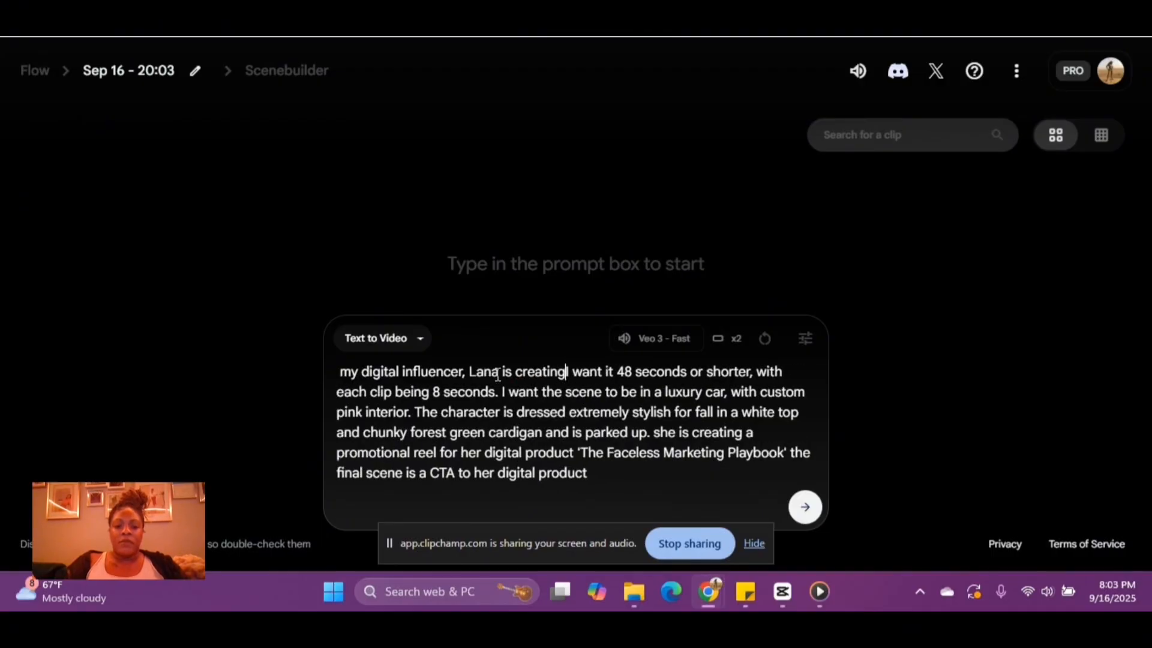
type("promot")
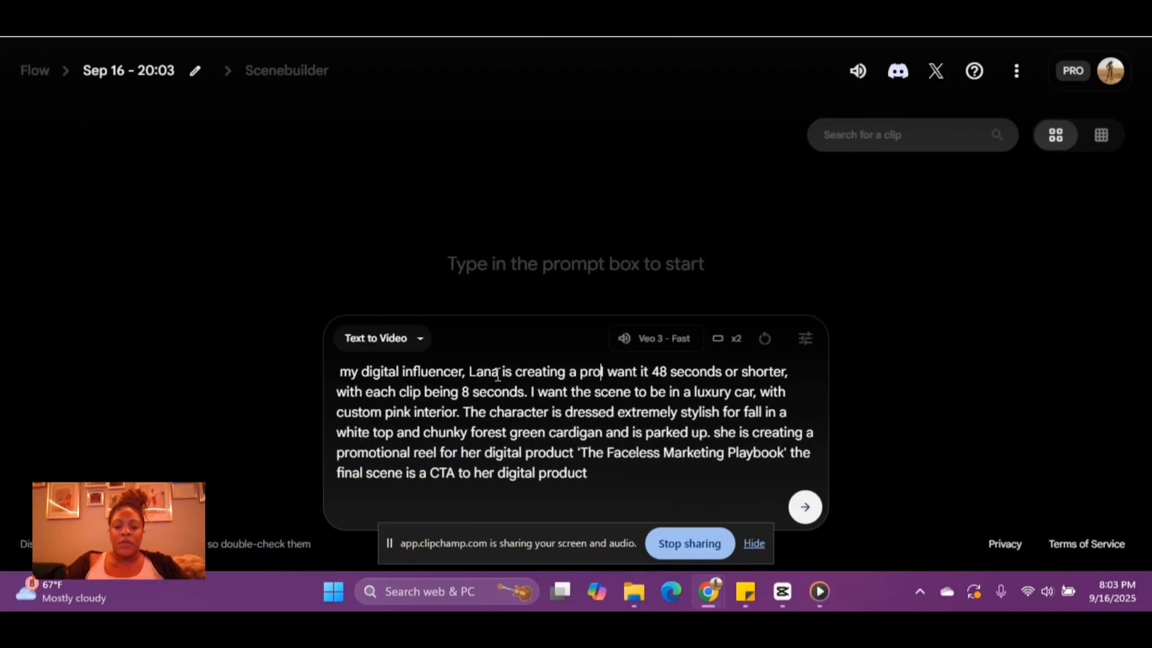
type("ional vi")
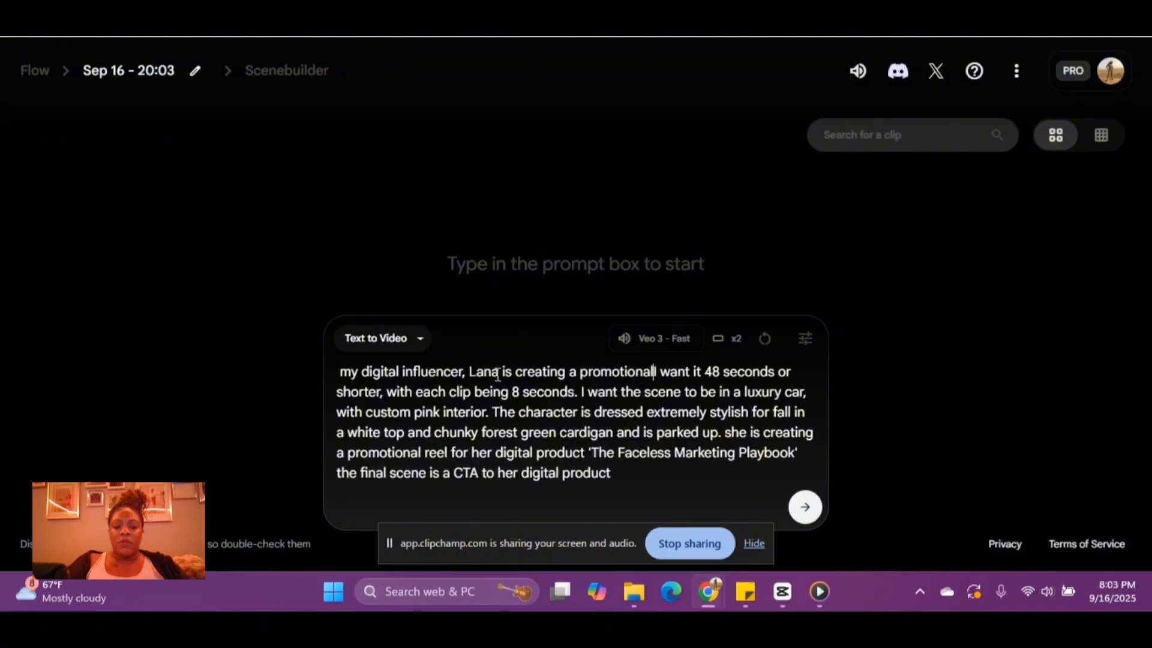
key("BackSpace")
type("ree")
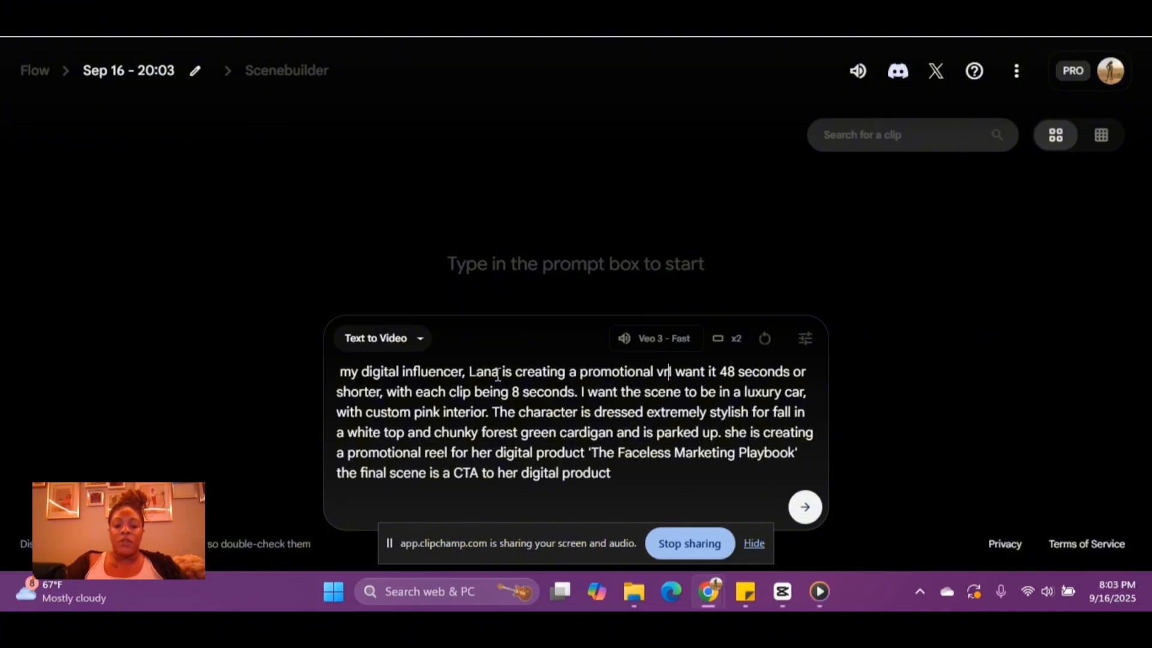
key("BackSpace")
key("BackSpace")
key("BackSpace")
key("BackSpace")
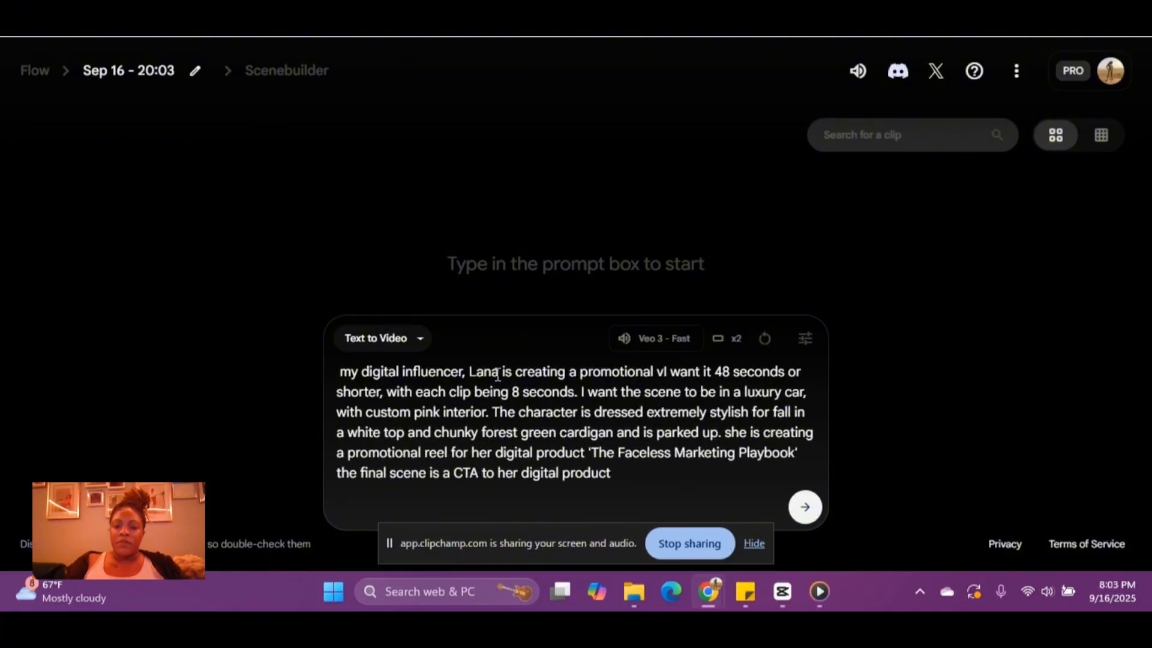
type("reel")
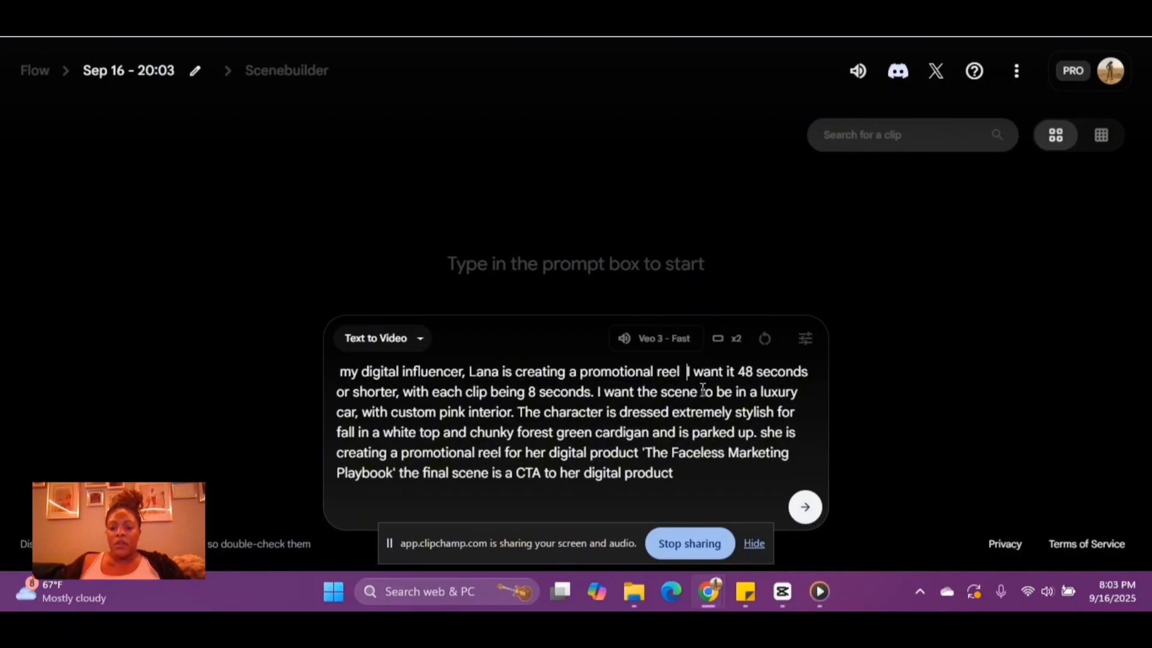
key("BackSpace")
type(".")
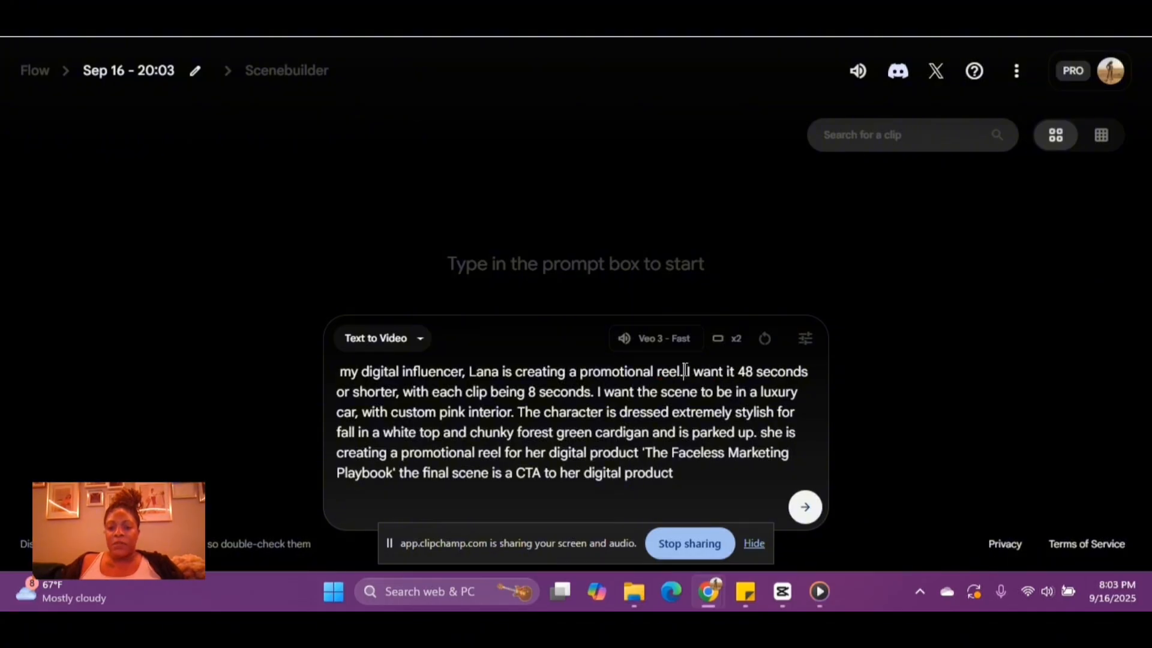
Delete the sentence about 48 seconds and 8-second clips, and add "with a scenic background" after "parked up"
left_click_drag(684, 371, 597, 393)
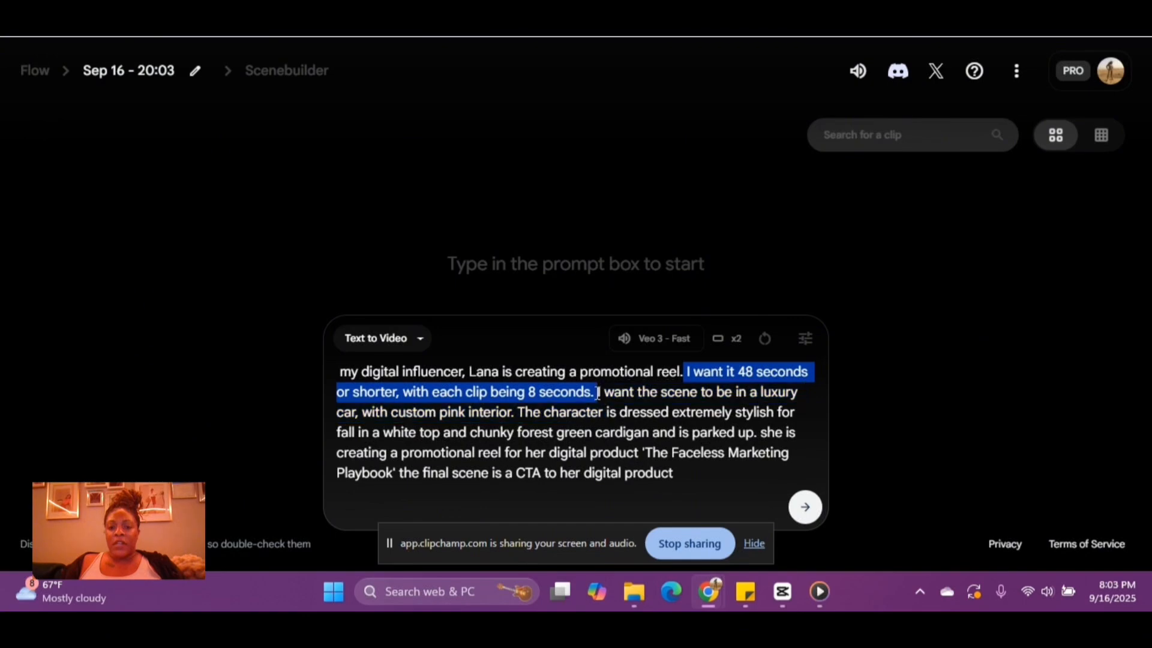
key("BackSpace")
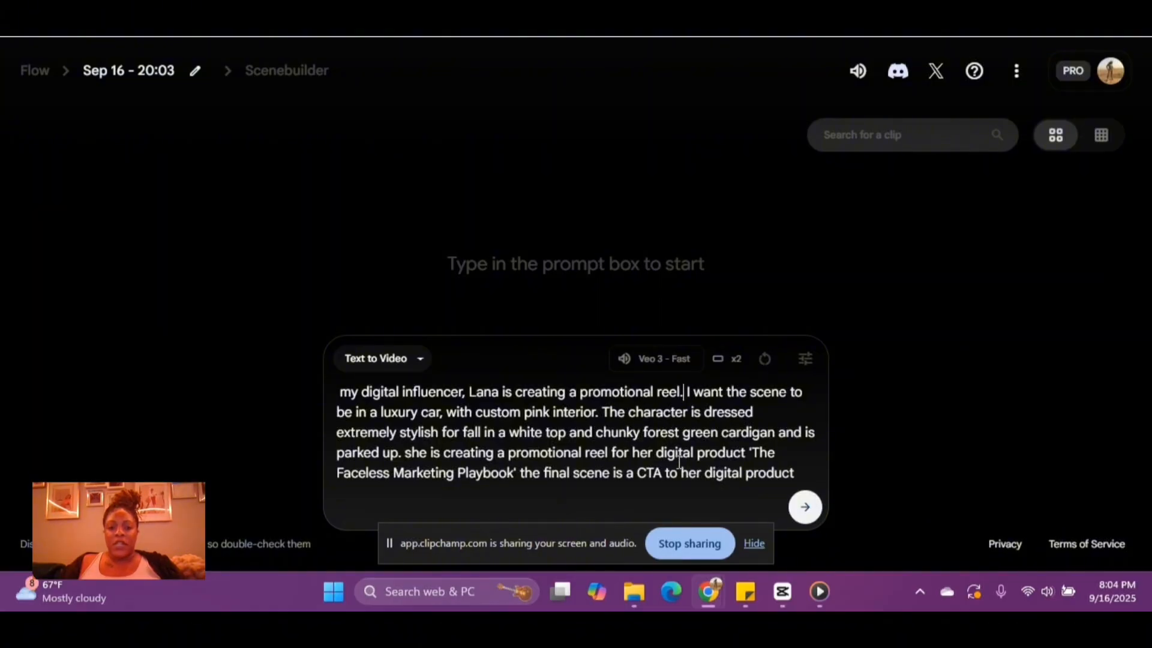
left_click(399, 454)
type("with ")
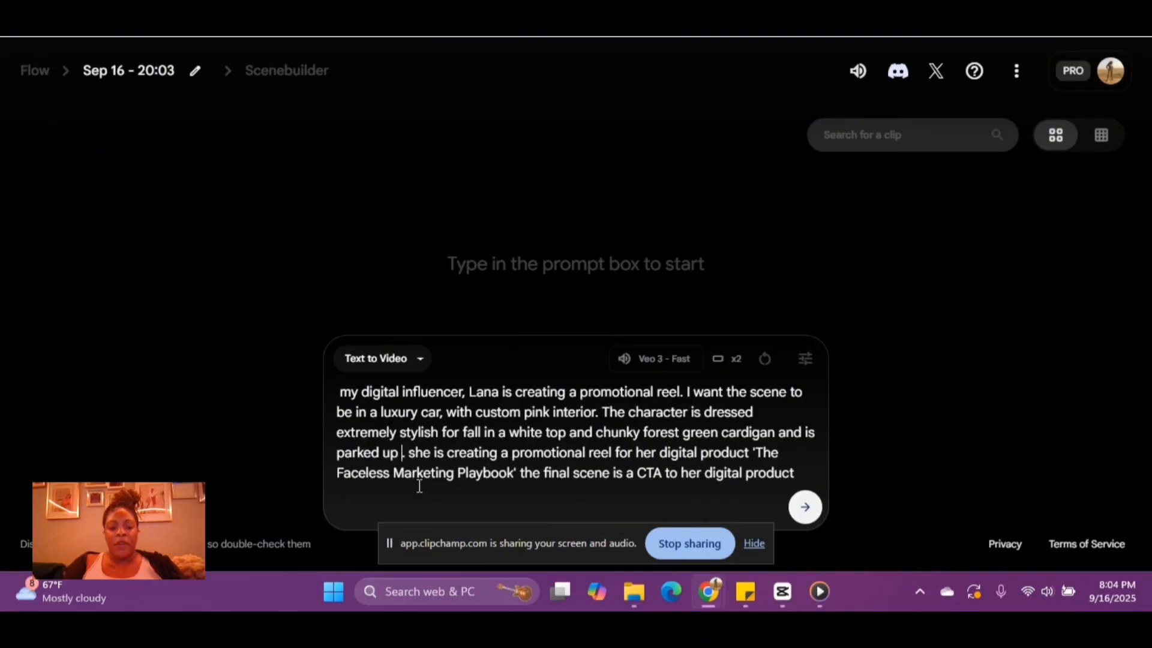
type("a scenic")
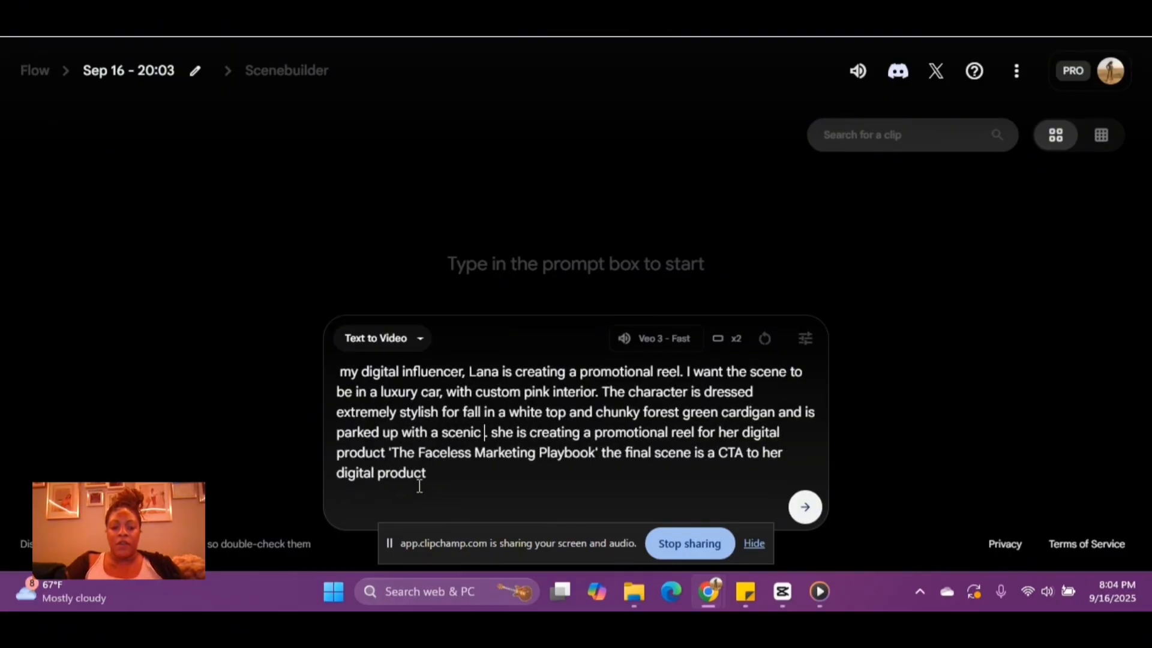
type(" backgro ")
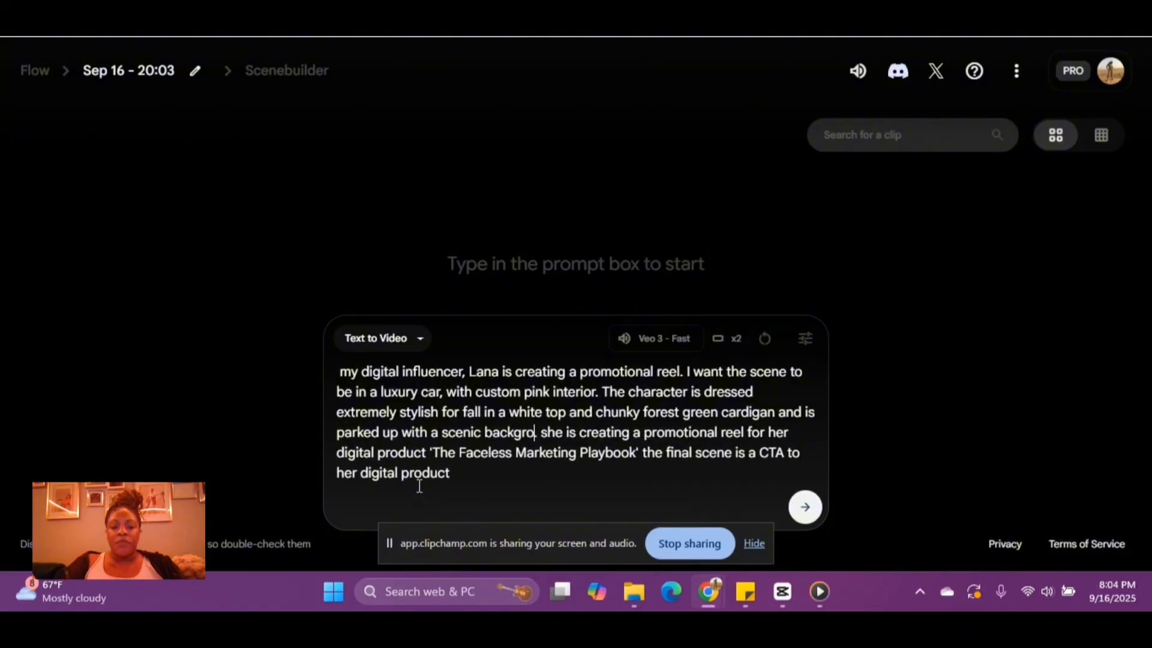
type("und.")
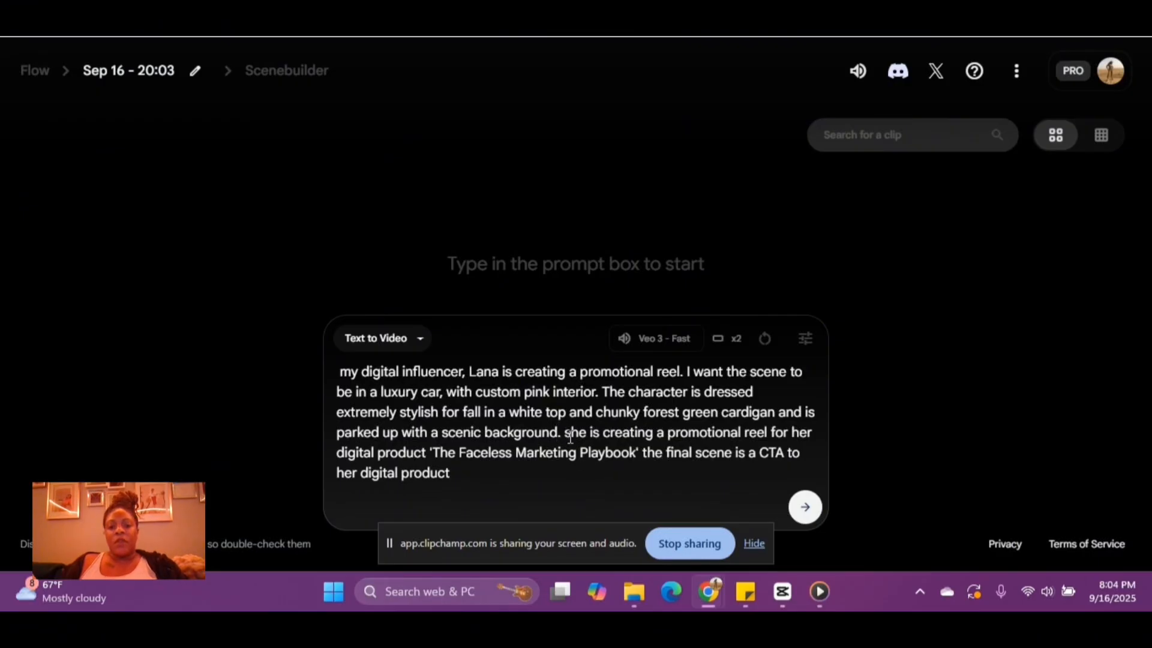
Delete the prompt's closing text from "she is creating a promotional reel" through the CTA to her digital product
left_click_drag(565, 433, 581, 473)
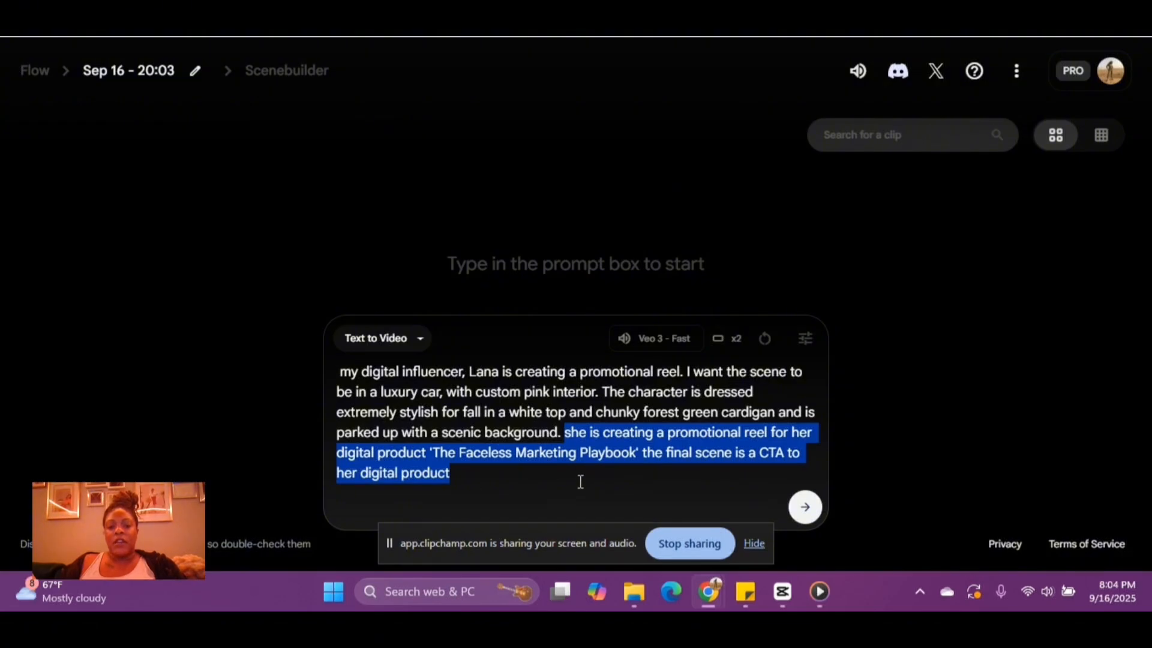
key("BackSpace")
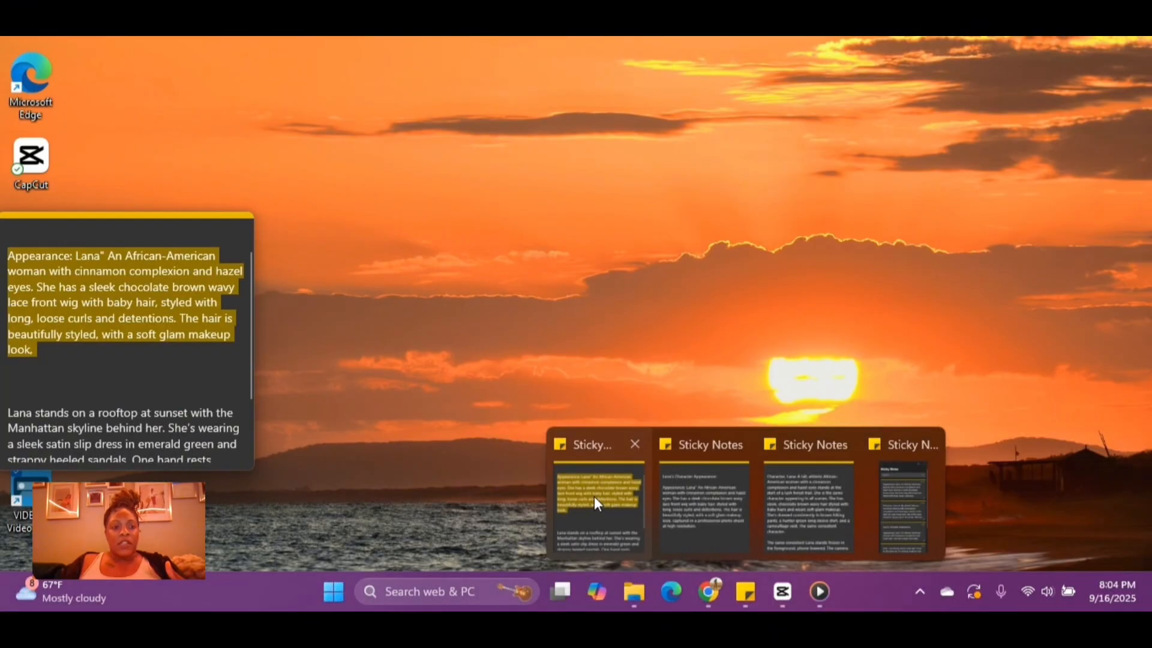
Copy the highlighted appearance description from the Sticky Notes note and paste it at the end of the Flow video prompt
left_click(594, 495)
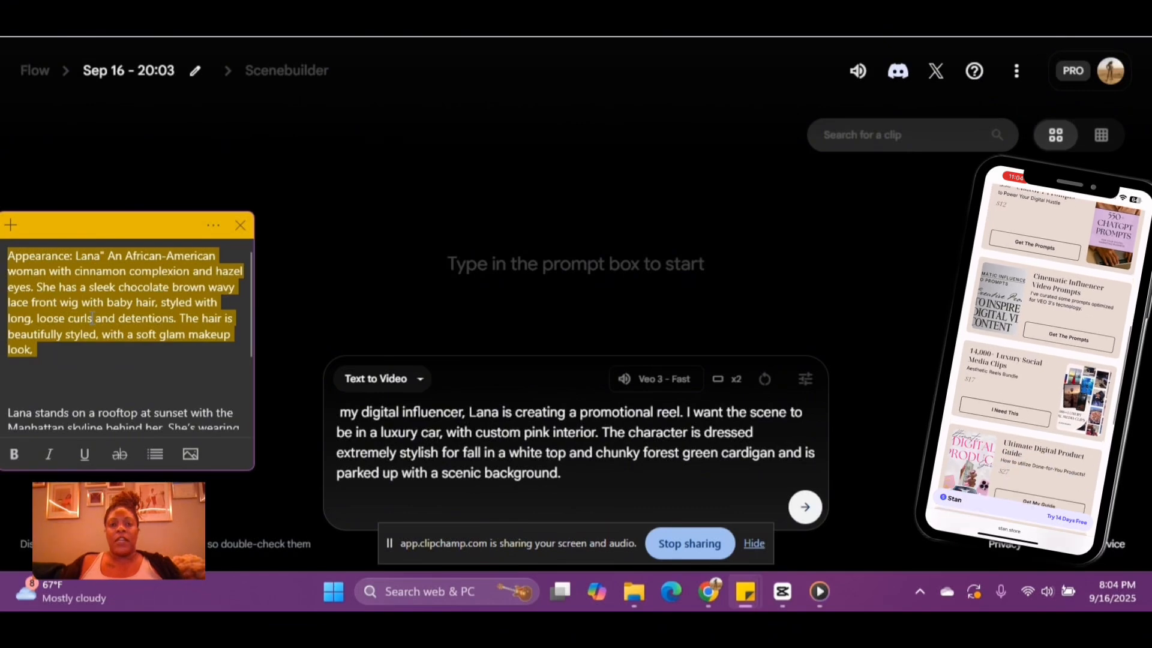
right_click(99, 301)
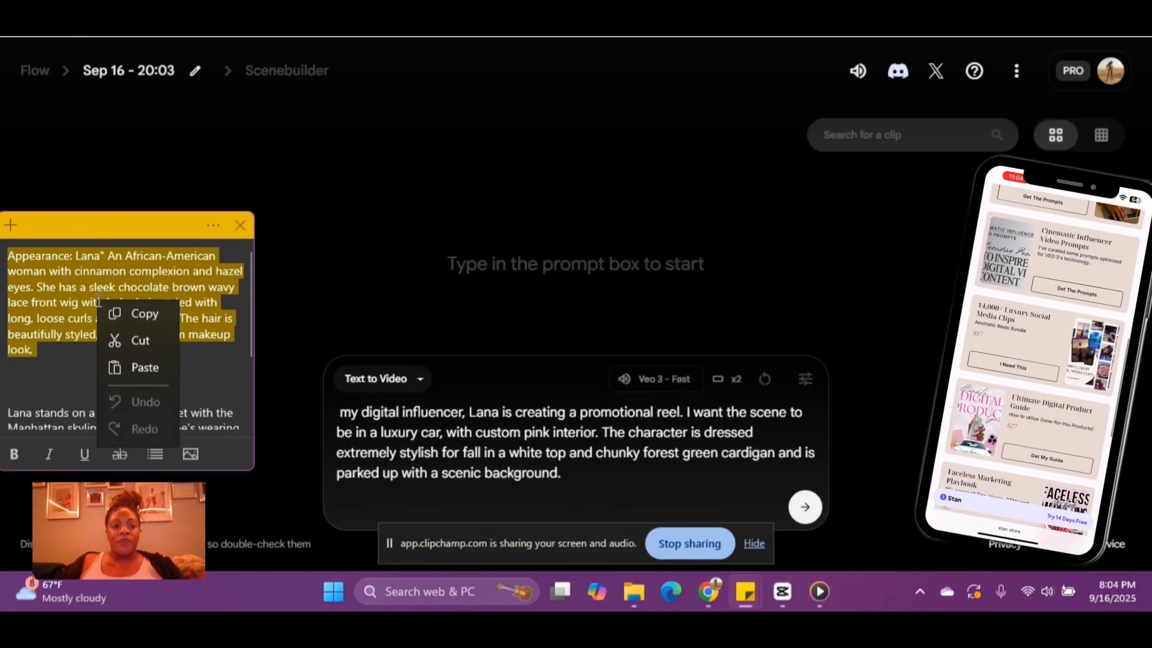
left_click(146, 312)
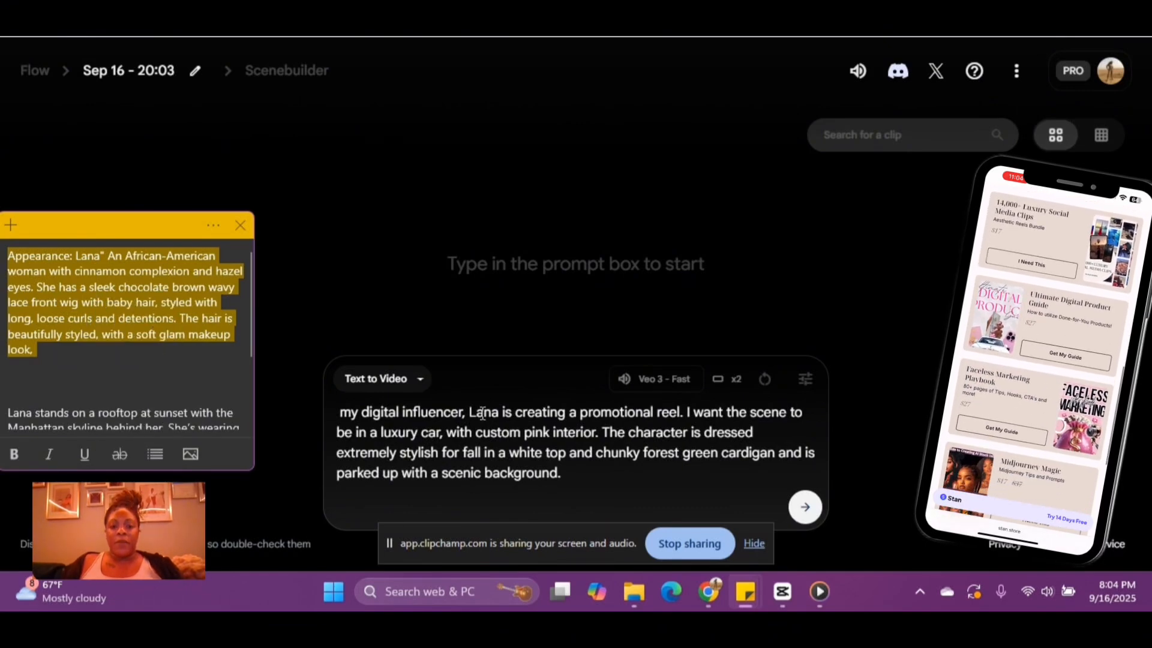
left_click(594, 476)
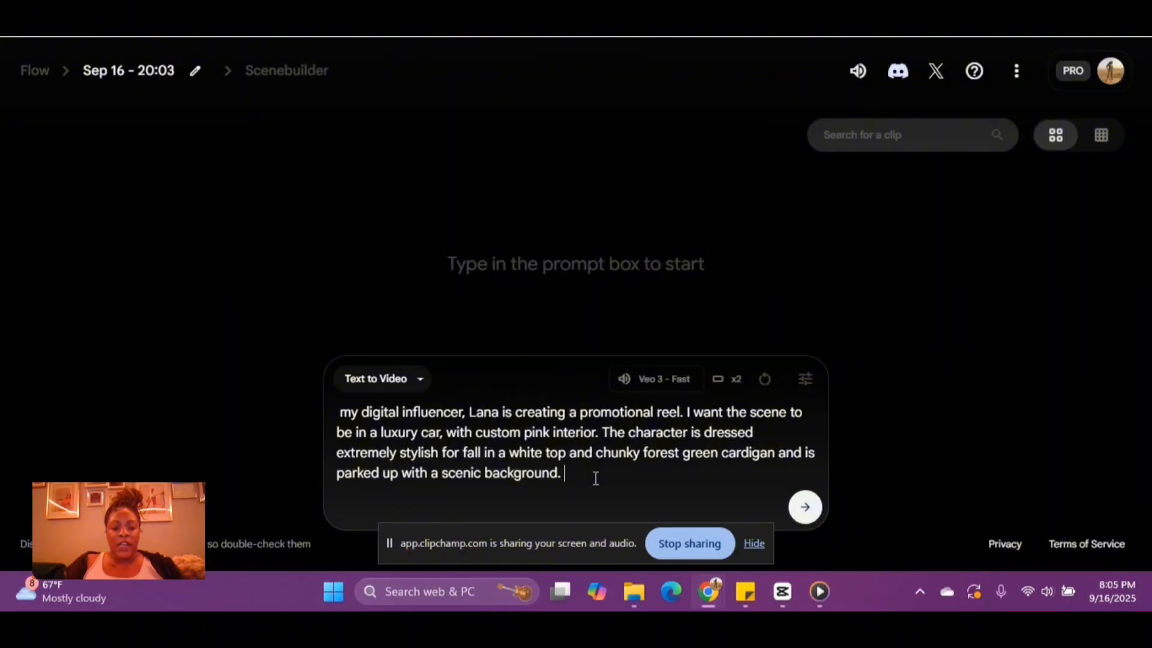
type("Lana")
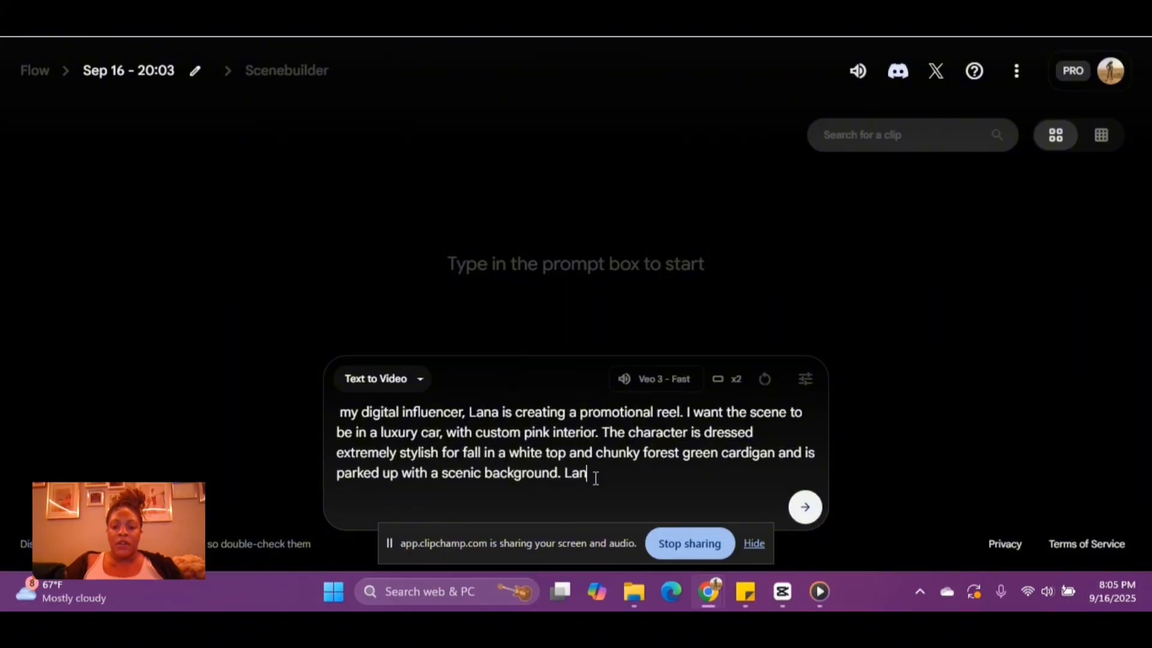
key("BackSpace")
key("BackSpace")
key("BackSpace")
key("ctrl+v")
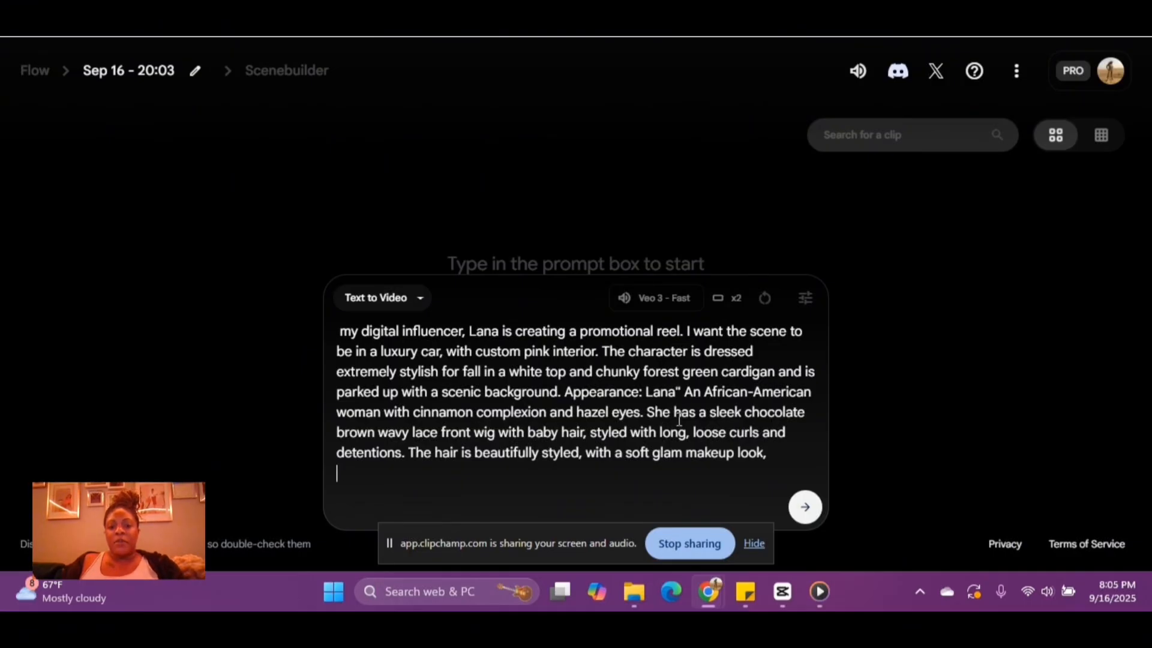
Replace the prompt's text after "hazel eyes." with Canva's two-bun hairstyle prompt, copied from "a three-in-one lace front wig" through "high resolution."
left_click_drag(648, 412, 771, 456)
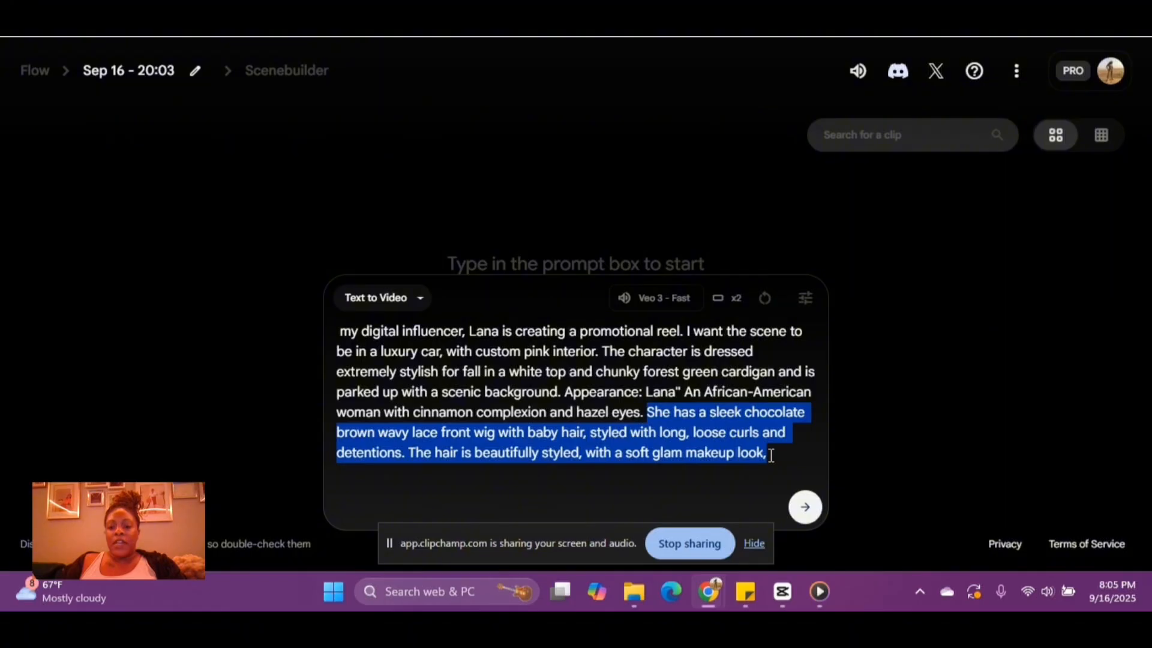
key("BackSpace")
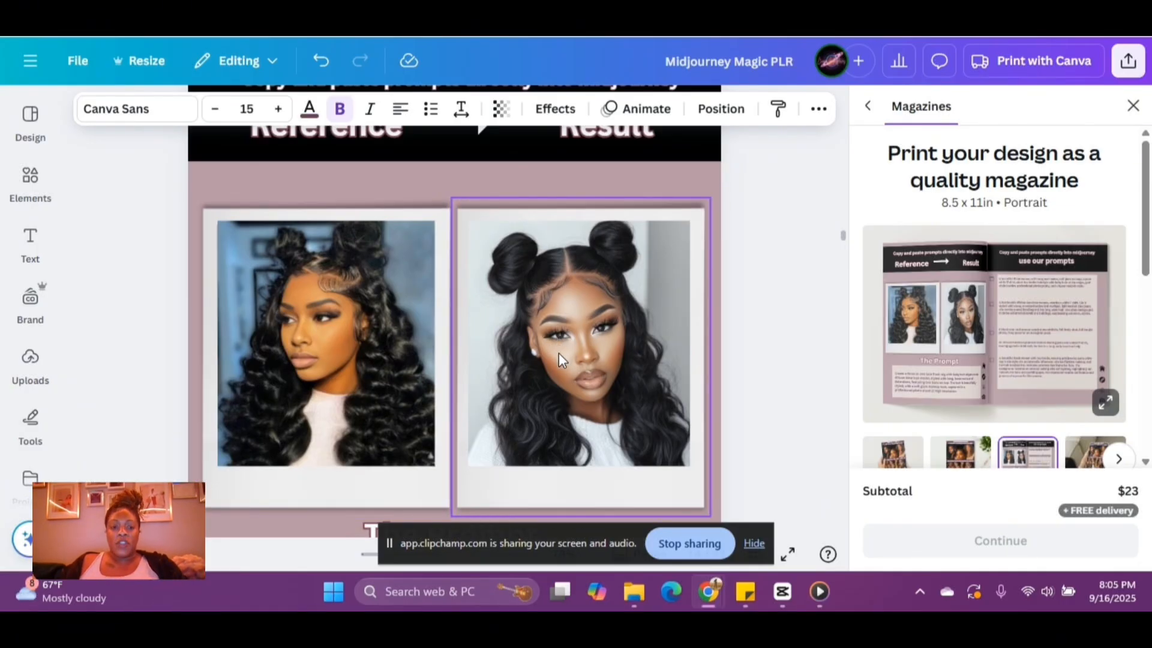
scroll(502, 344, "down", 5)
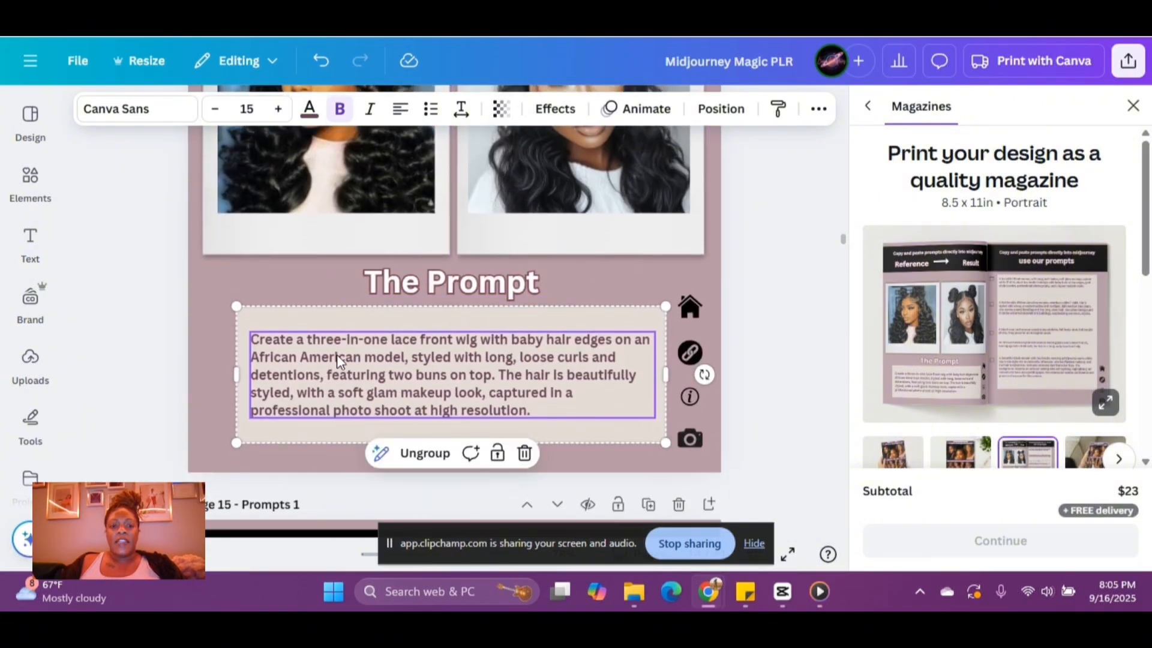
left_click(398, 333)
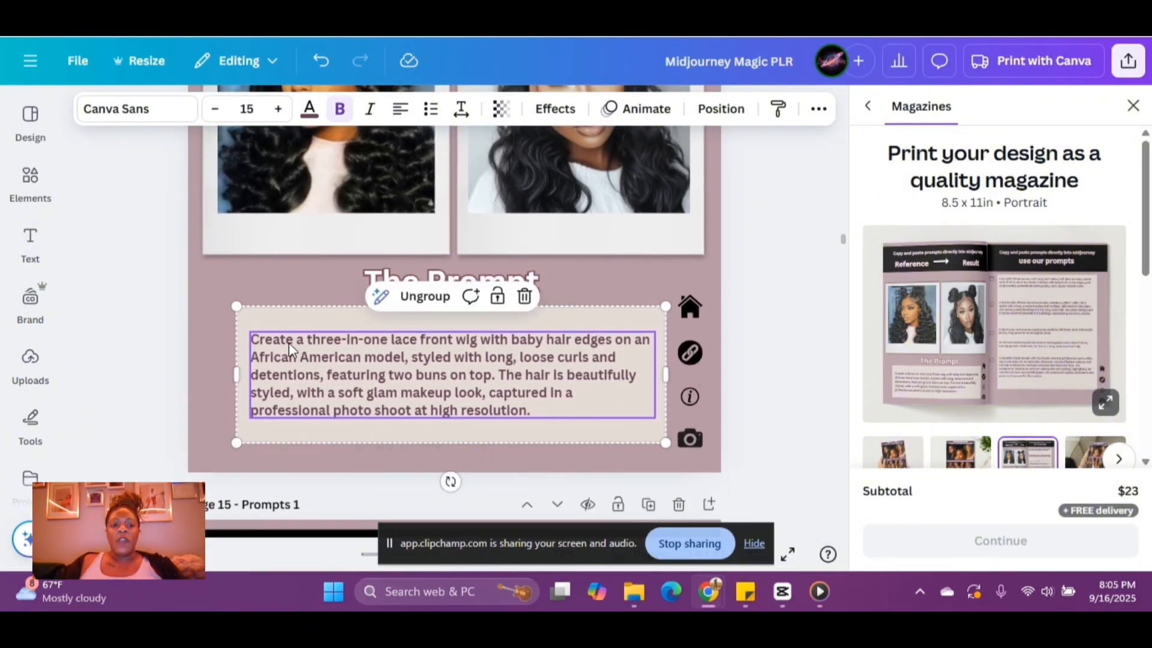
left_click(294, 342)
left_click_drag(294, 341, 567, 411)
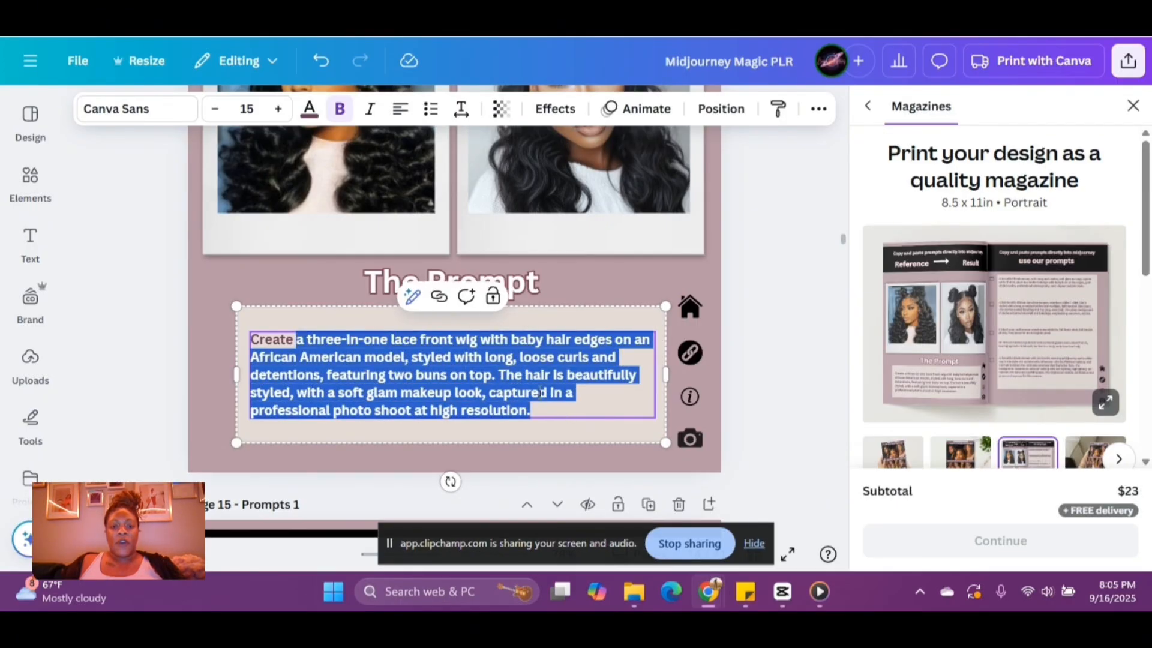
right_click(486, 363)
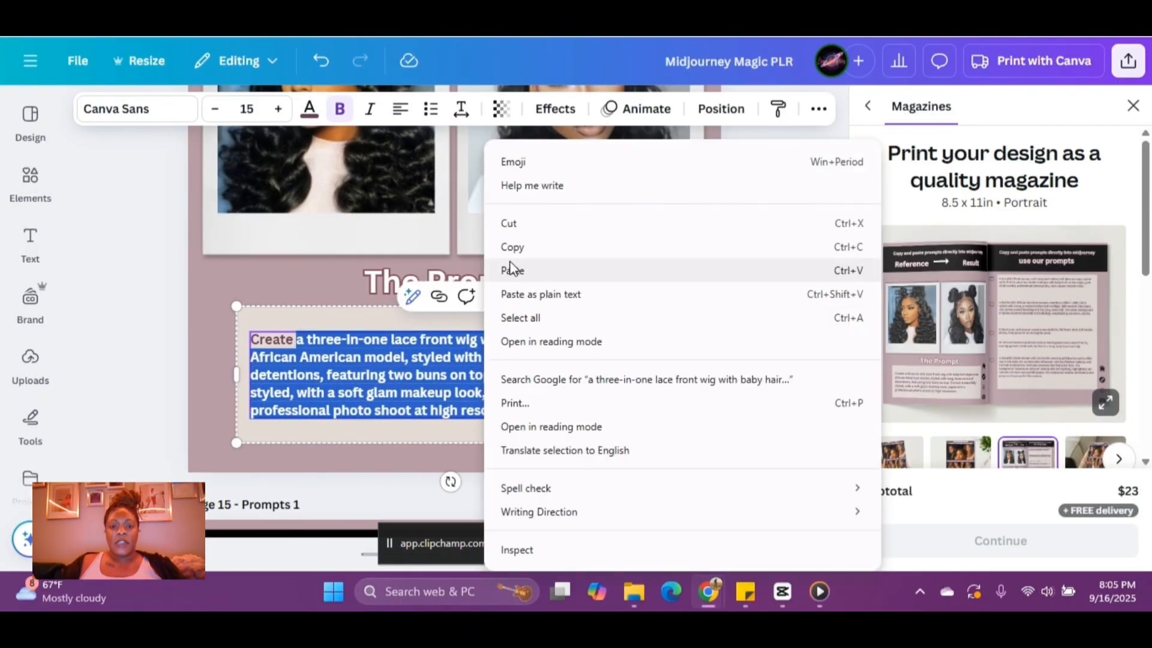
left_click(524, 250)
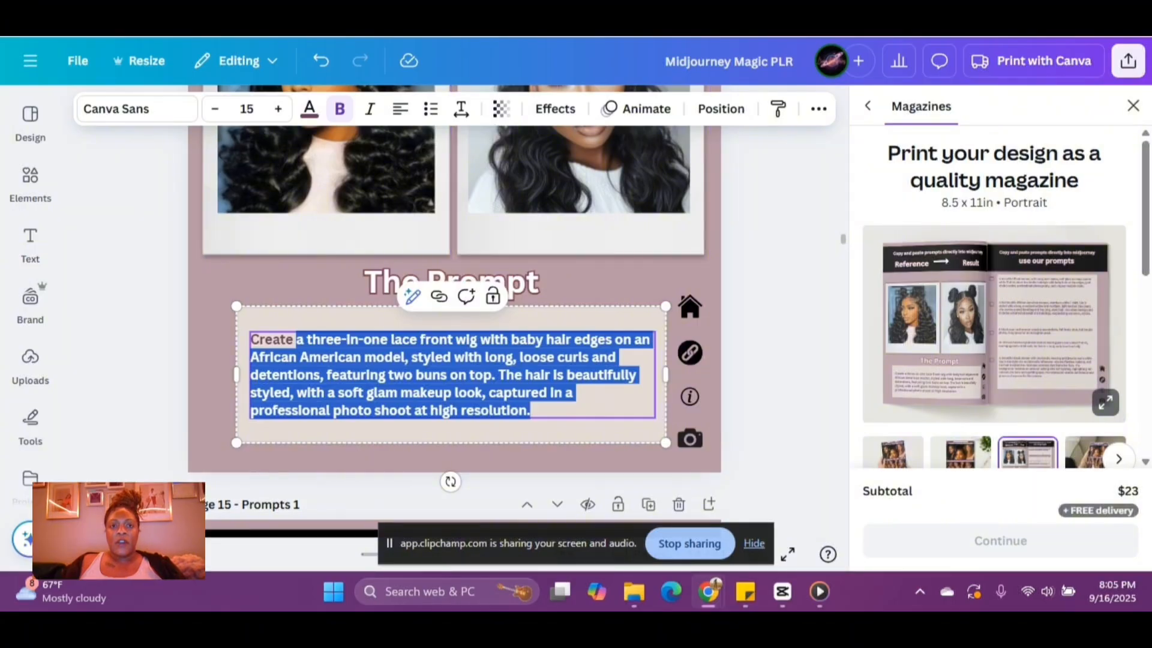
key("ctrl+Tab")
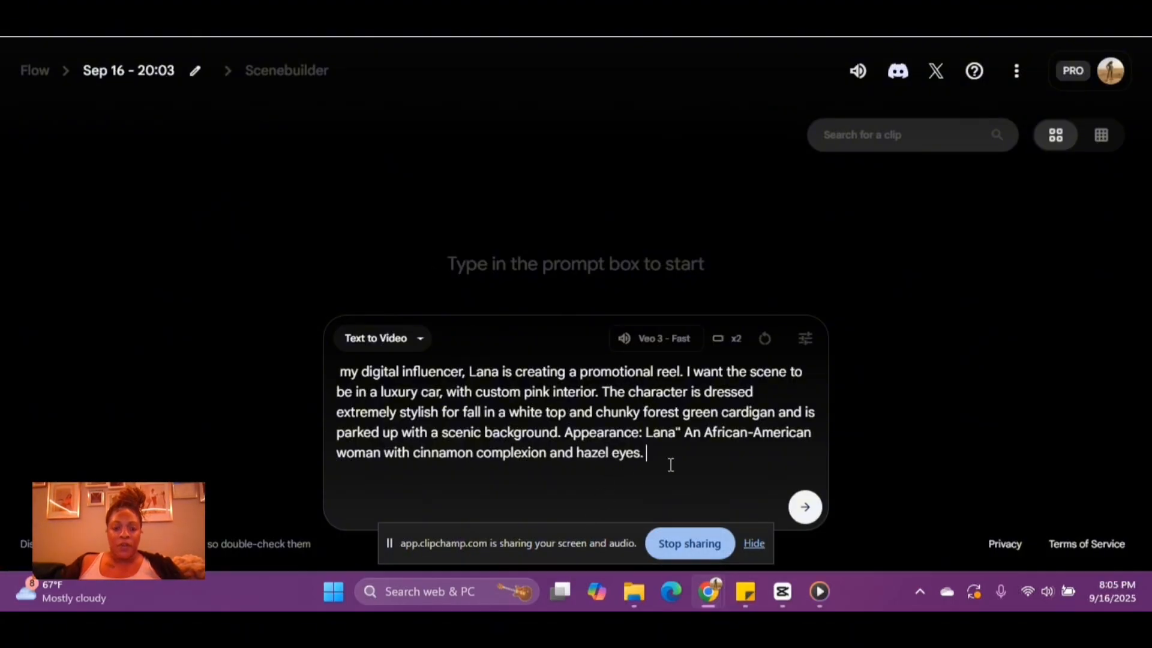
key("ctrl+v")
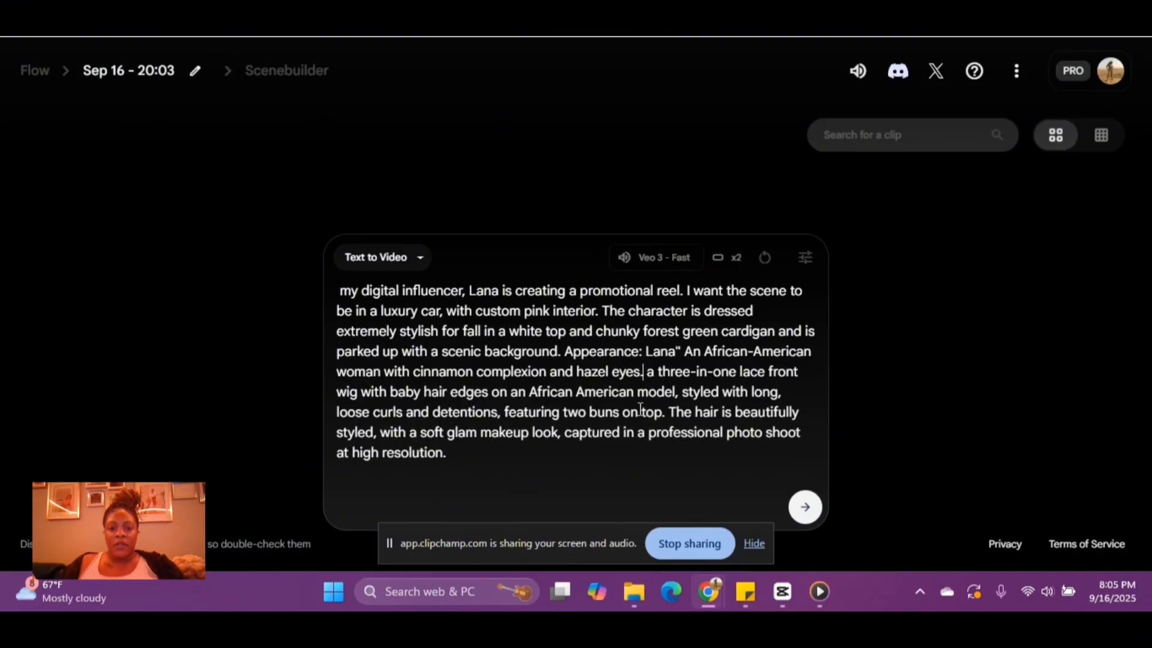
Insert "Her hair is styled in" before "a three-in-one lace front wig" and delete "on an African American model," from the prompt
type("Her hair ")
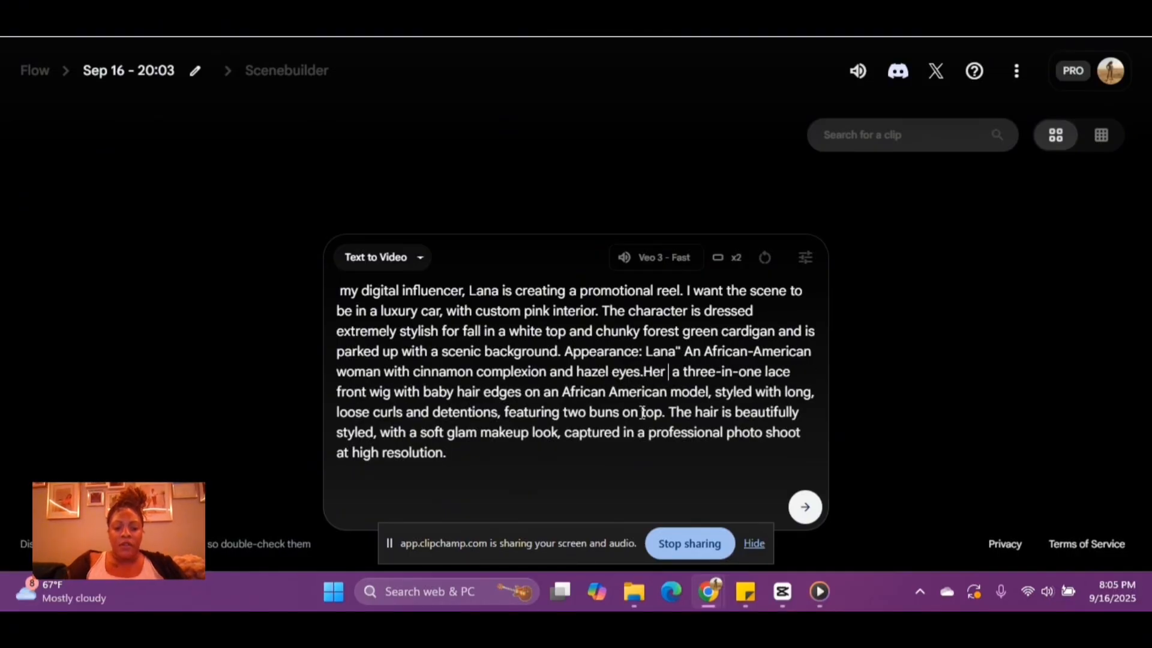
type("is st ")
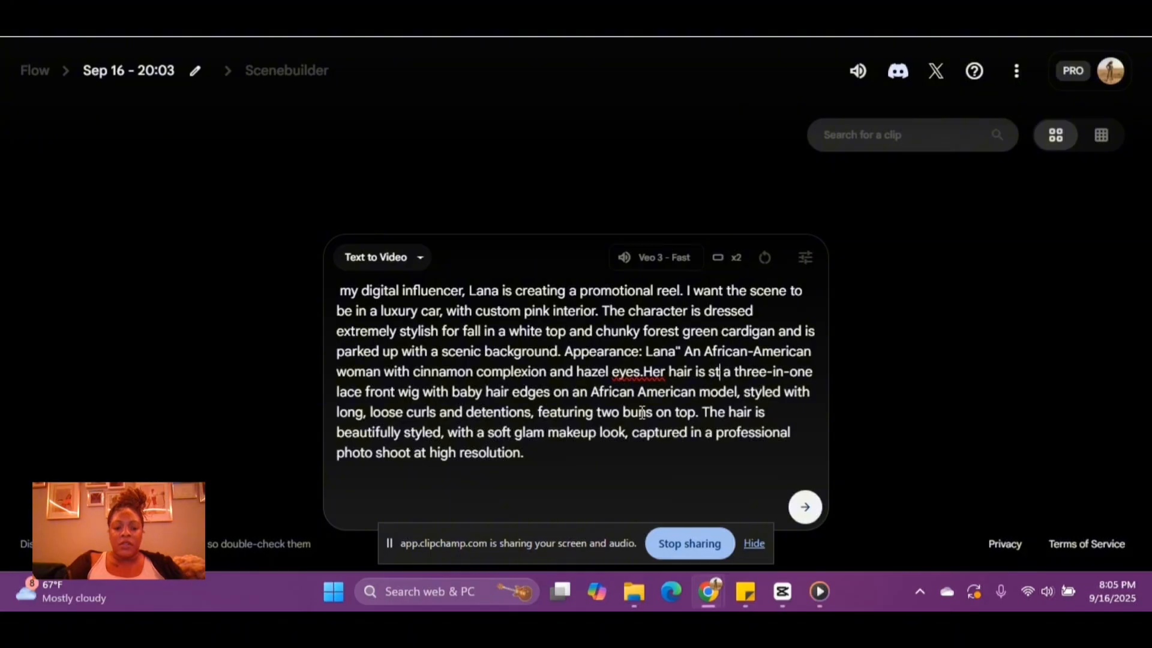
type("yled in")
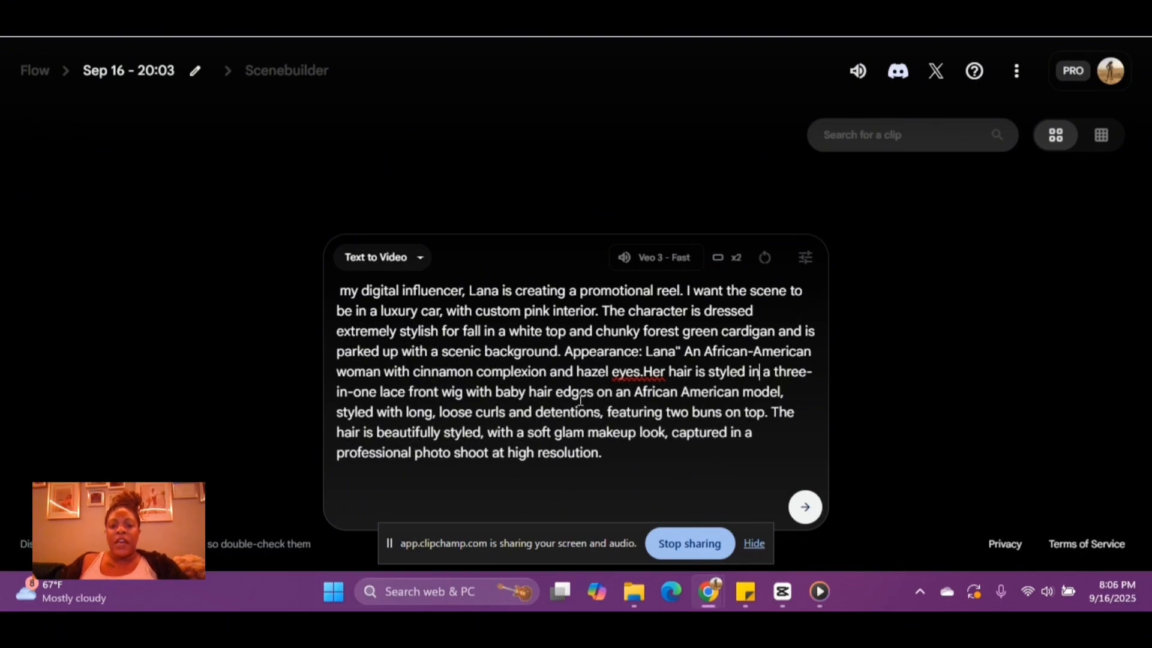
left_click_drag(598, 396, 792, 393)
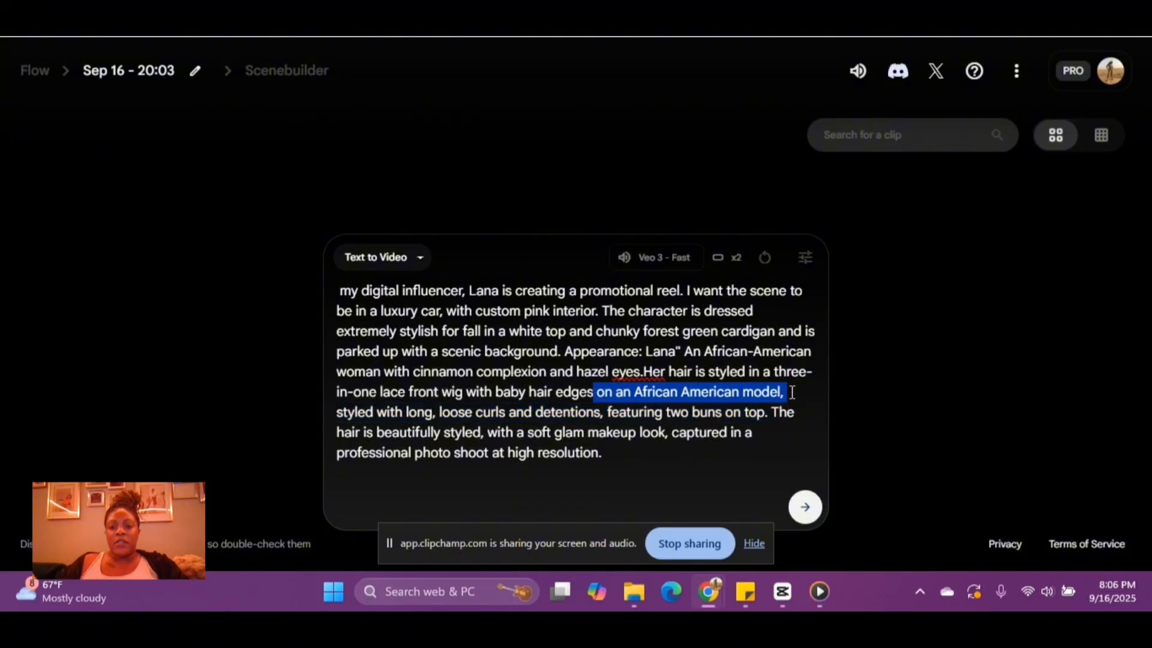
key("BackSpace")
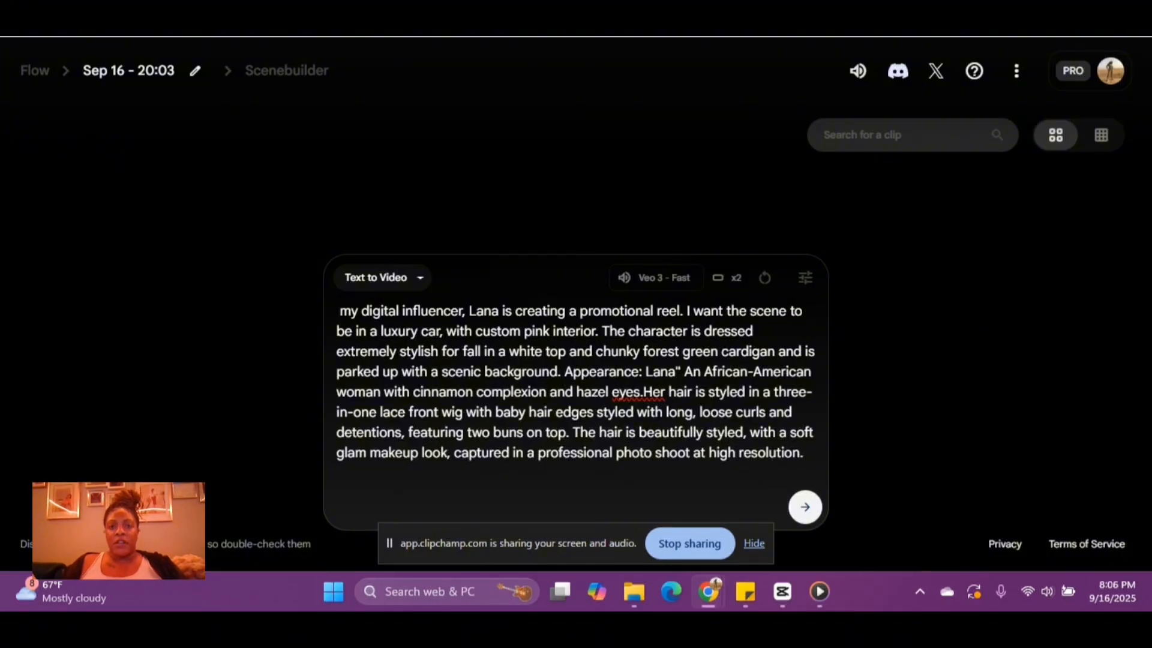
Append the Scene 1 (0–8s) visual and dialogue from the ChatGPT script to the Flow prompt and generate the video
key("ctrl+Tab")
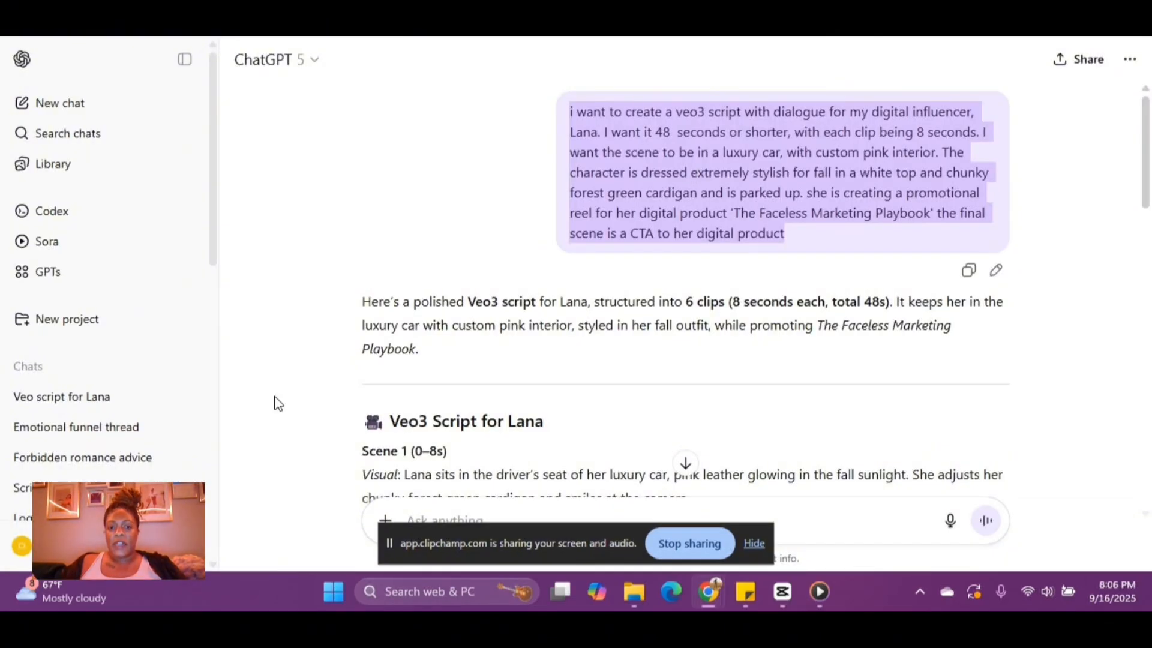
scroll(537, 382, "down", 4)
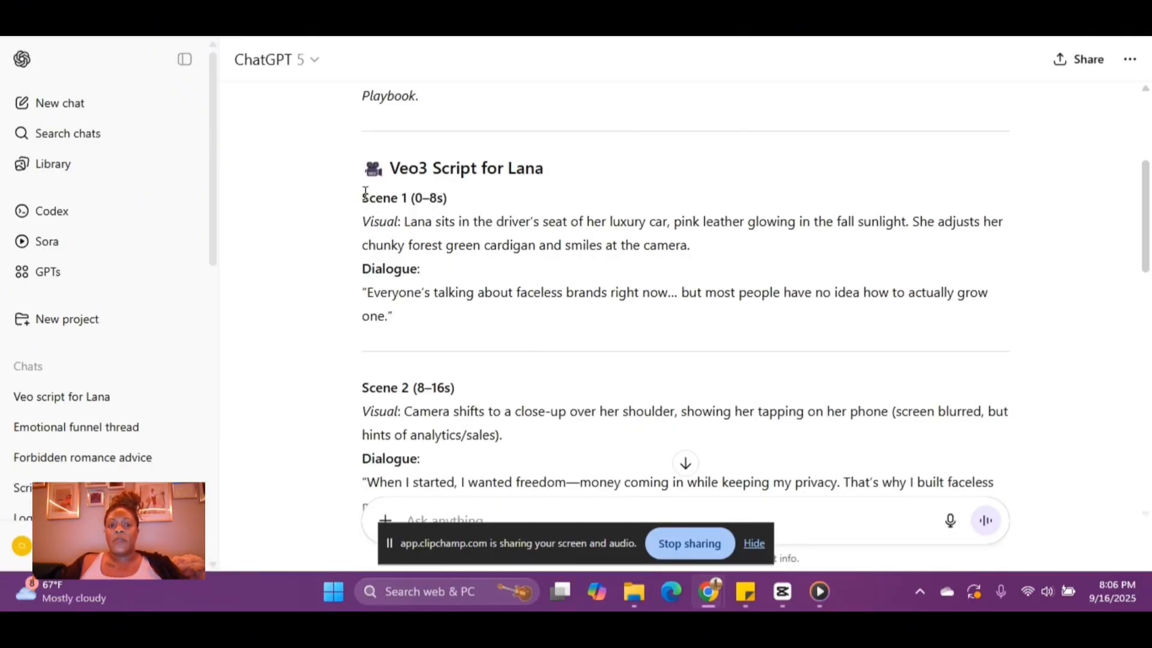
left_click_drag(364, 192, 469, 319)
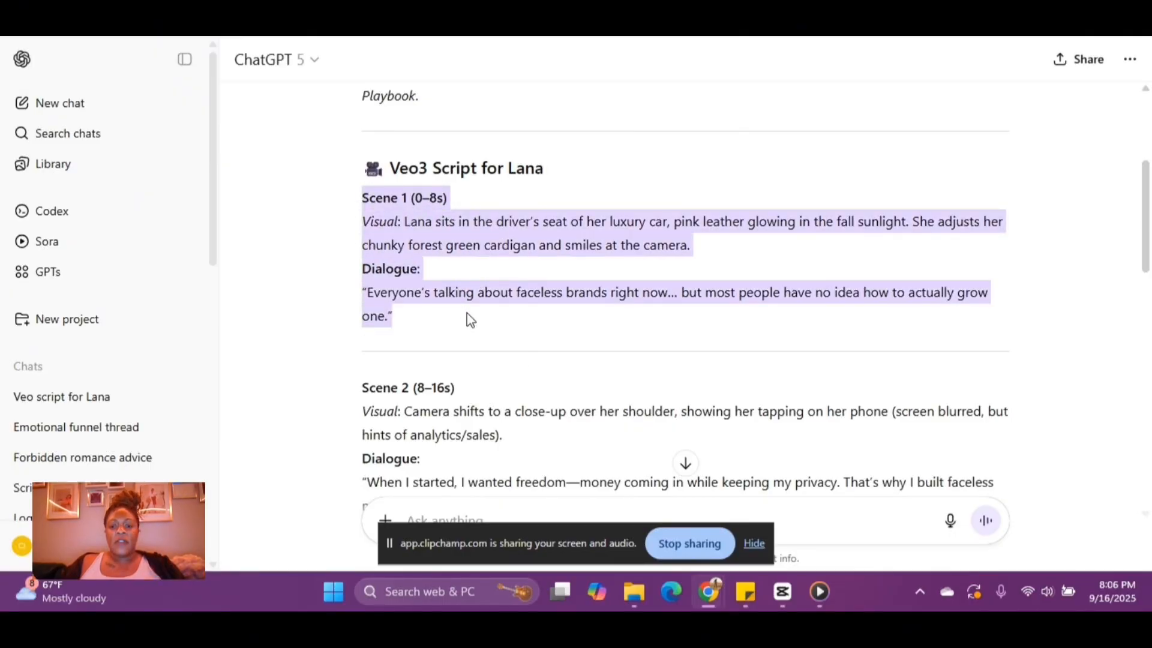
right_click(399, 231)
left_click(428, 256)
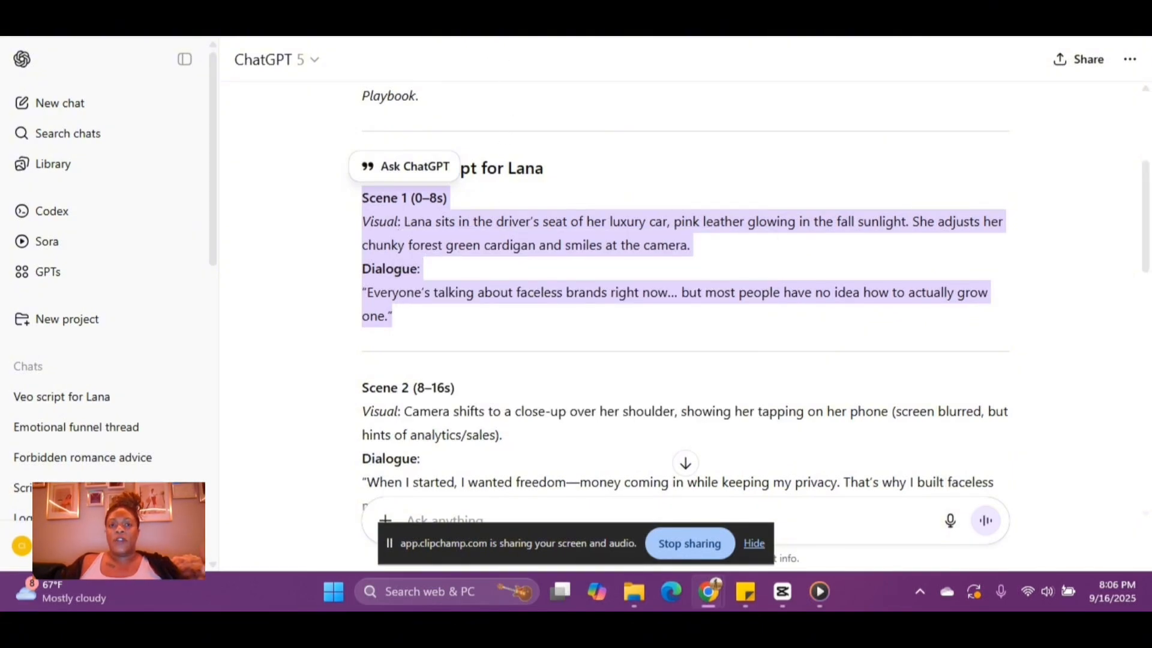
left_click(468, 1)
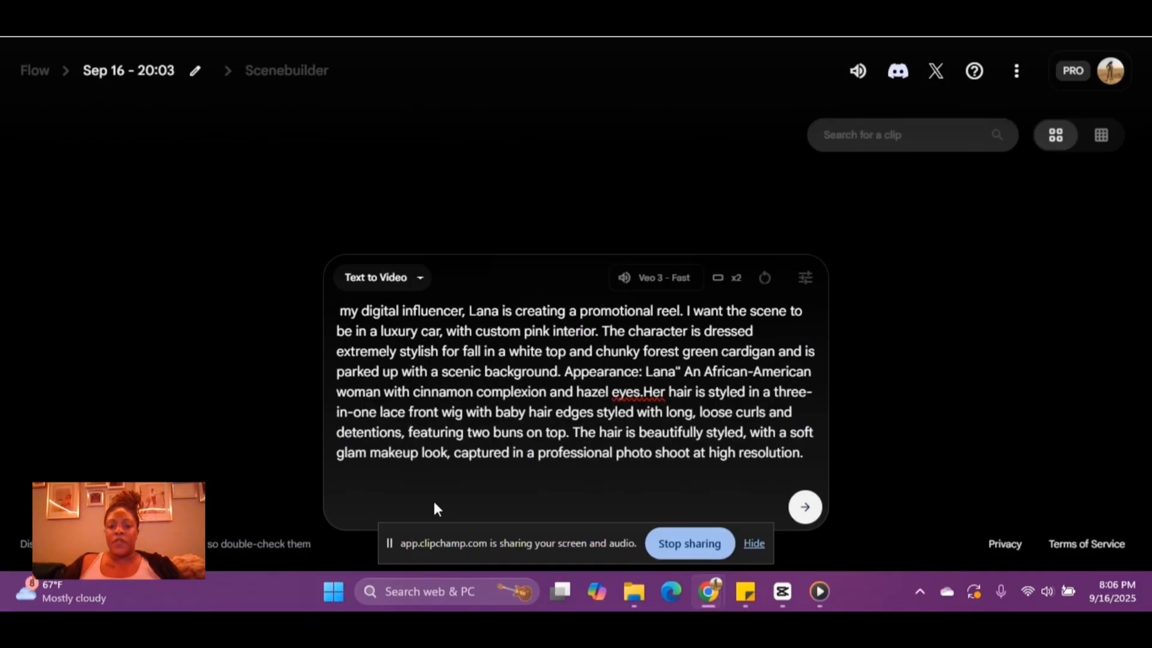
key("ctrl+v")
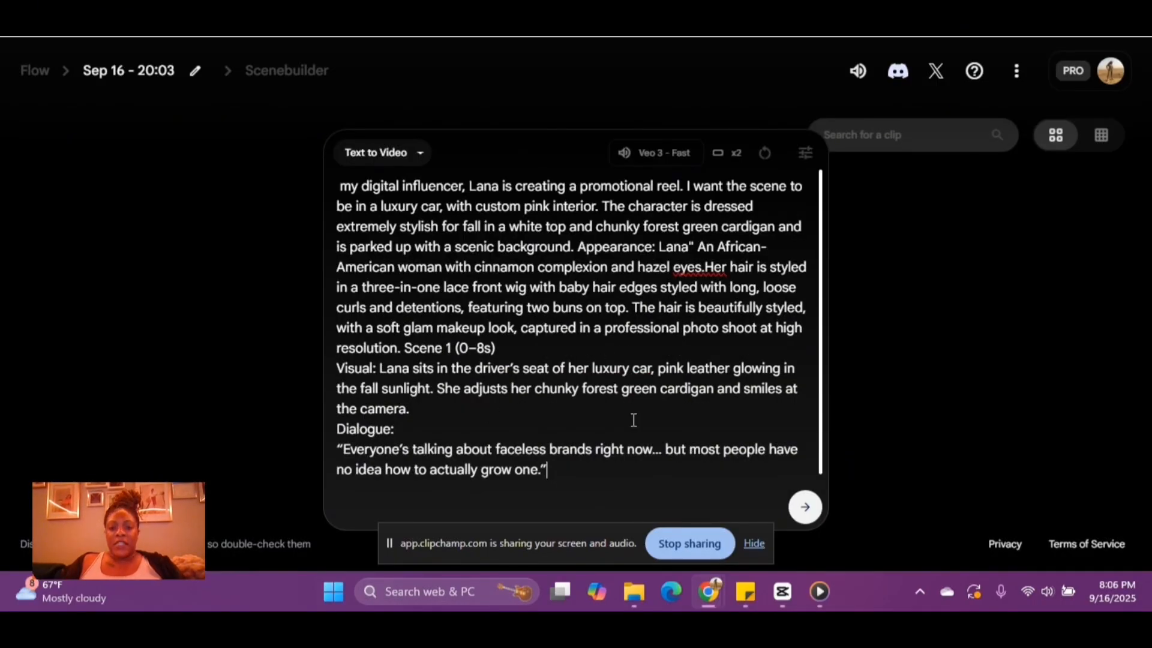
left_click(804, 510)
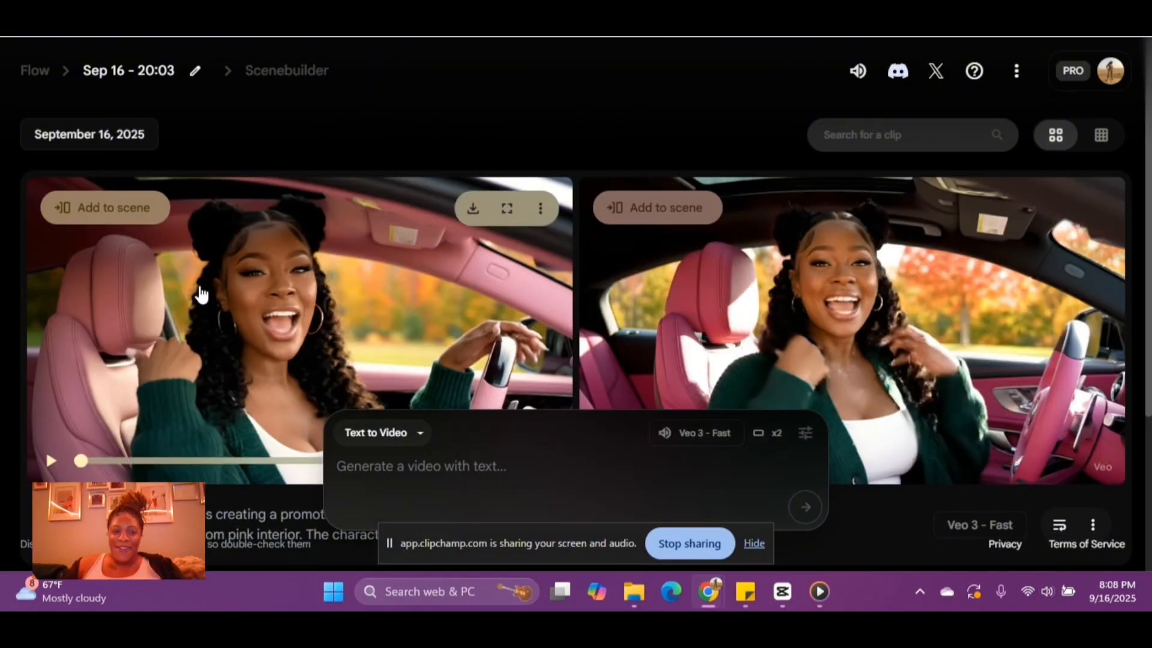
Play the generated clips and compare the character, hairstyle, outfit and car interior in both versions
left_click(51, 463)
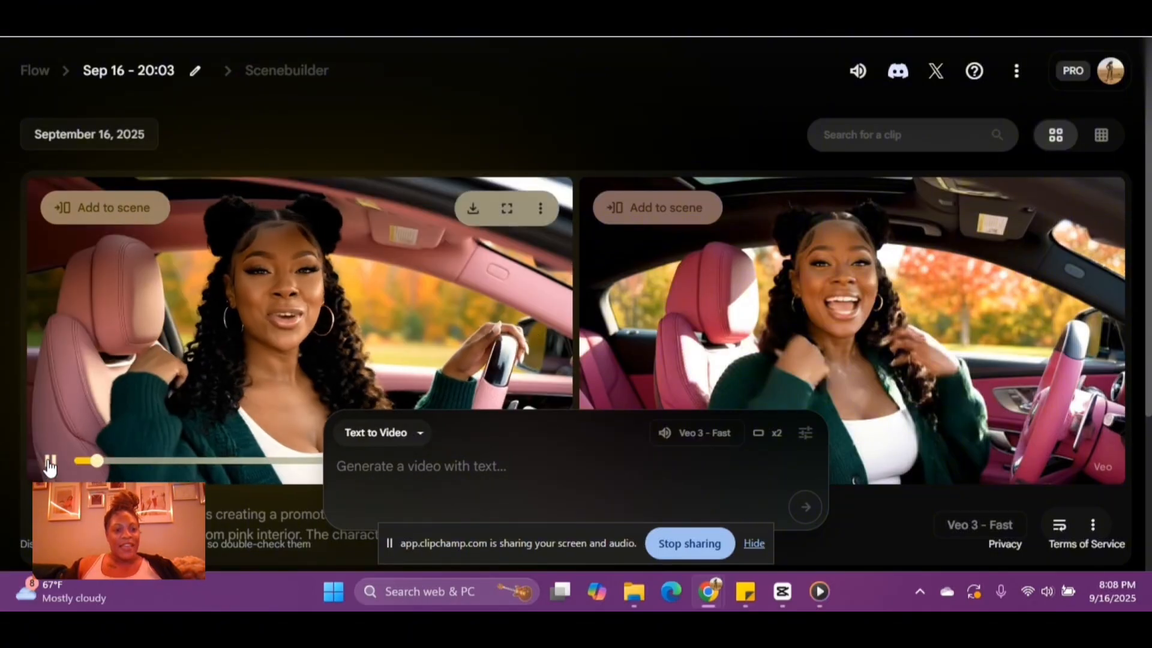
scroll(661, 366, "down", 3)
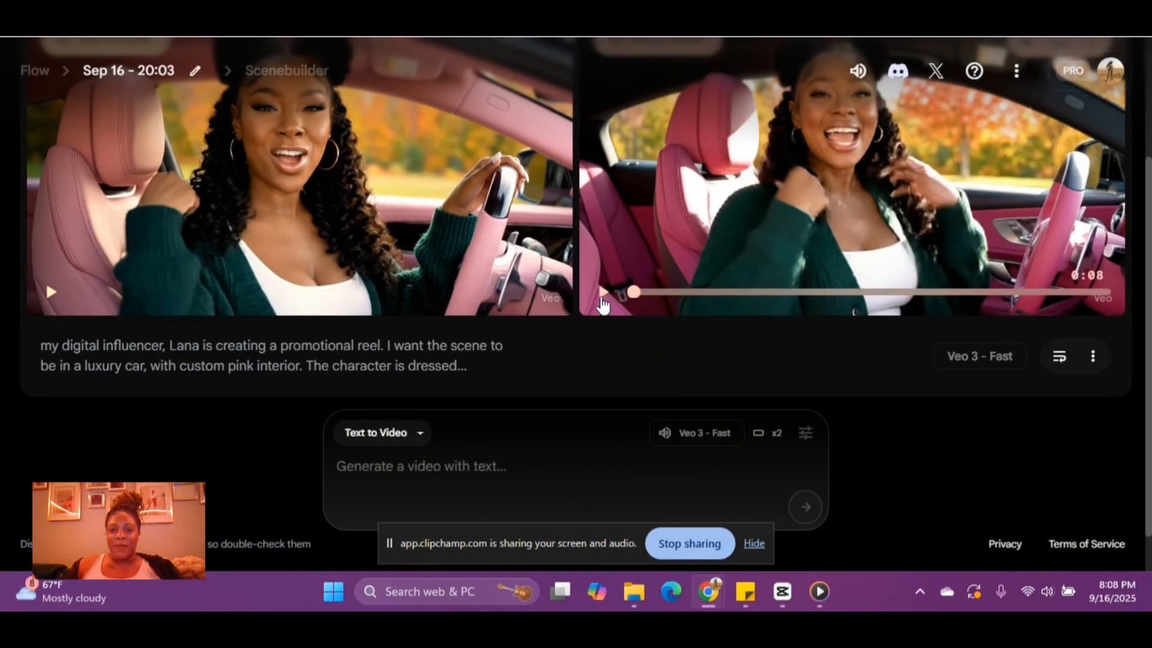
scroll(621, 334, "up", 1)
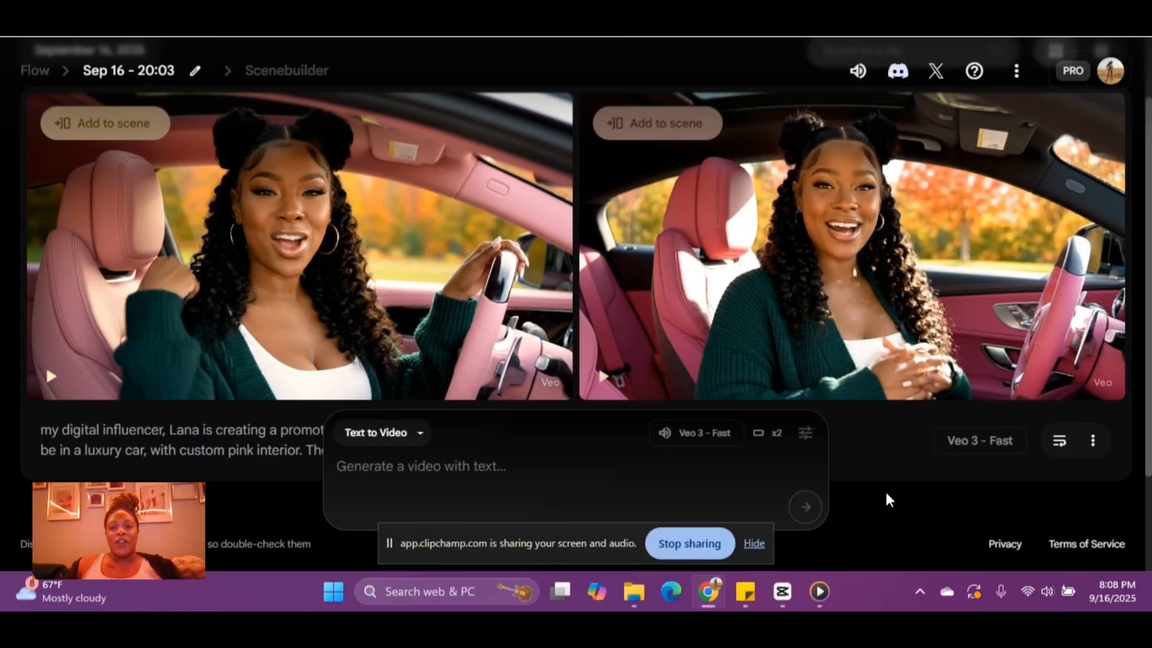
mouse_move(901, 371)
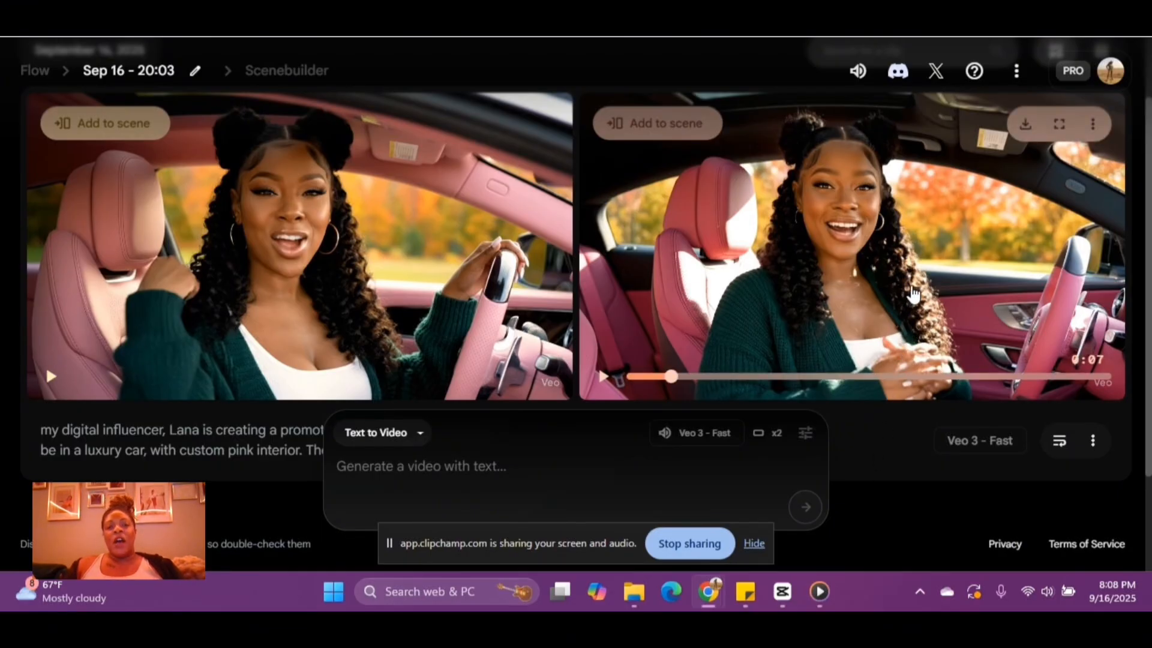
mouse_move(218, 302)
mouse_move(748, 306)
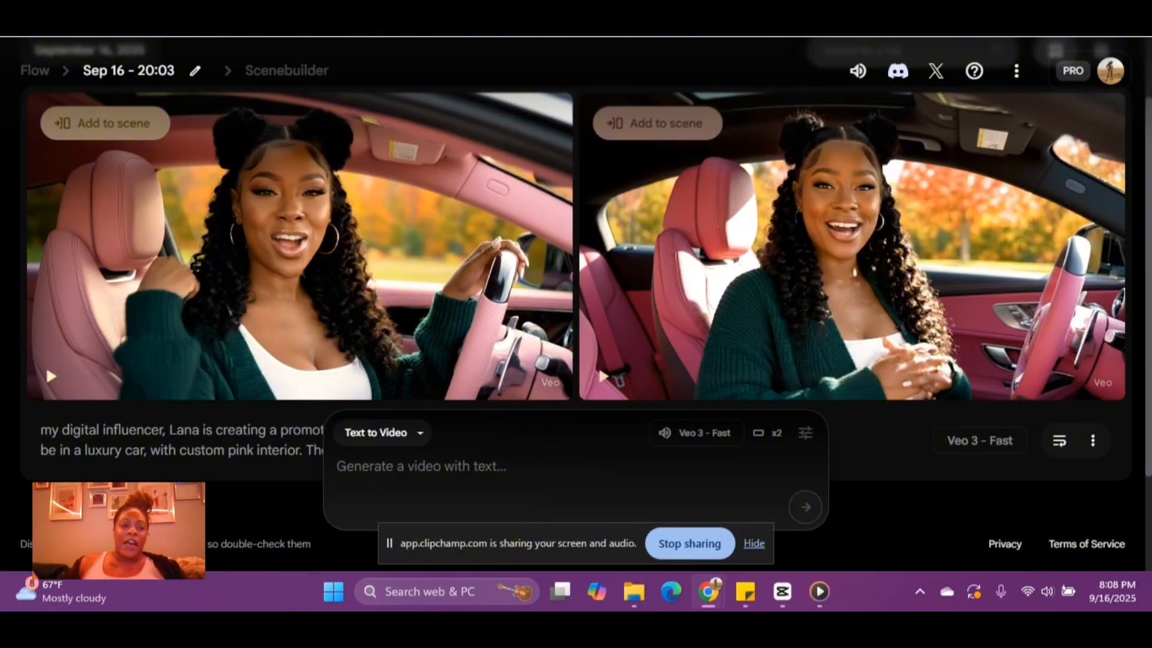
left_click(45, 375)
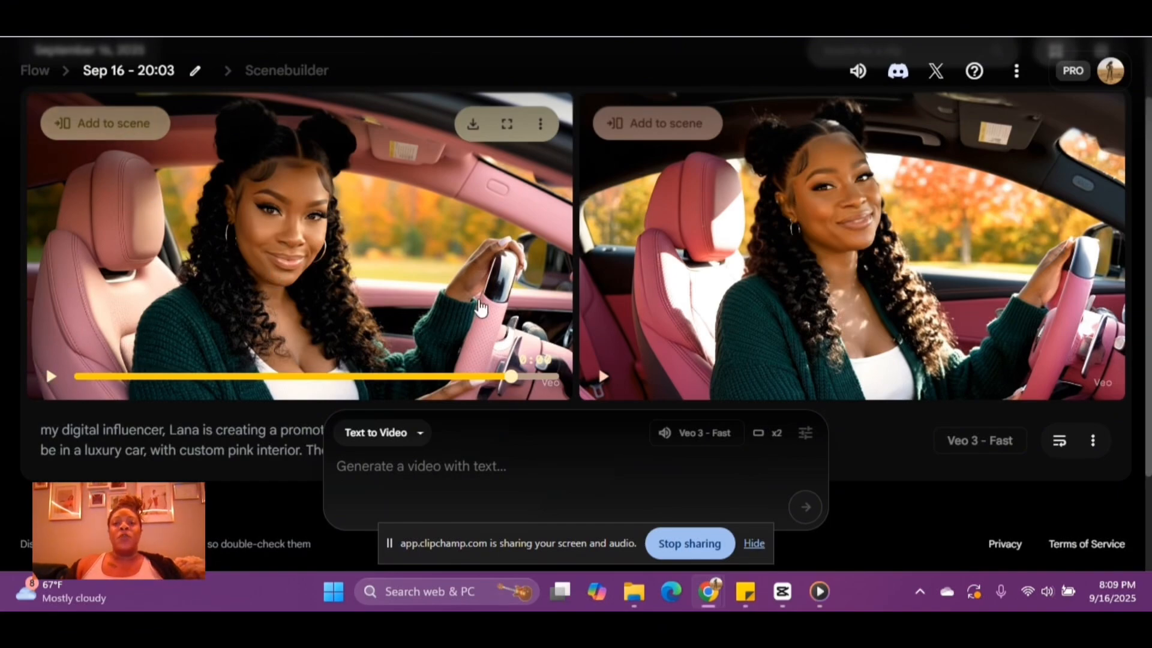
Add the generated clip with the fully pink car interior to the Scenebuilder timeline
left_click(118, 135)
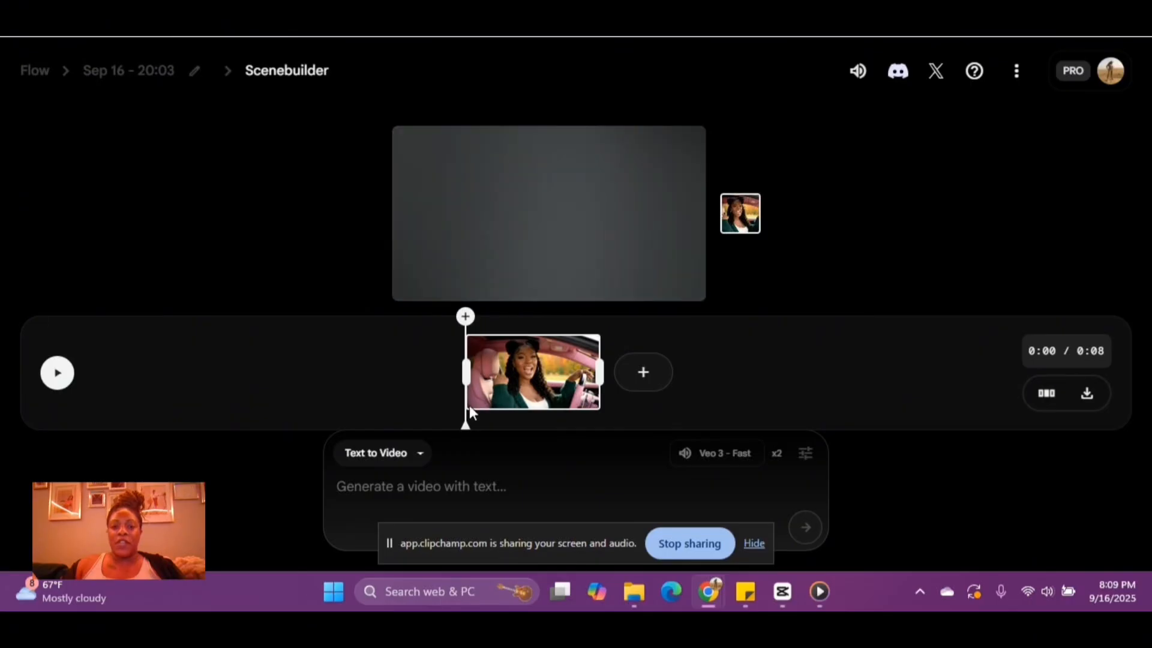
left_click(643, 372)
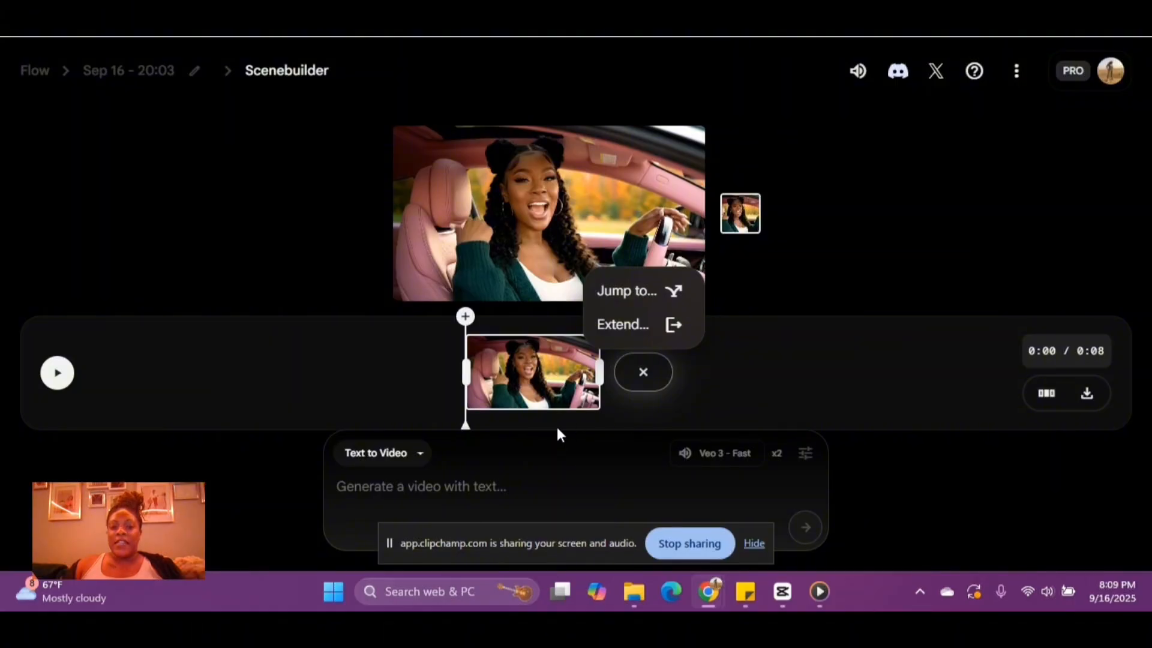
left_click(518, 420)
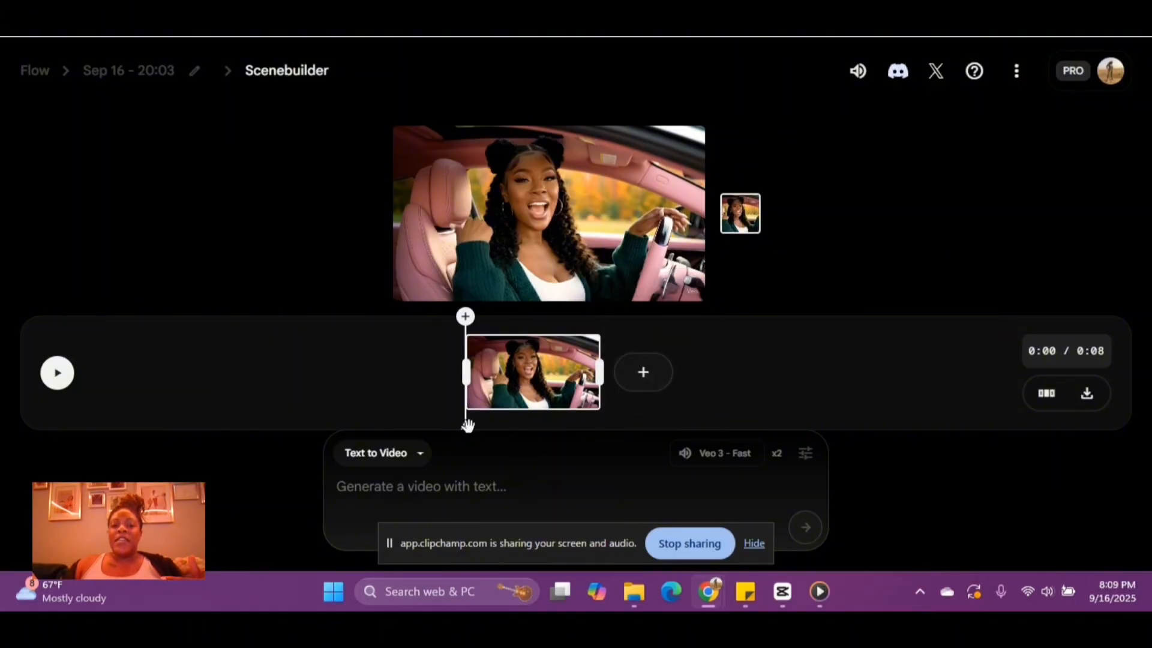
Save the clip's frame at 0:07 as an asset and set it as the first frame of a new frames-to-video prompt
left_click_drag(466, 424, 590, 423)
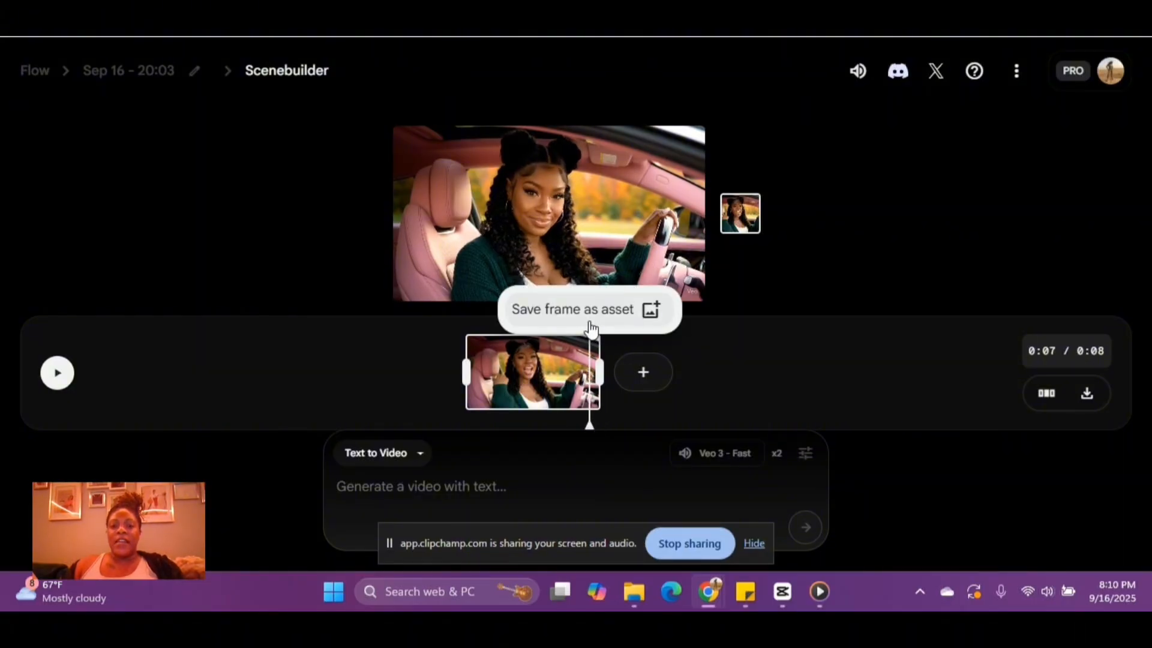
left_click(591, 317)
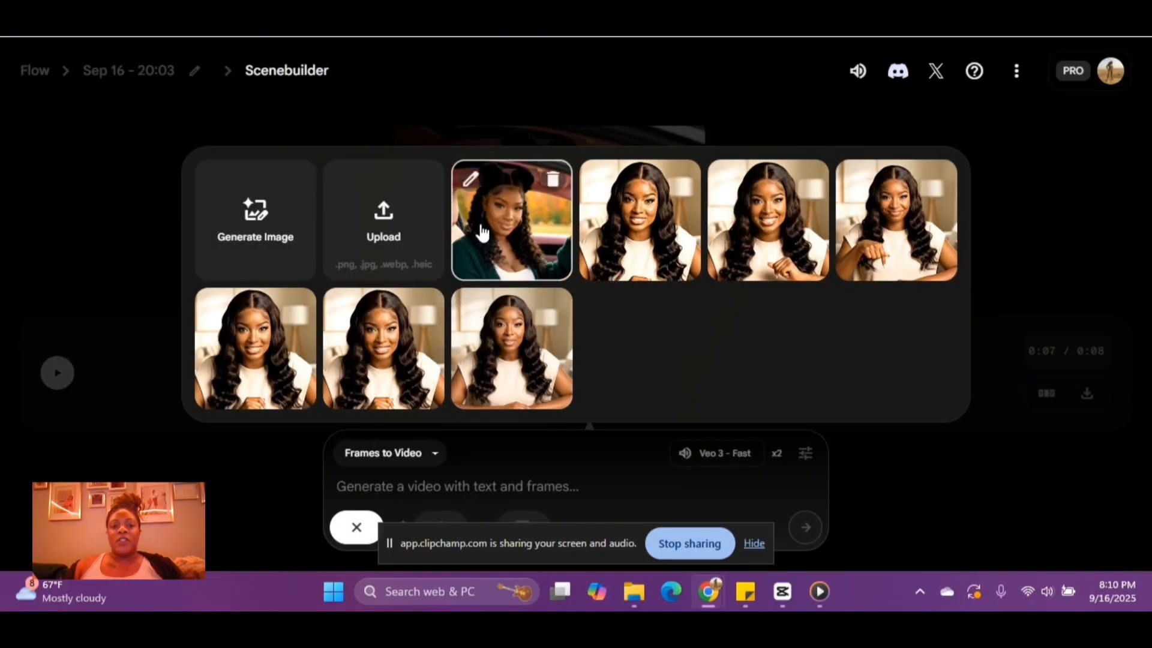
left_click(529, 241)
mouse_move(364, 541)
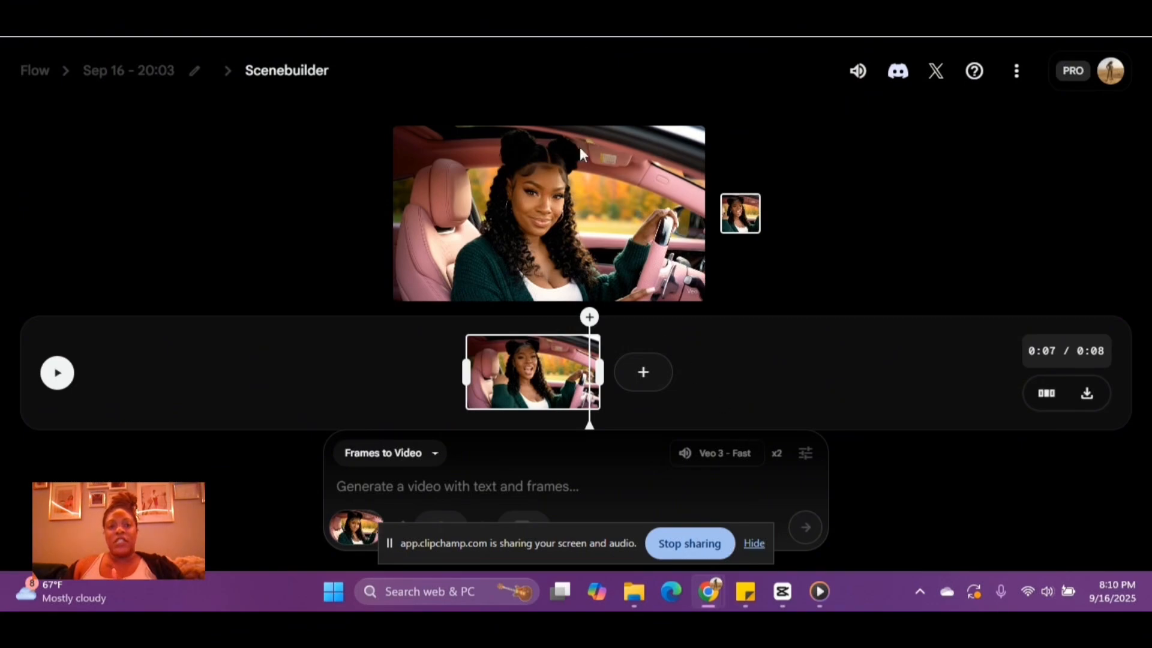
Copy the Scene 2 (8–16s) visual and dialogue from the ChatGPT script into the Flow prompt and generate the video
left_click(552, 6)
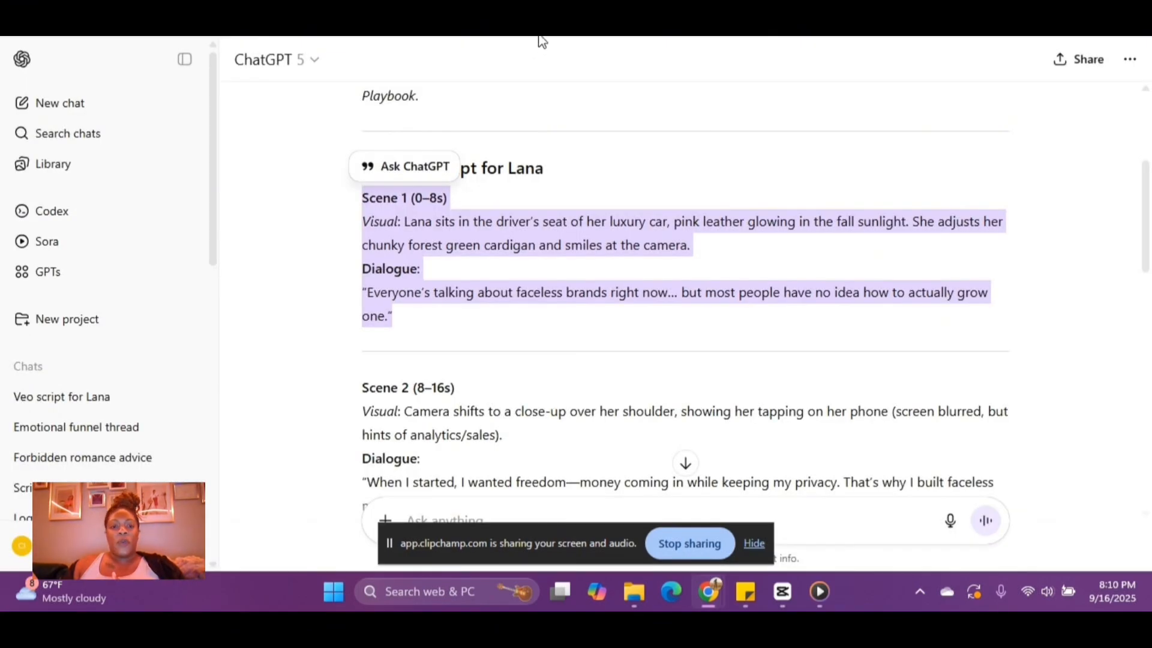
scroll(486, 373, "down", 2)
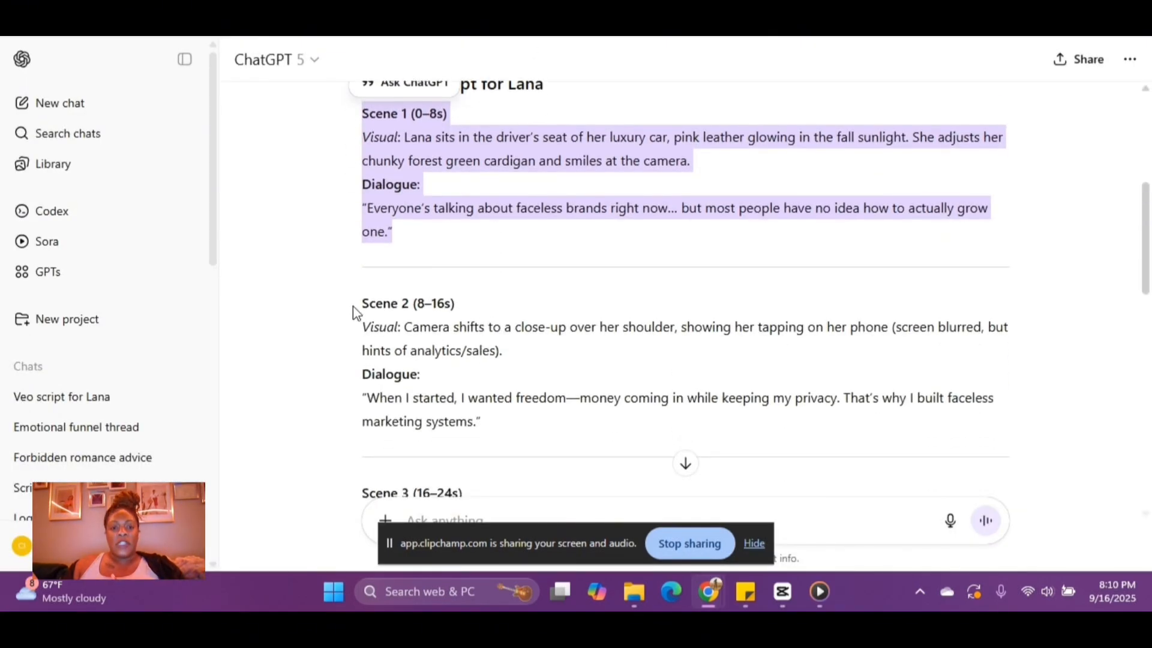
left_click_drag(364, 301, 504, 430)
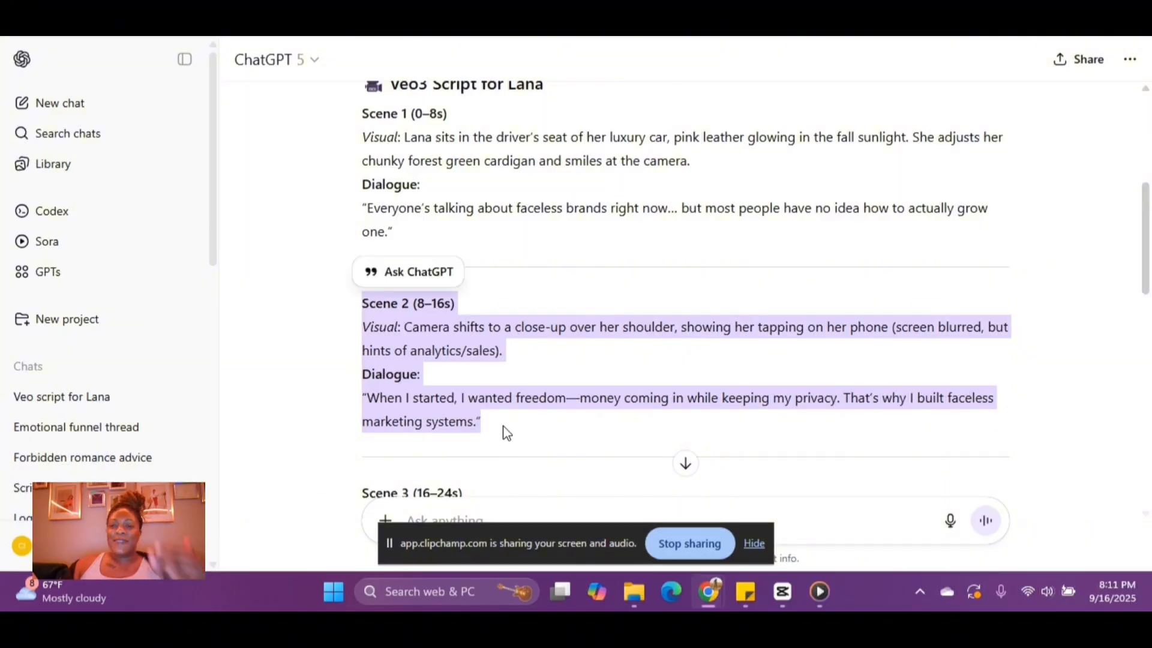
right_click(418, 343)
left_click(445, 367)
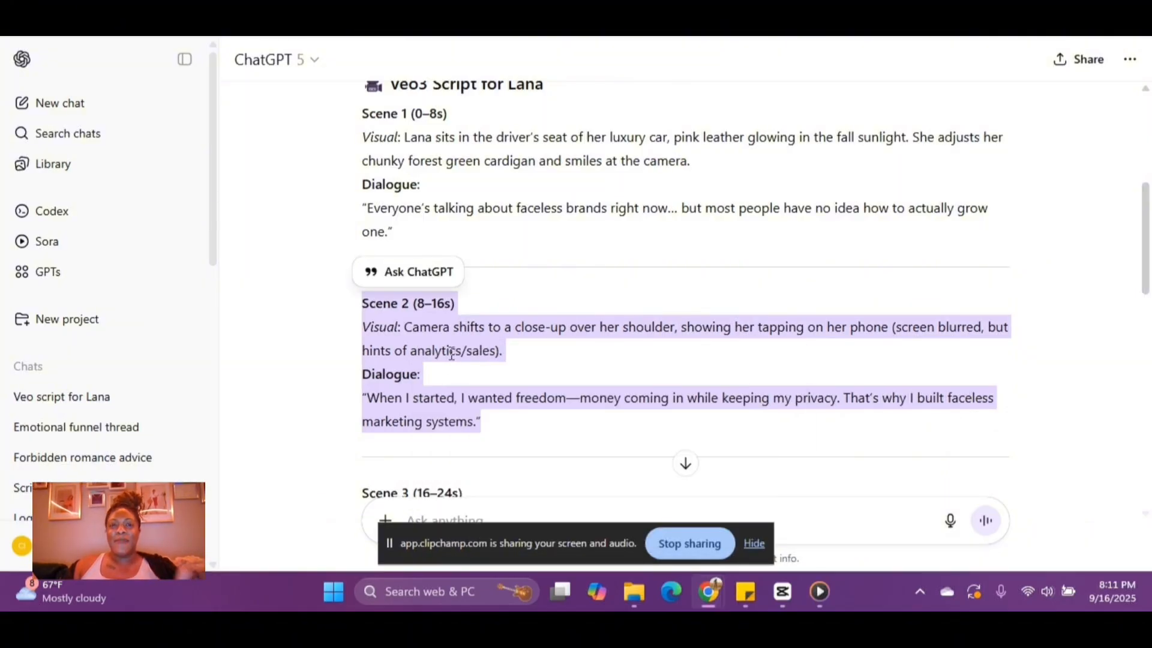
left_click(495, 12)
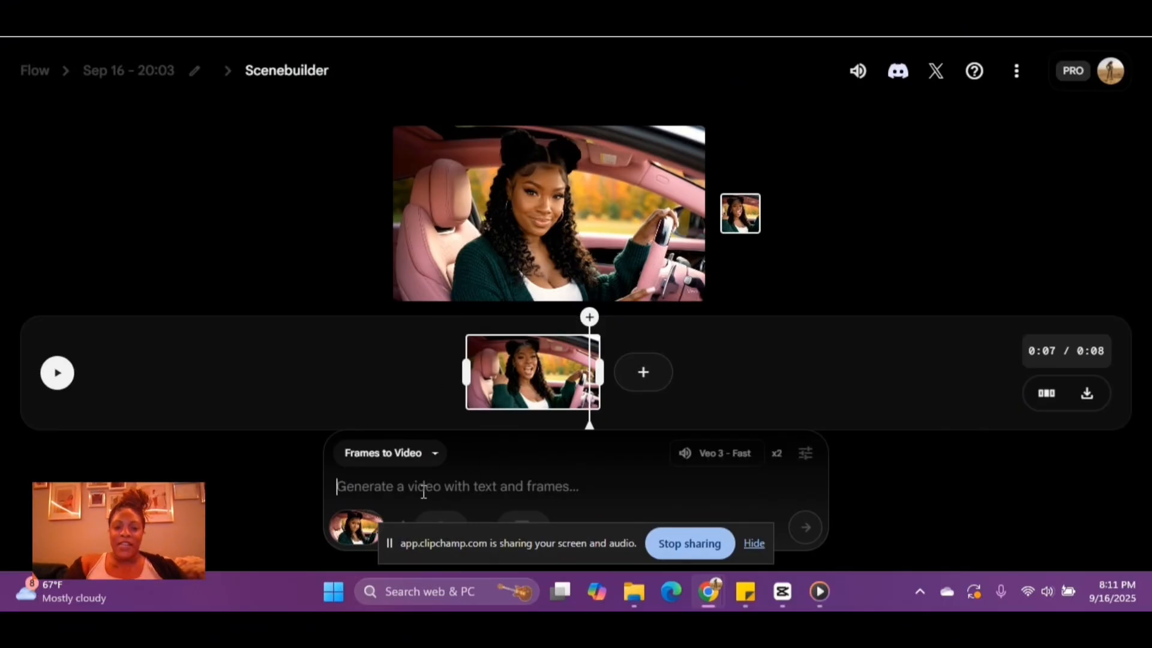
key("ctrl+v")
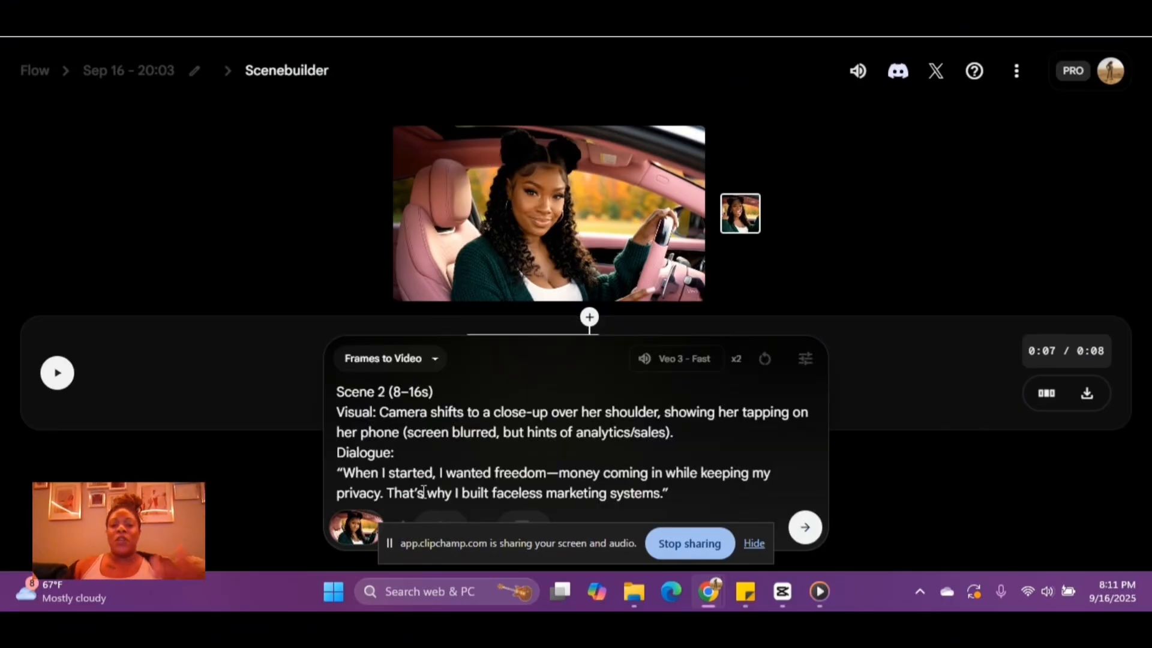
left_click(808, 528)
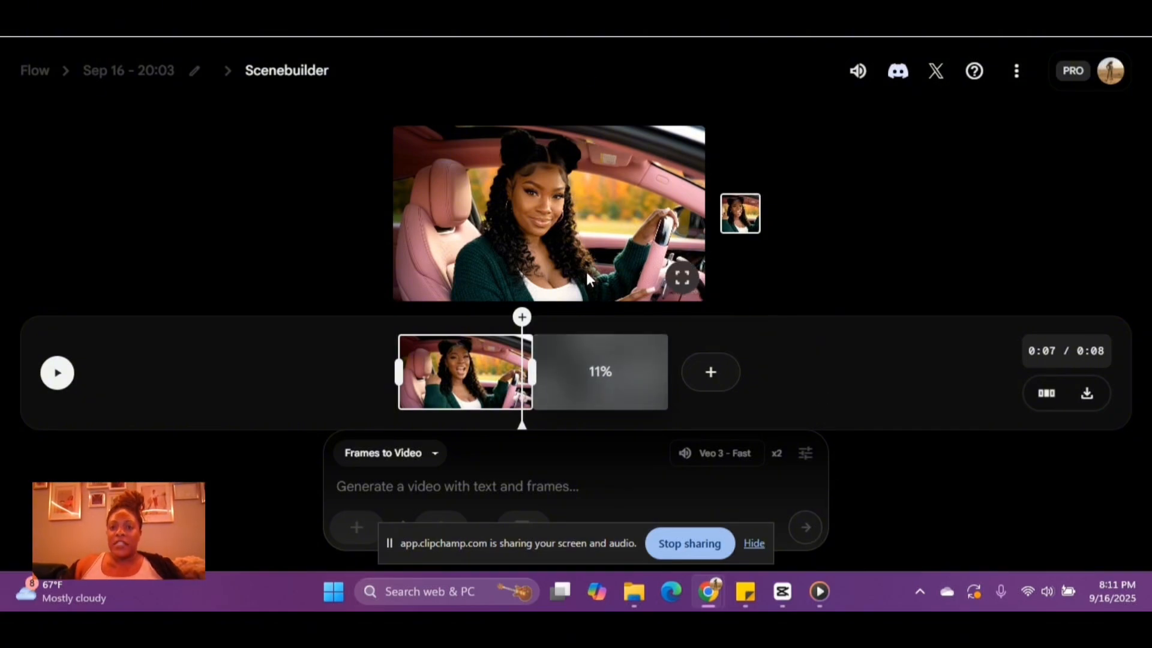
Switch to Canva's Midjourney Magic PLR document and look through its ready-made prompts, hairstyle example and reference-photo instructions
left_click(774, 40)
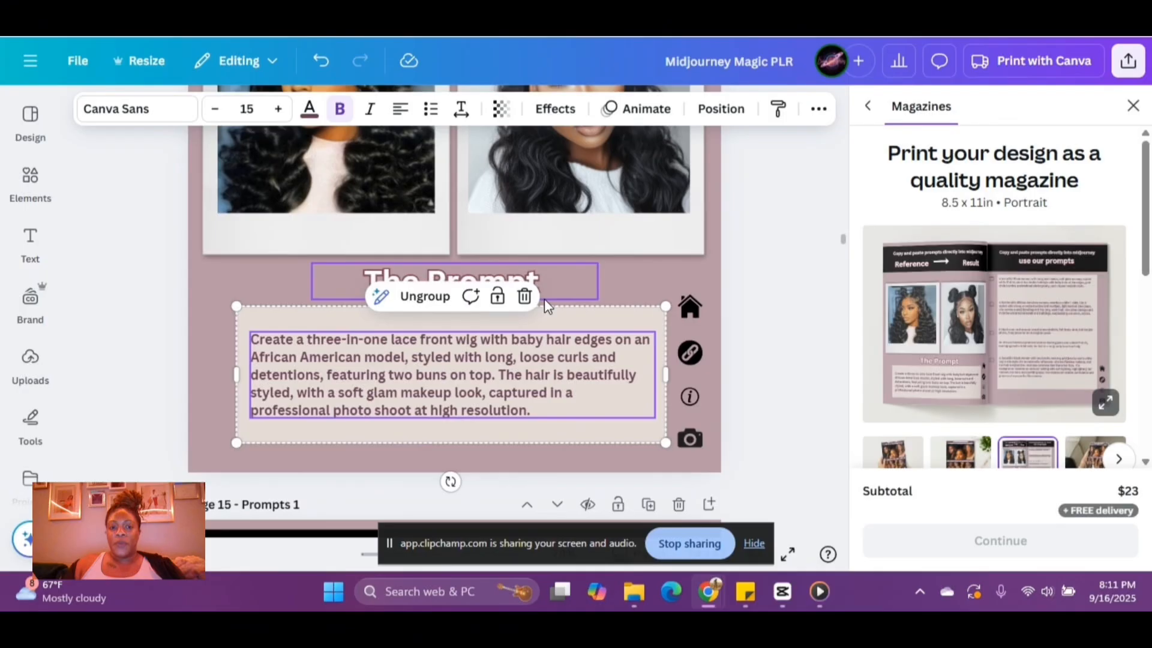
left_click(787, 325)
scroll(614, 269, "down", 6)
scroll(613, 272, "down", 2)
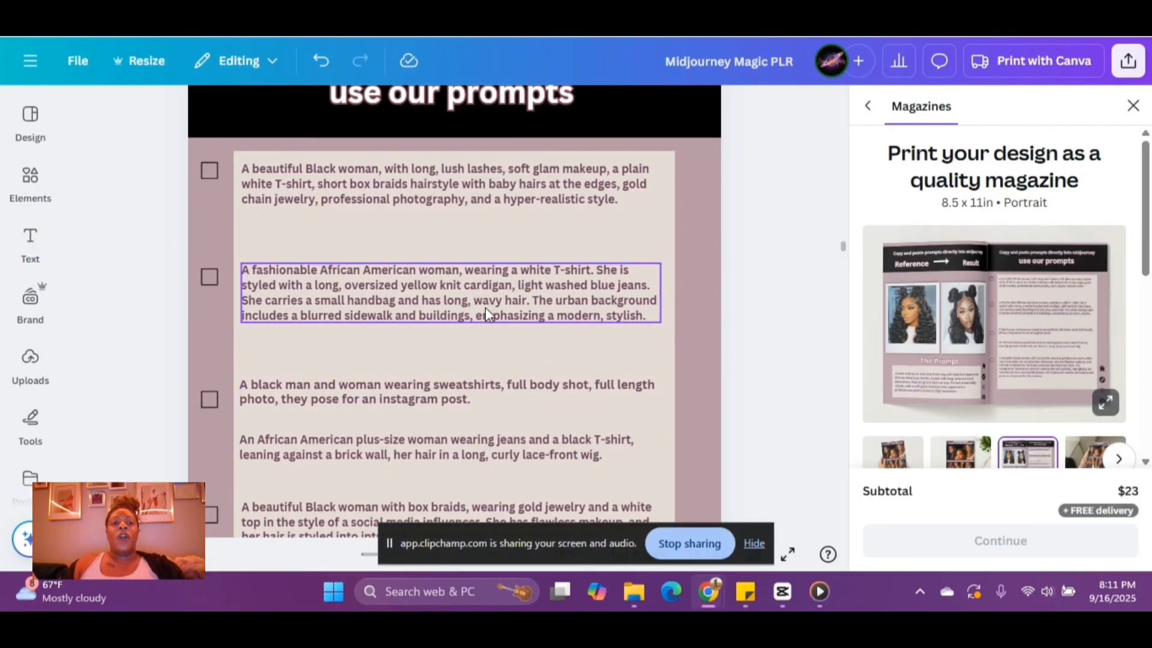
scroll(511, 294, "up", 2)
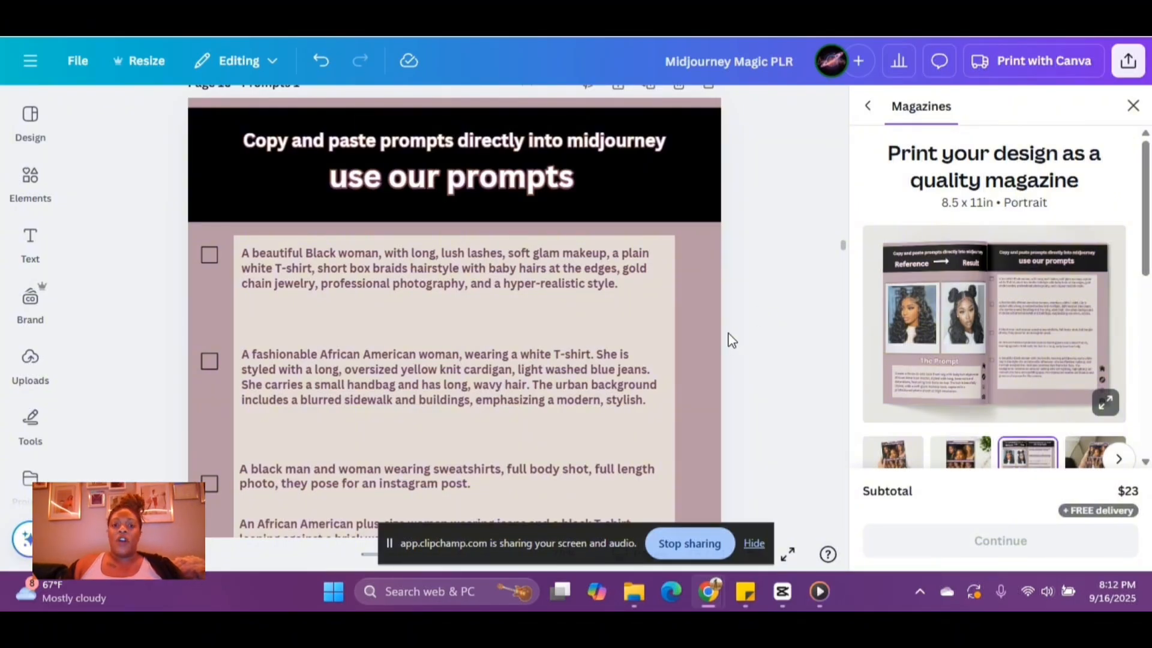
scroll(729, 334, "up", 10)
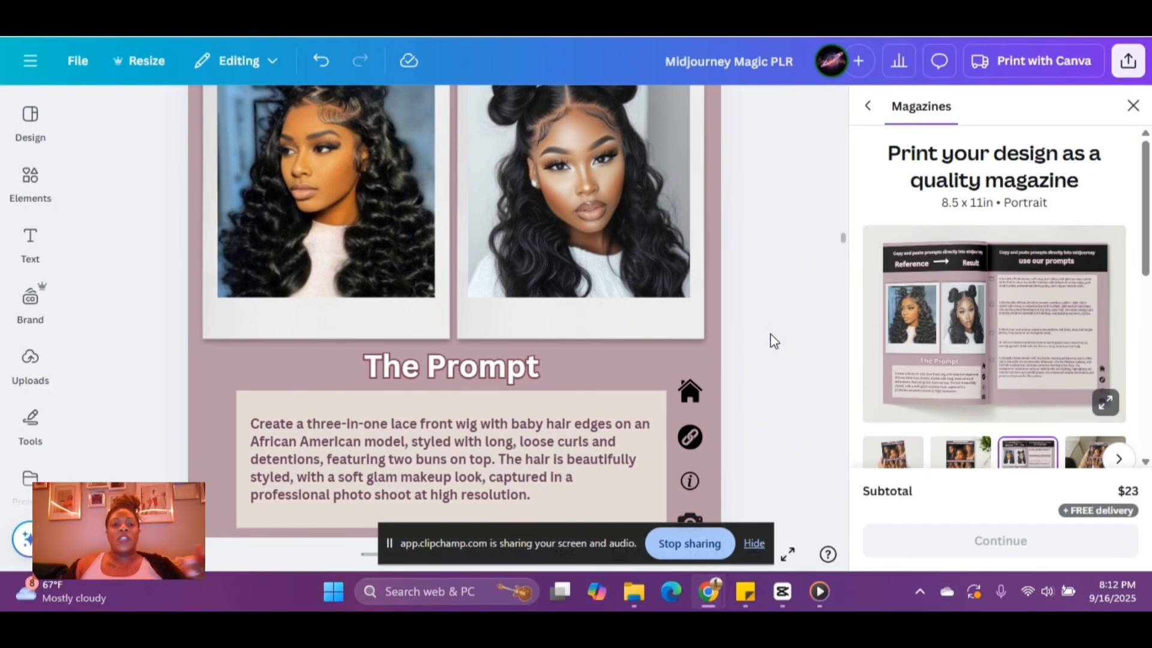
scroll(773, 340, "up", 10)
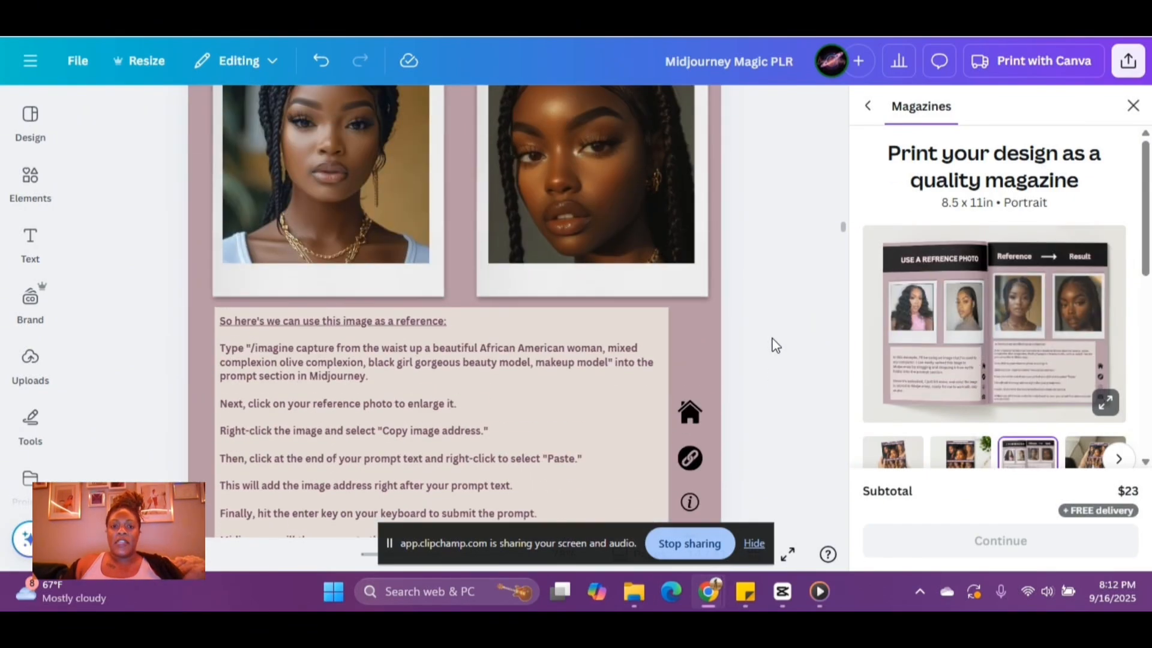
scroll(774, 343, "down", 2)
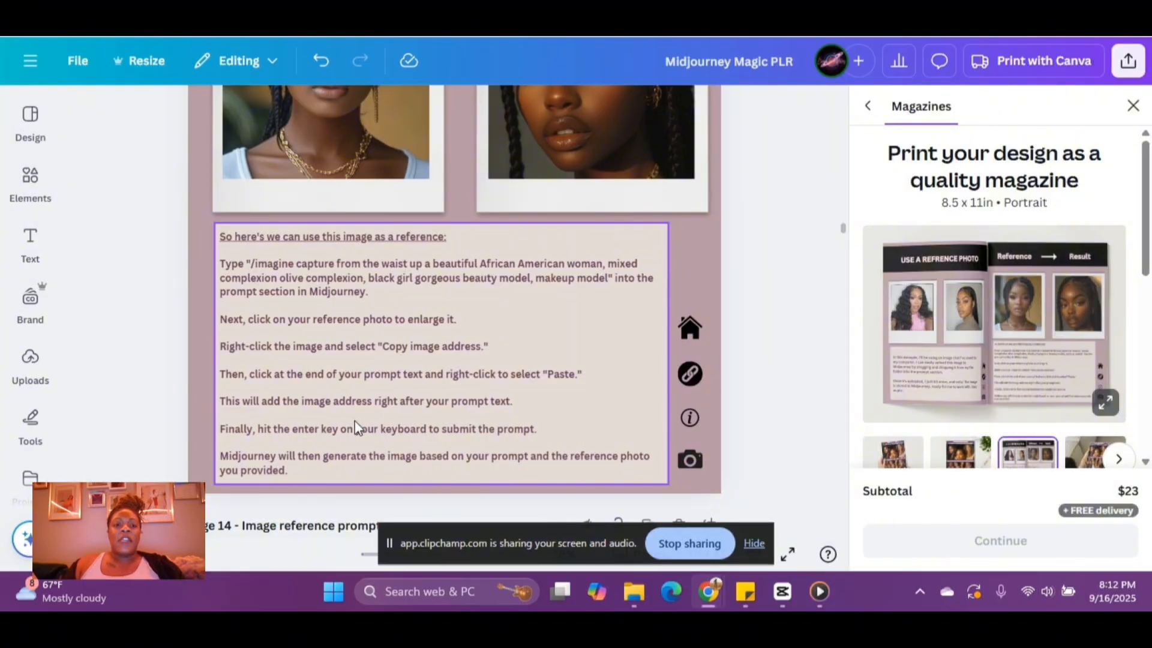
scroll(642, 447, "down", 14)
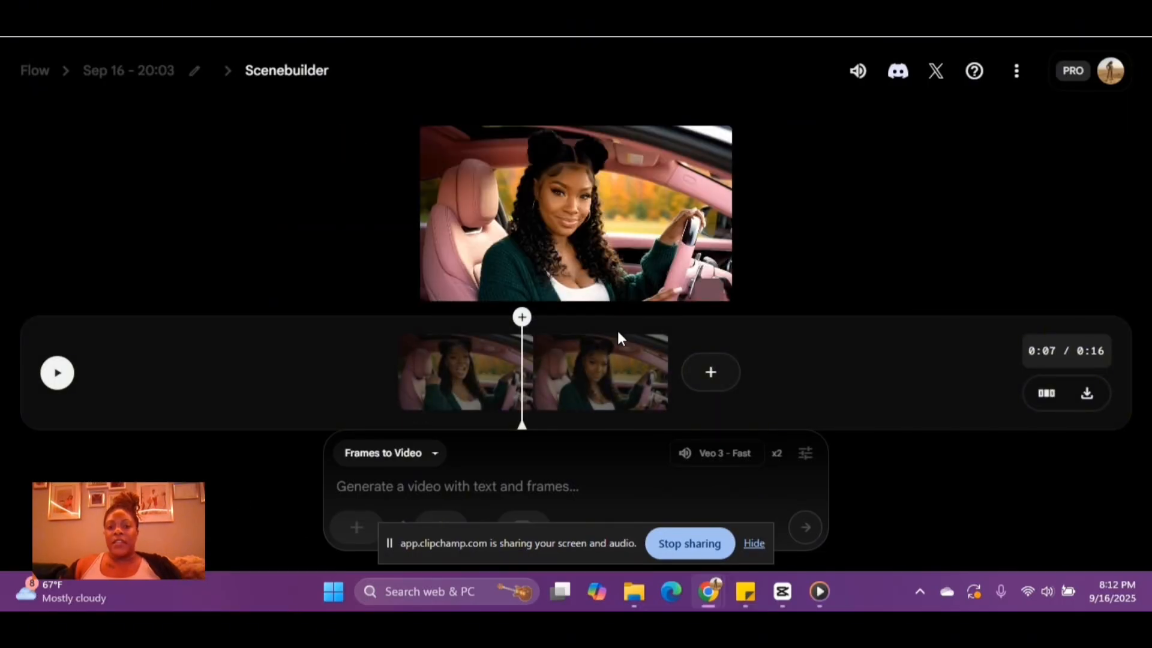
Return to Flow and preview the first two scenes on the Scenebuilder timeline
left_click(57, 372)
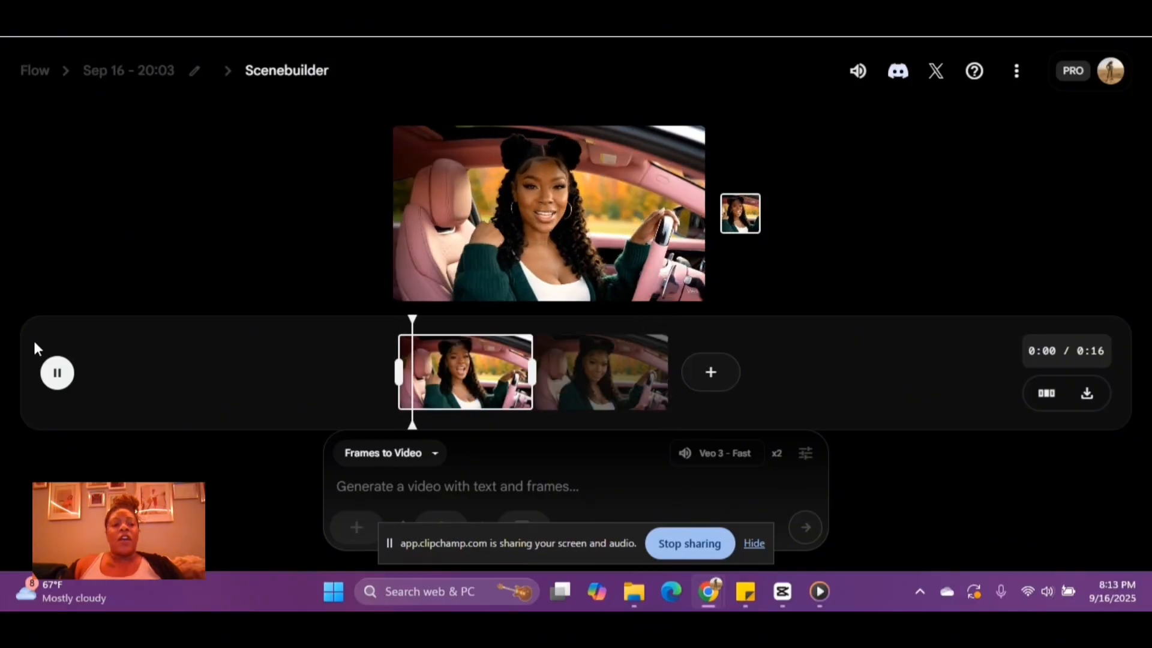
left_click(57, 372)
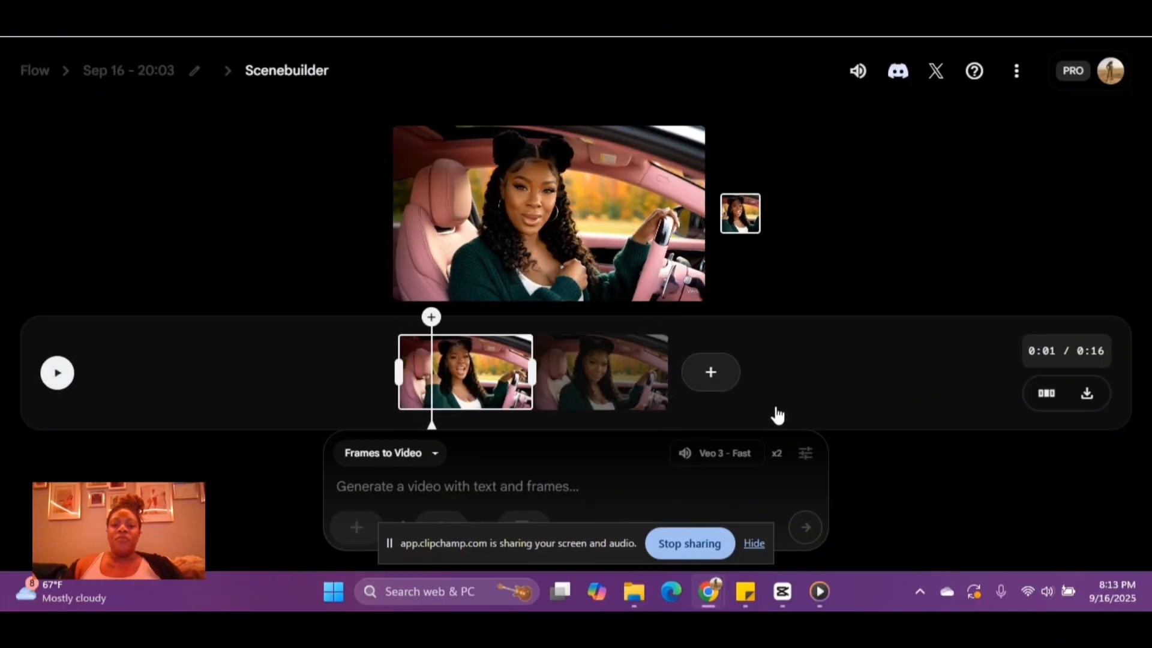
left_click(634, 386)
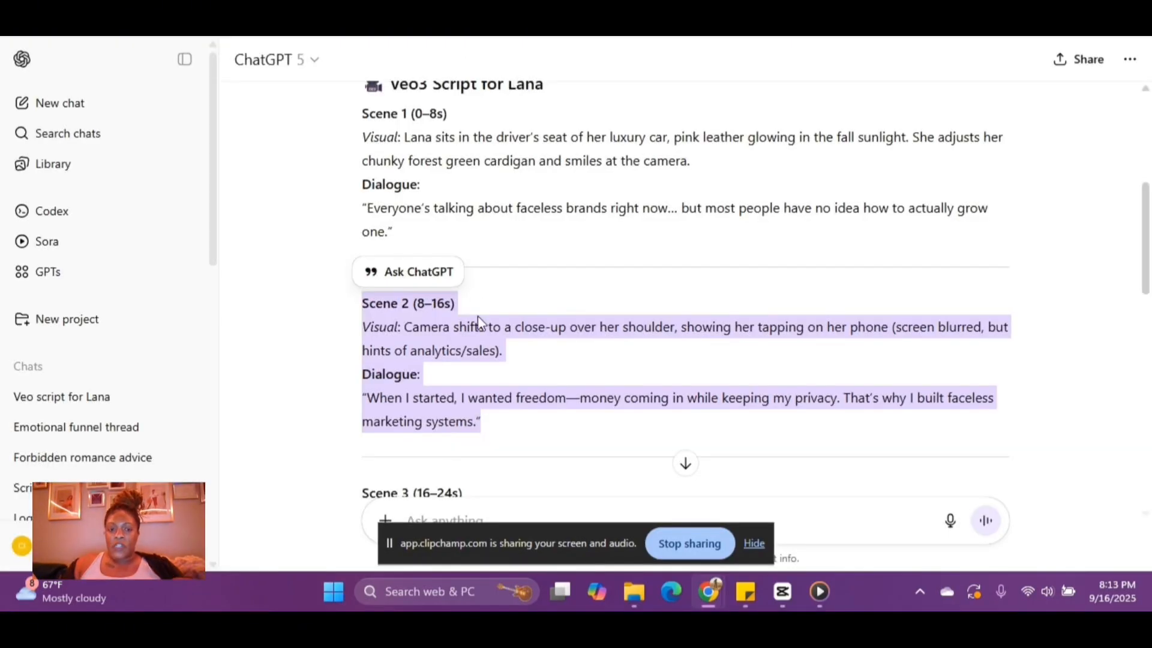
Generate Scene 3 (16–24s) from the ChatGPT script's visual and dialogue, using the second clip's frame at 0:15 as the first frame
scroll(478, 315, "down", 6)
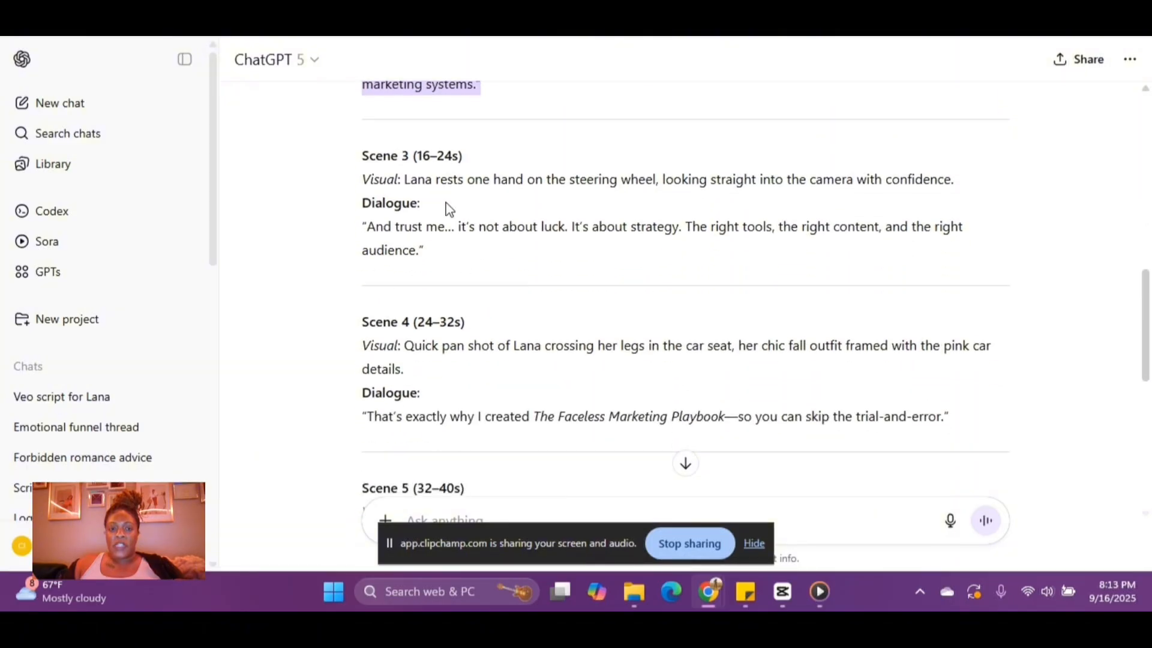
left_click_drag(363, 156, 463, 260)
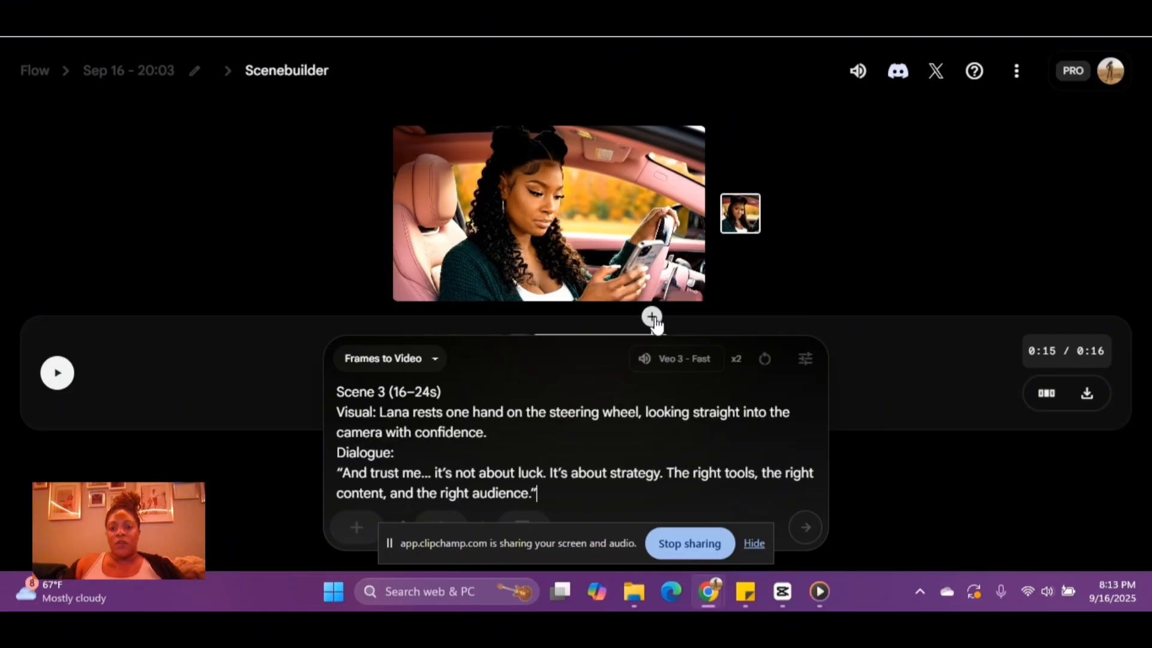
left_click(653, 320)
left_click(655, 310)
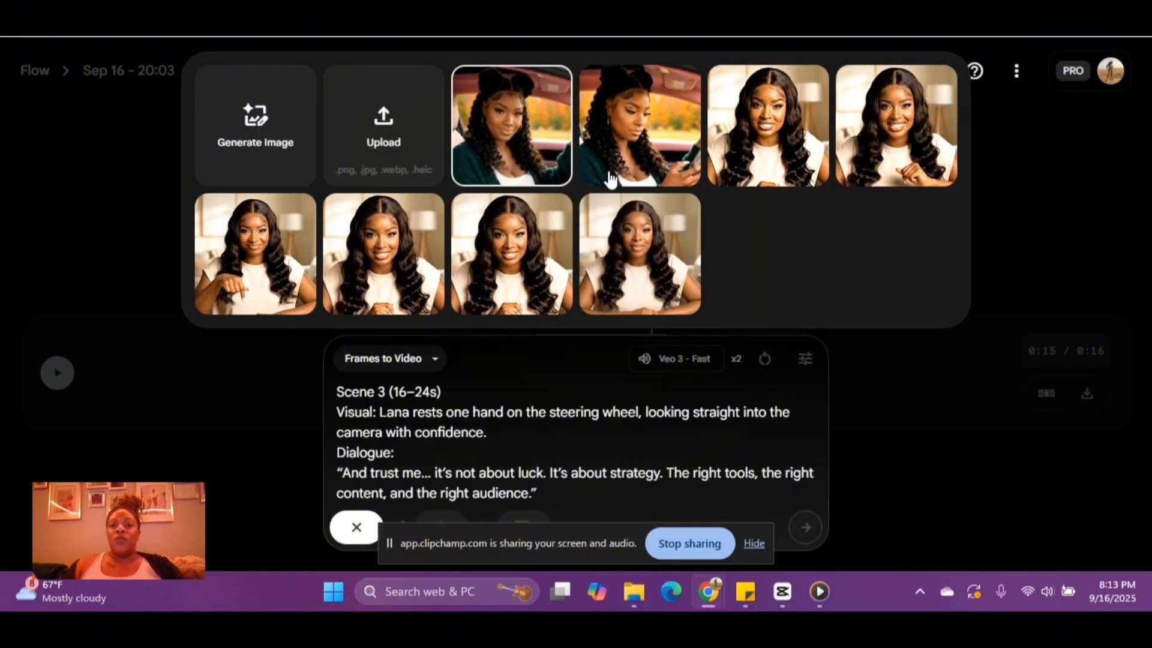
left_click(655, 162)
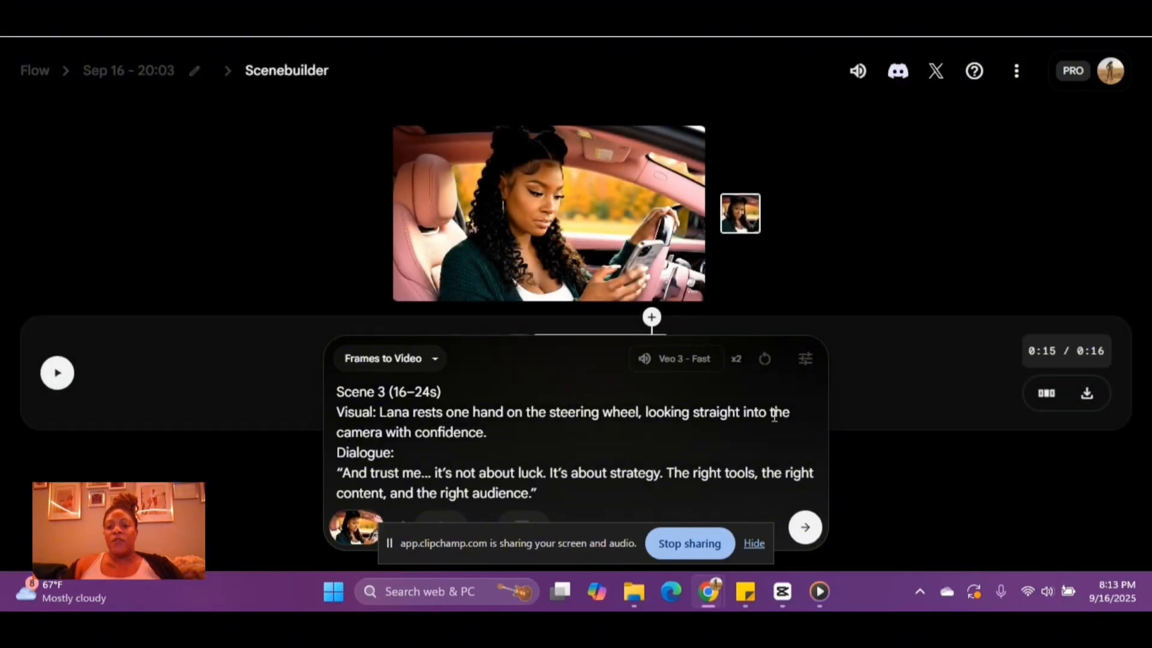
mouse_move(345, 540)
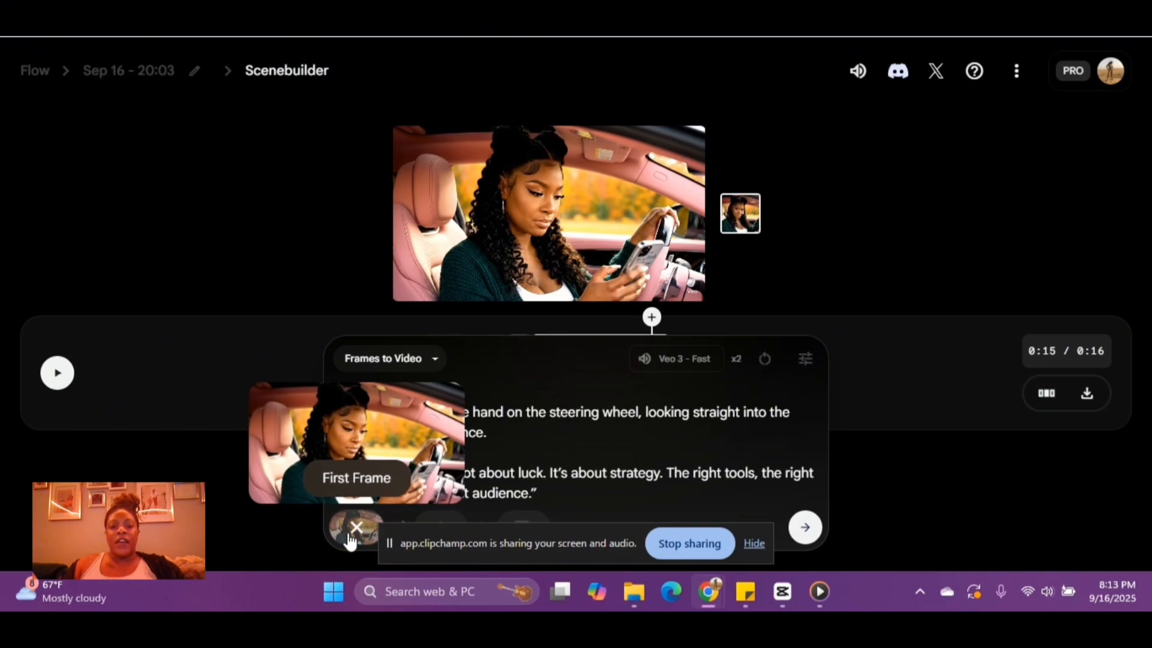
left_click(804, 528)
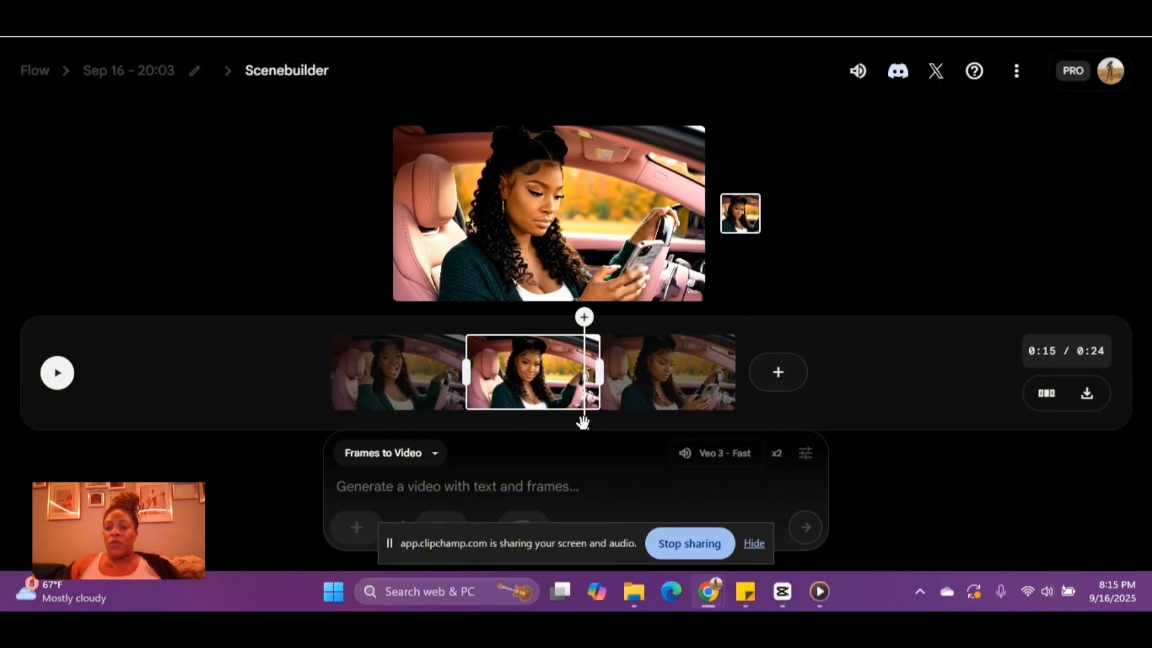
Play the timeline through Scene 3, save the frame at 0:24 as an asset and set it as the first frame
left_click(56, 372)
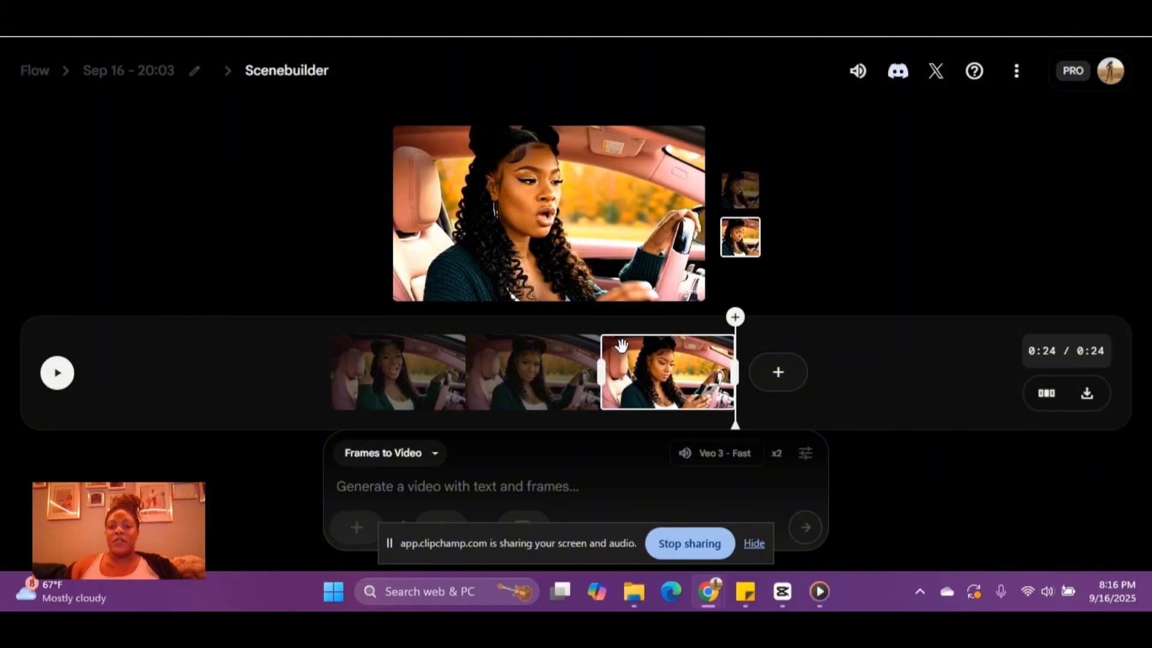
left_click(727, 316)
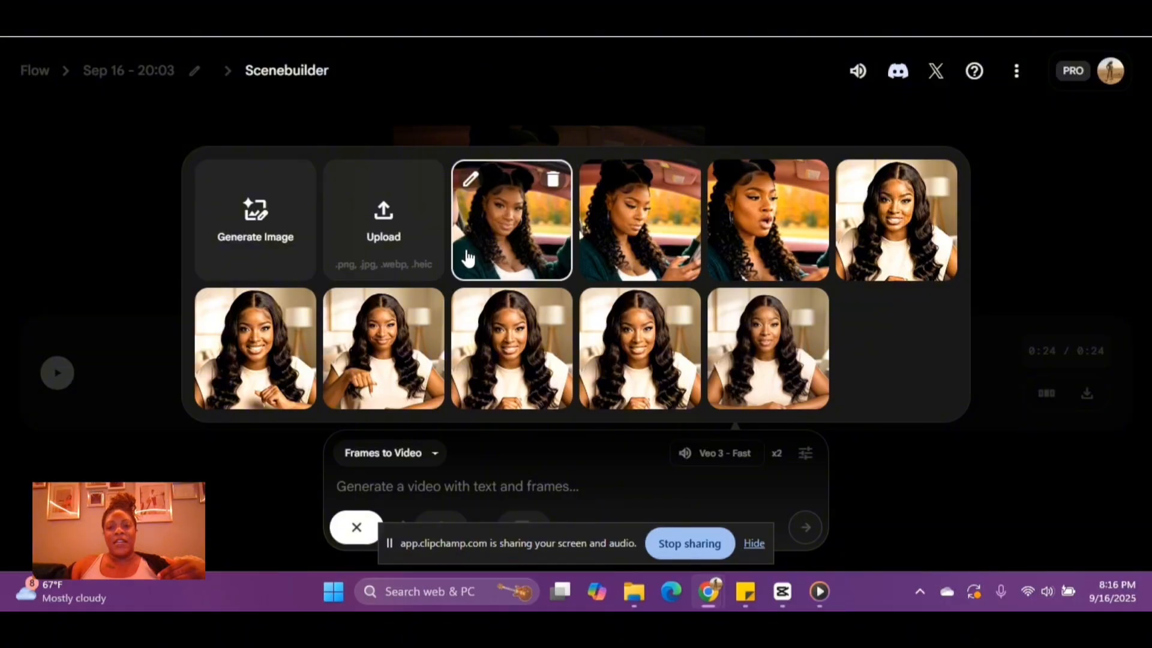
left_click(796, 263)
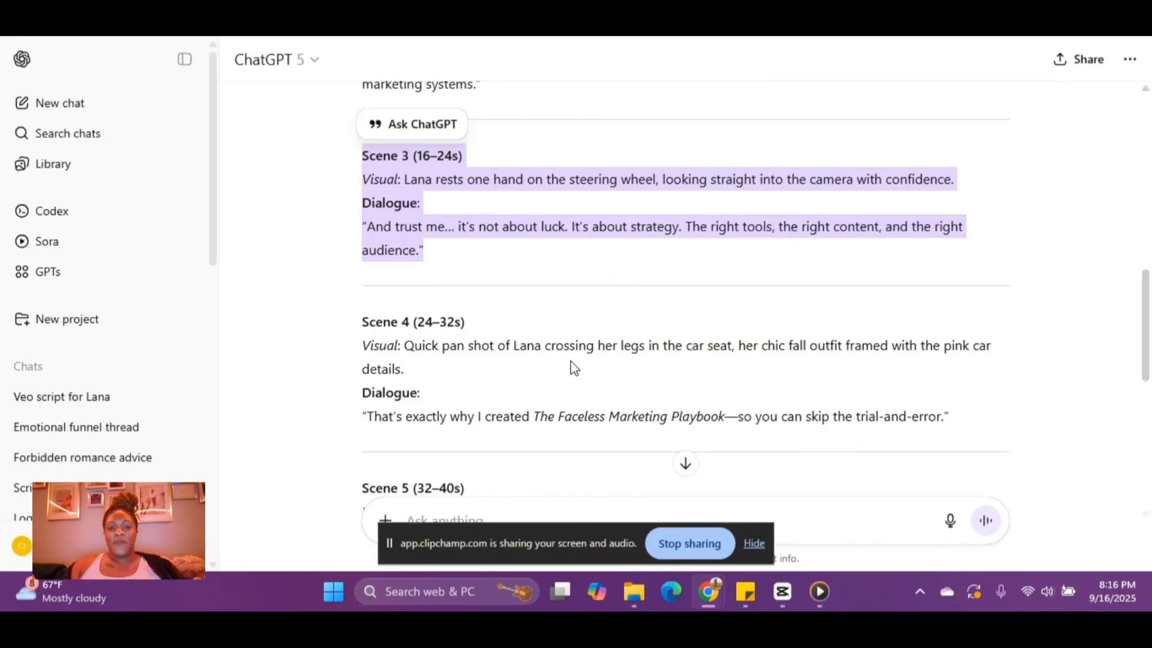
Generate Scene 4 (24–32s) from the ChatGPT script's visual and dialogue, and play the resulting clip on the timeline
left_click_drag(359, 324, 495, 436)
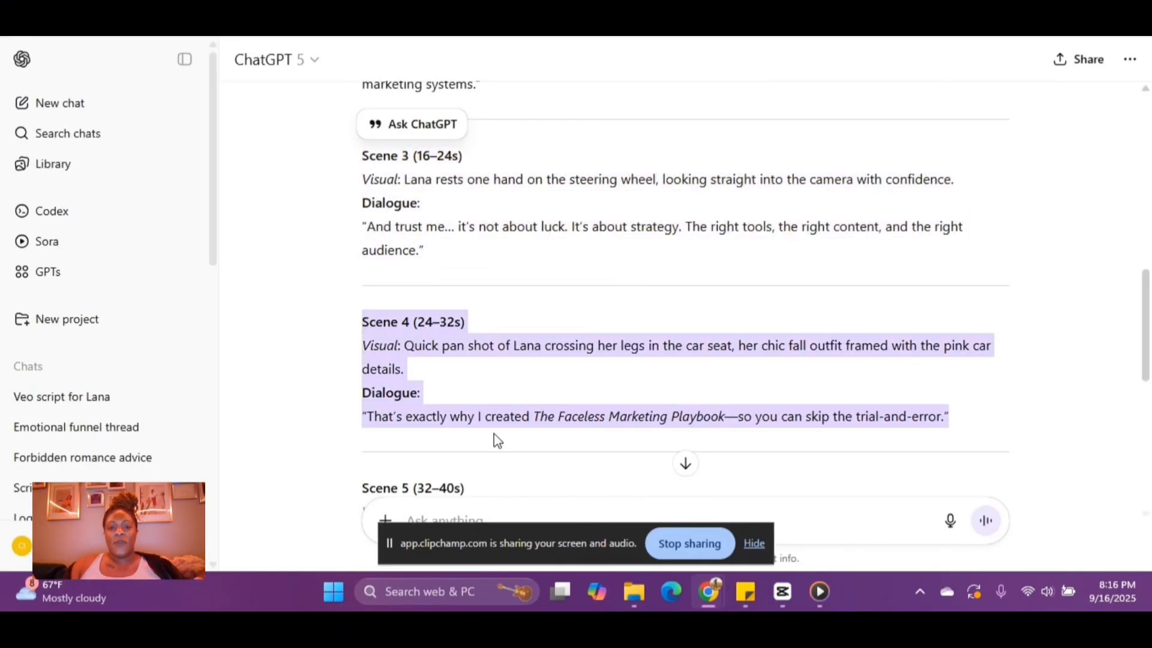
right_click(476, 341)
left_click(517, 367)
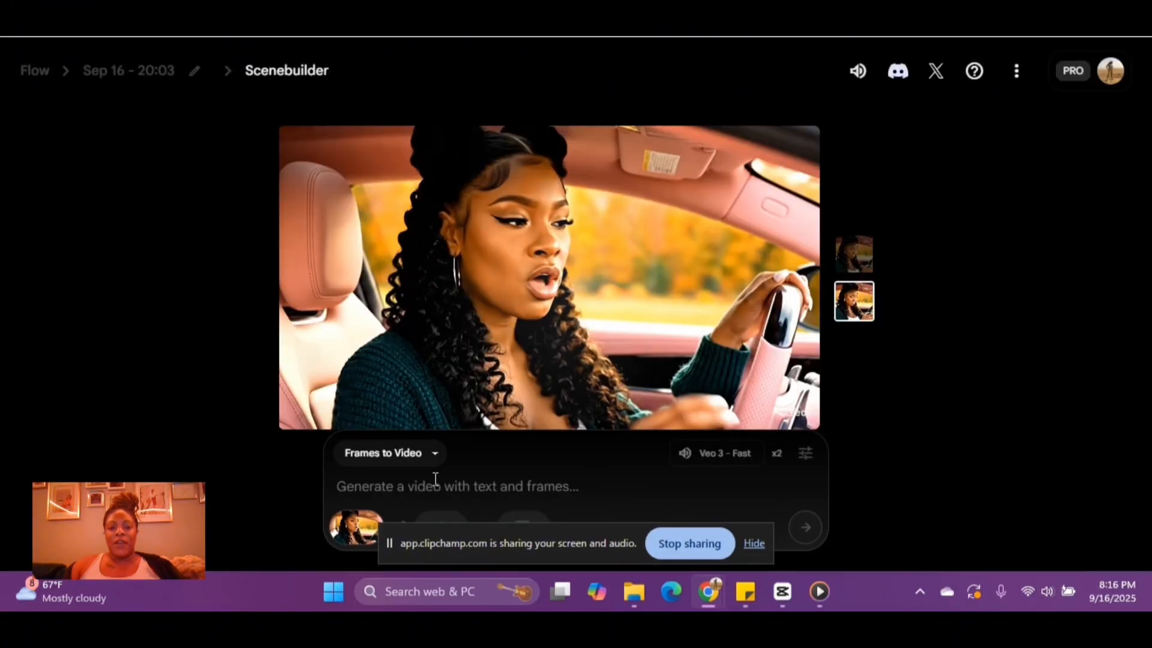
key("ctrl+v")
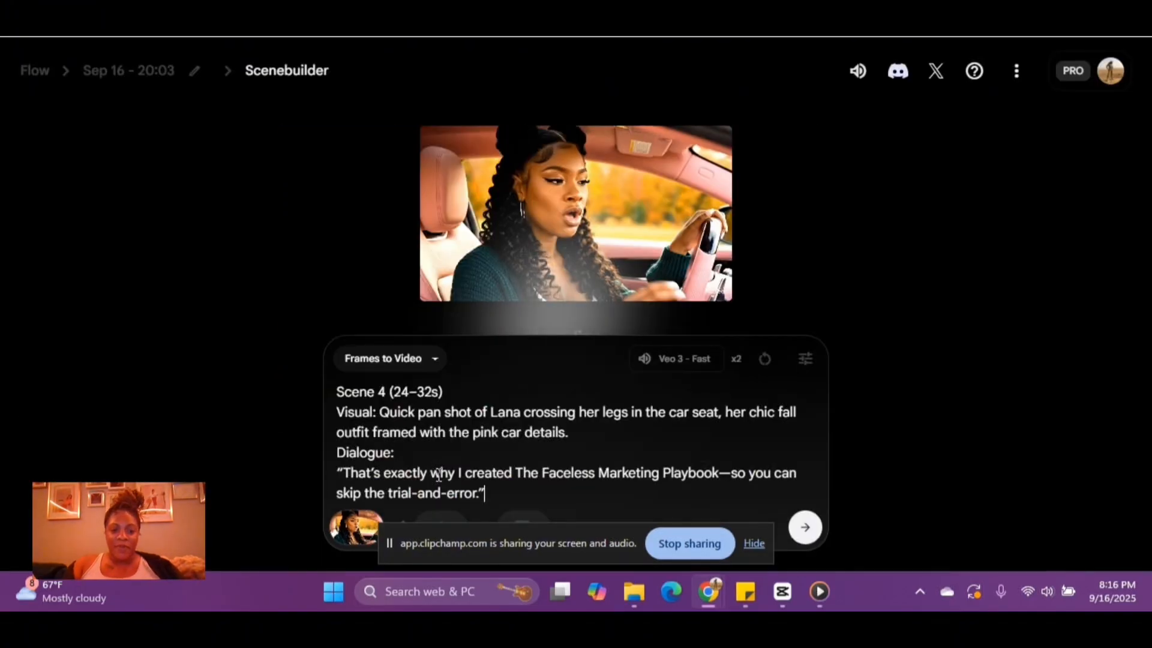
key("Return")
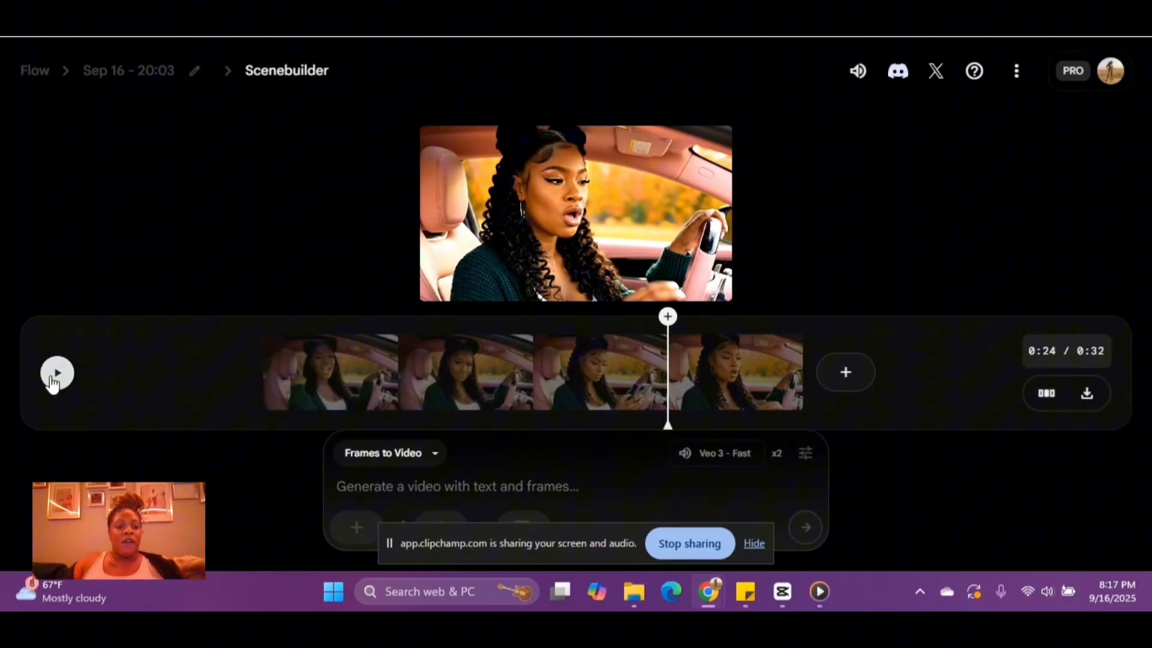
left_click(54, 378)
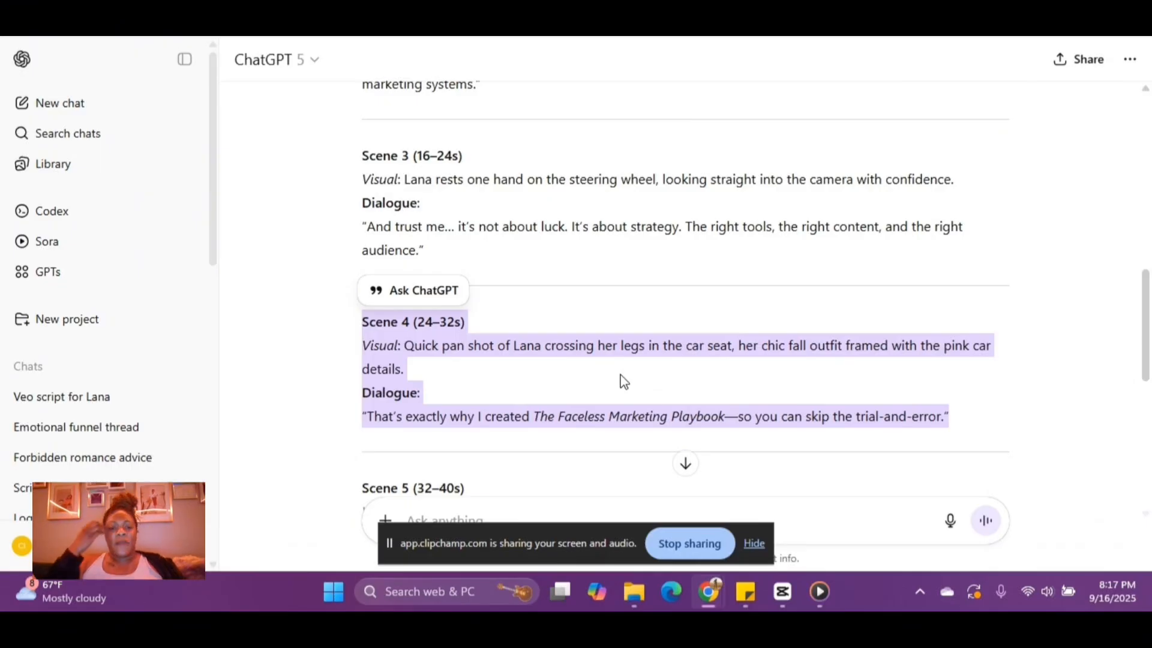
Generate Scene 4 again with its visual reworded to a quick pan shot of the character smiling confidently, keeping the dialogue, and play it
right_click(441, 348)
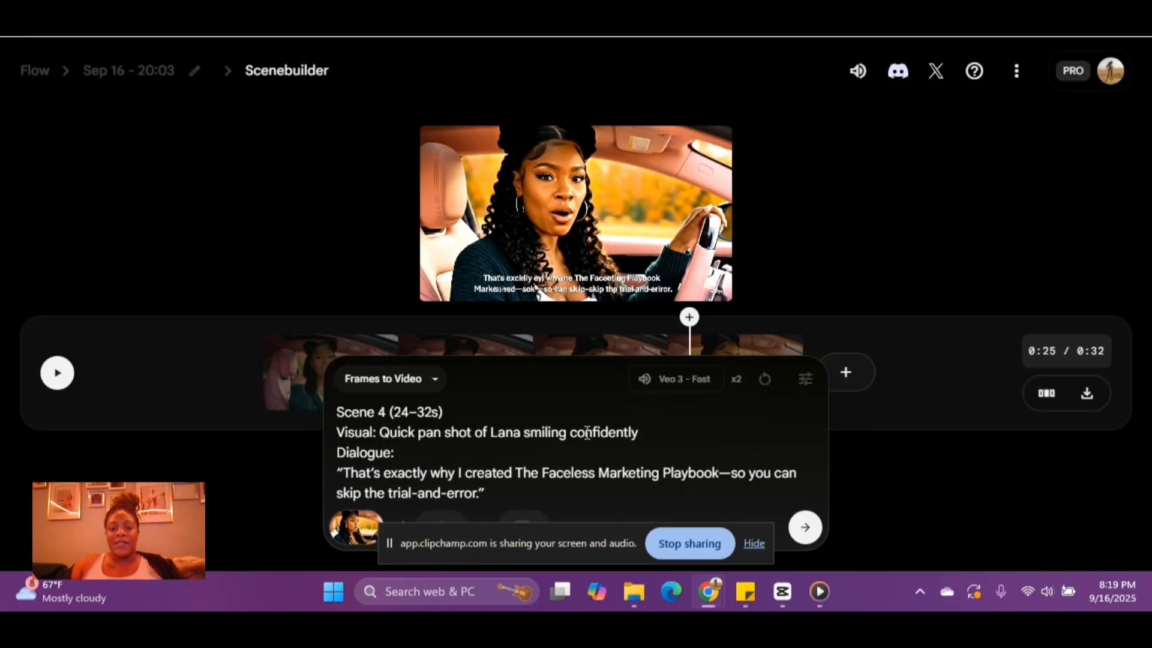
left_click(805, 527)
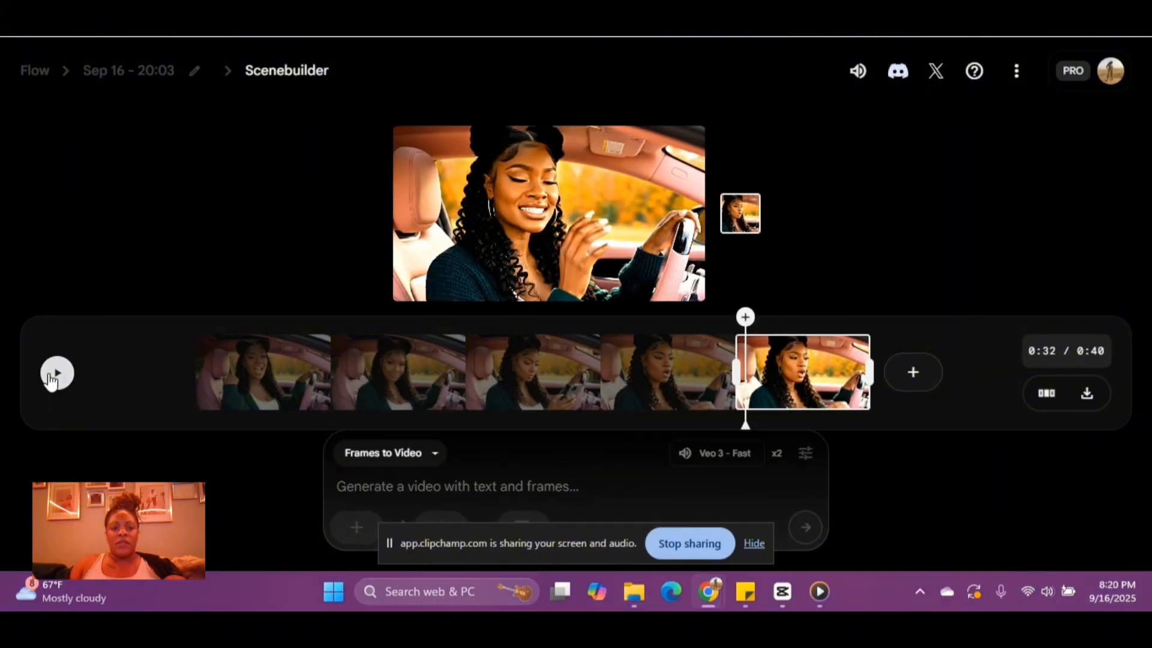
left_click(57, 373)
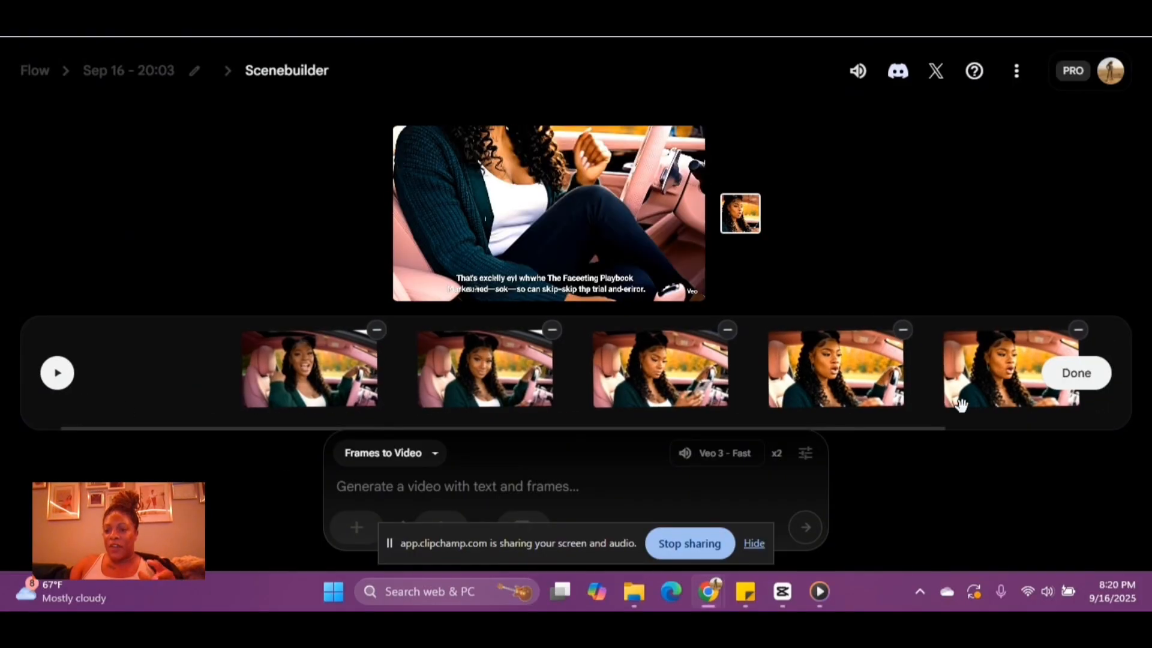
Remove the first version of the Scene 4 clip from the timeline and play the replacement up to 0:31
left_click(905, 333)
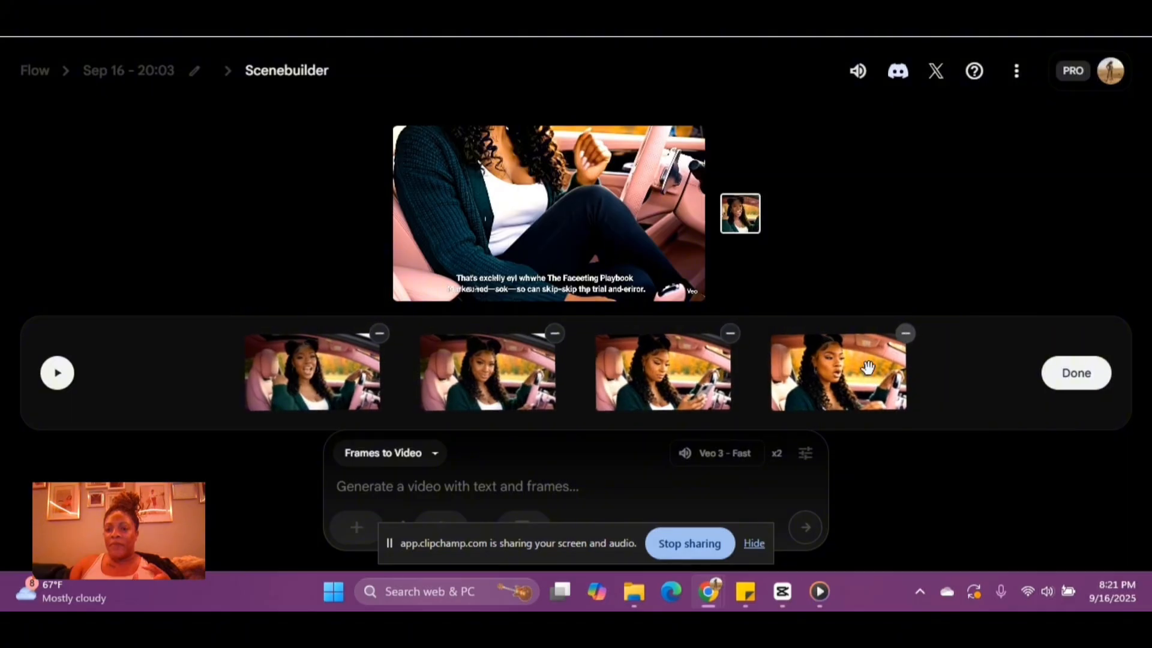
left_click(1097, 385)
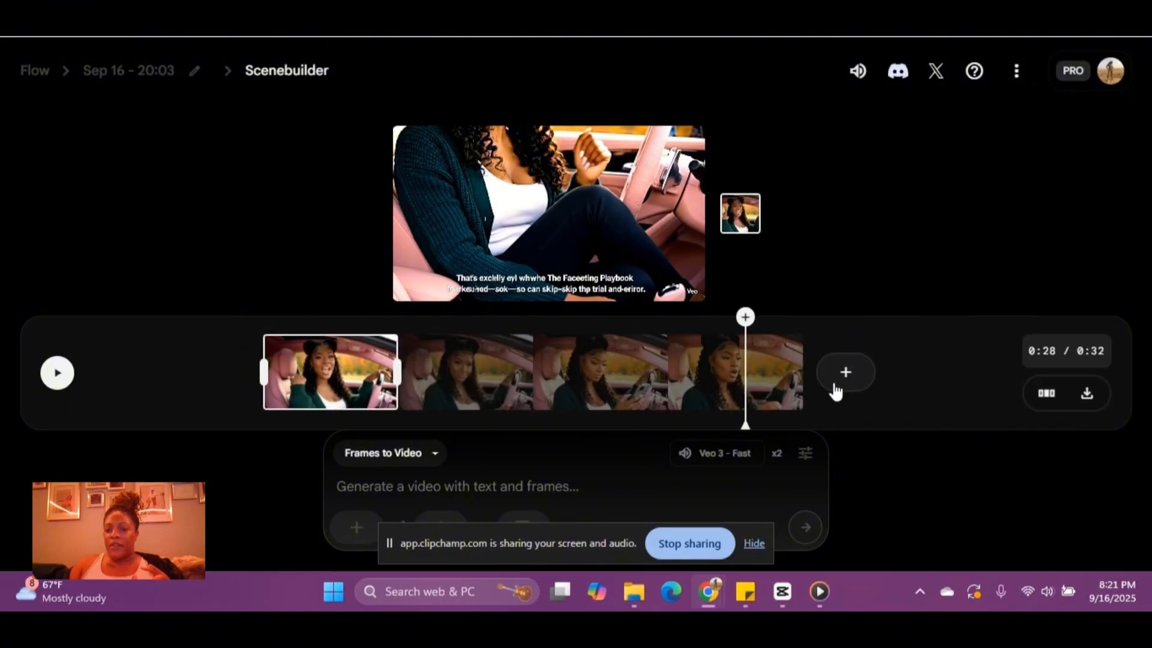
left_click(637, 375)
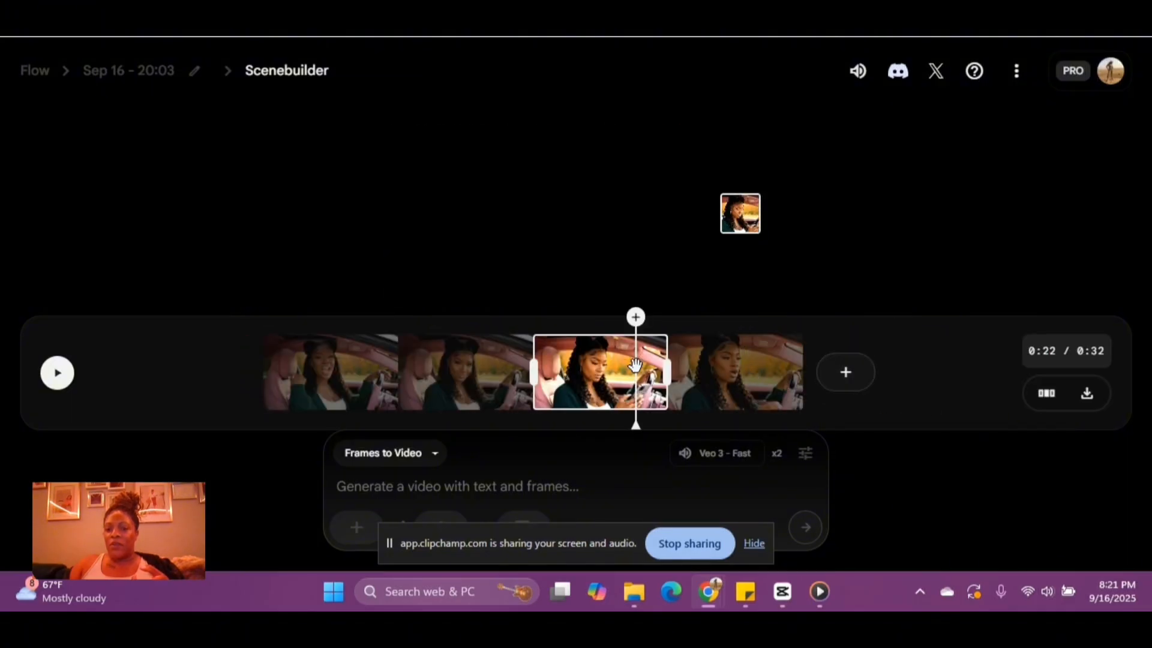
left_click(71, 375)
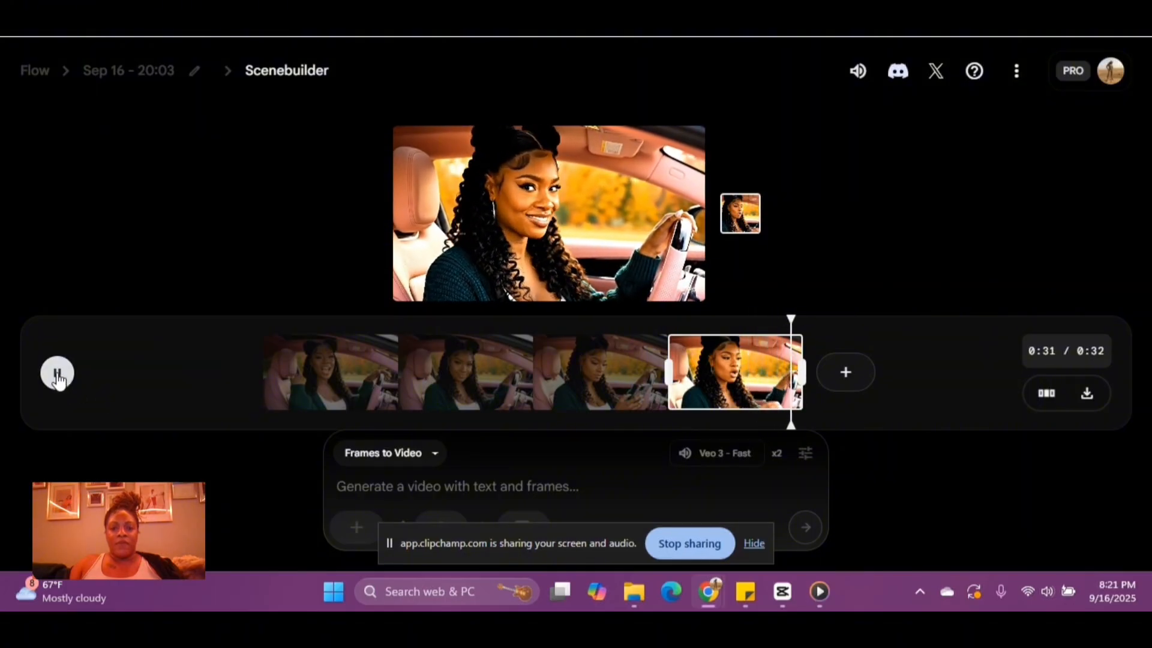
left_click(58, 374)
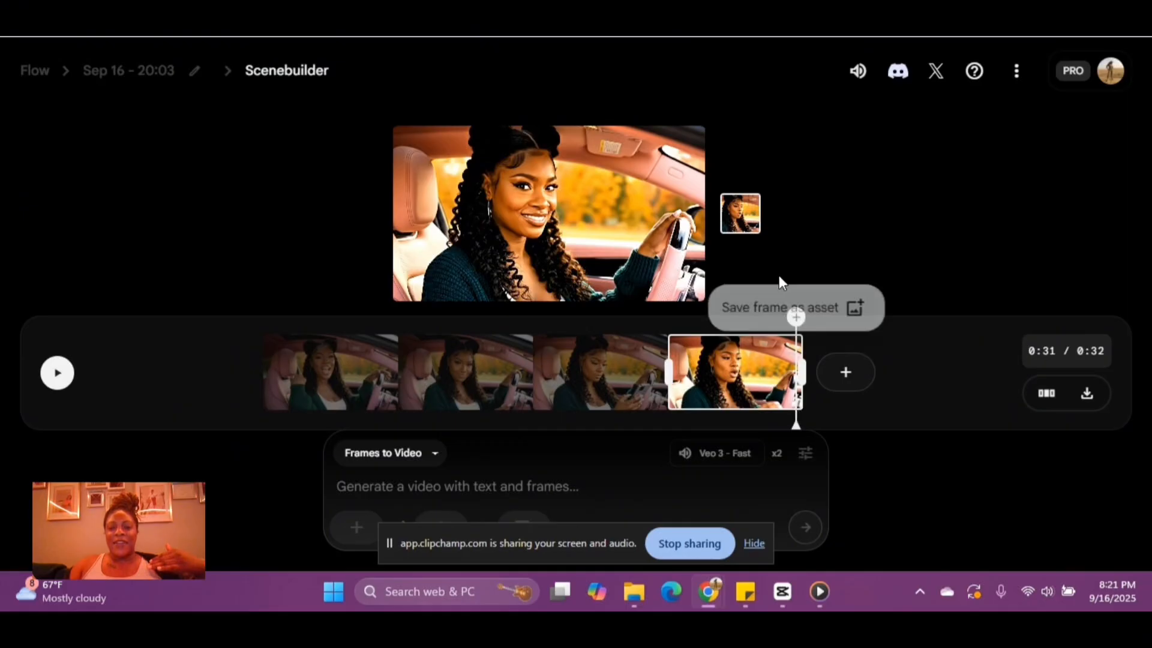
Generate Scene 5 (32–40s) from the ChatGPT script's visual and dialogue, using the saved frame at 0:31 as the first frame
left_click(796, 317)
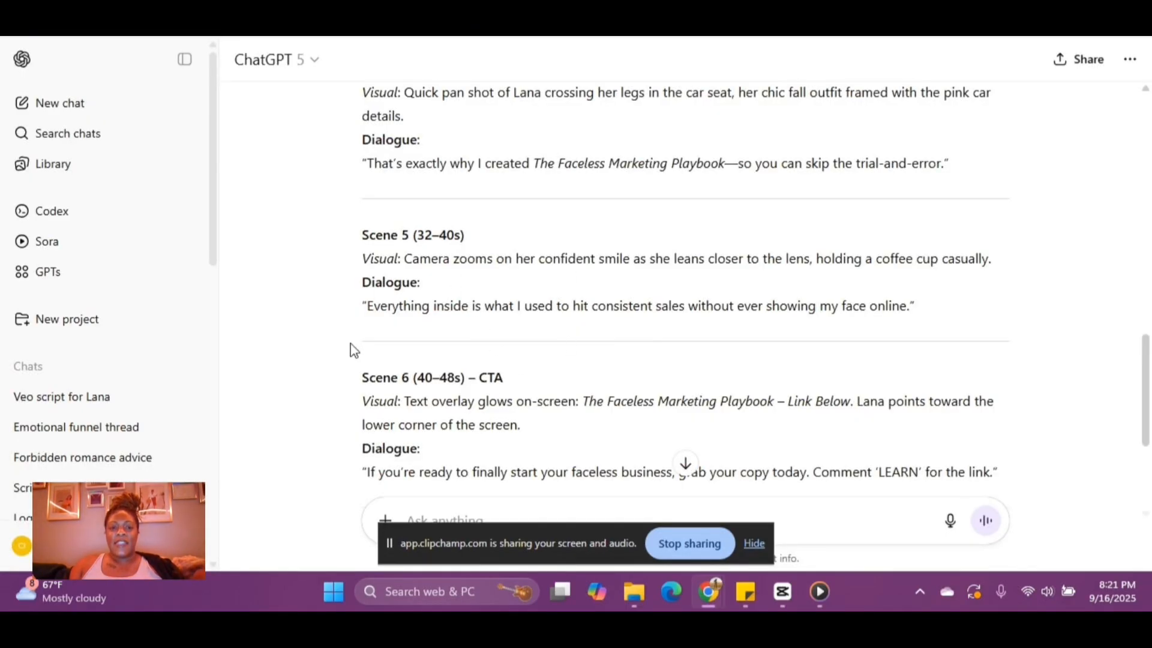
scroll(391, 300, "down", 1)
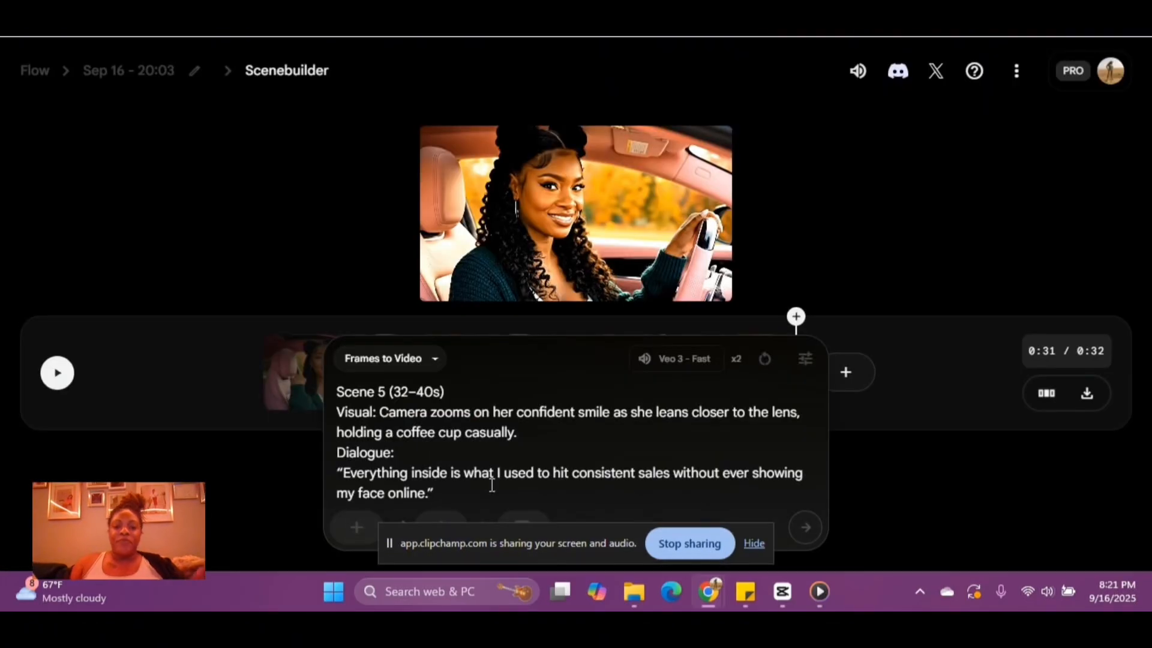
left_click(480, 493)
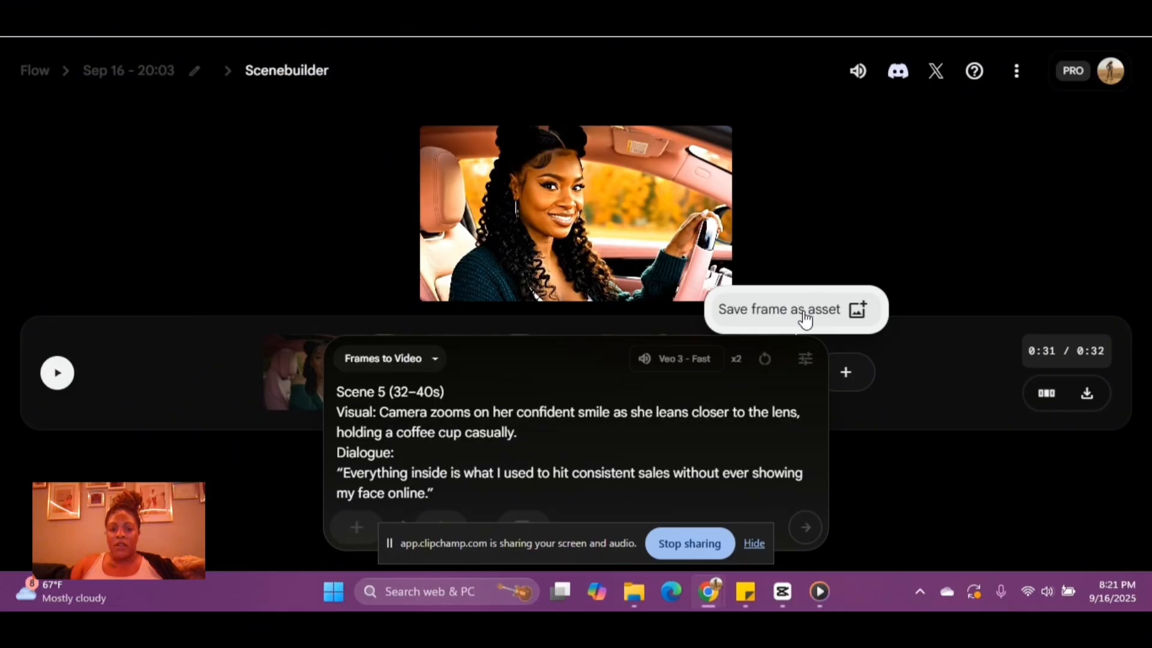
left_click(804, 312)
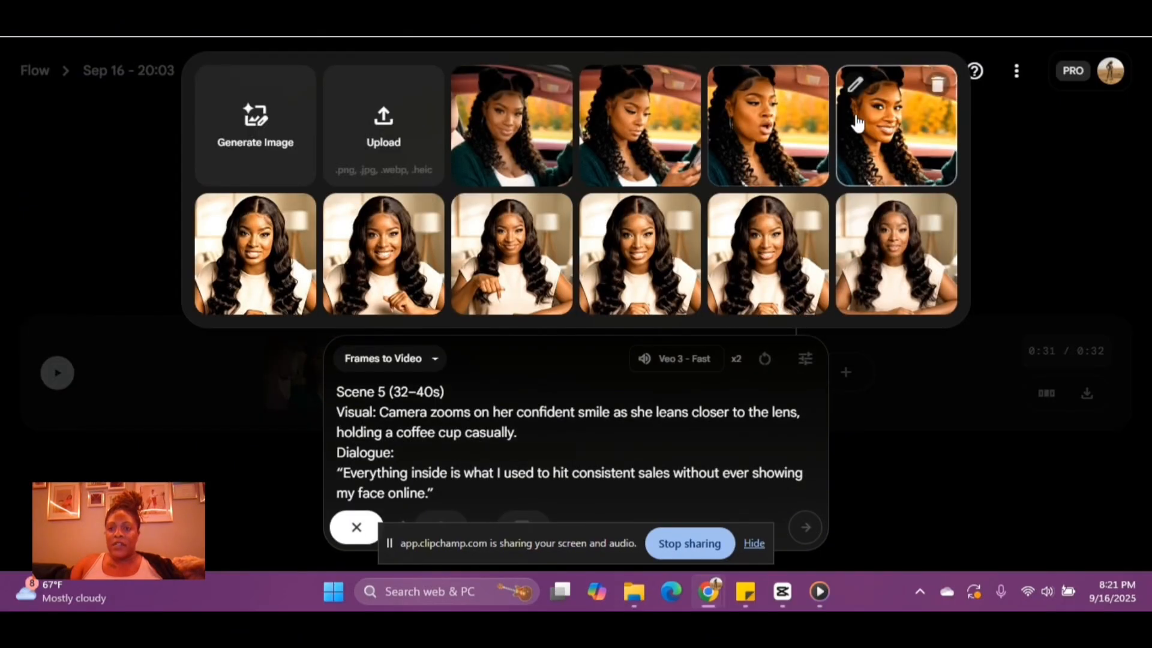
left_click(858, 123)
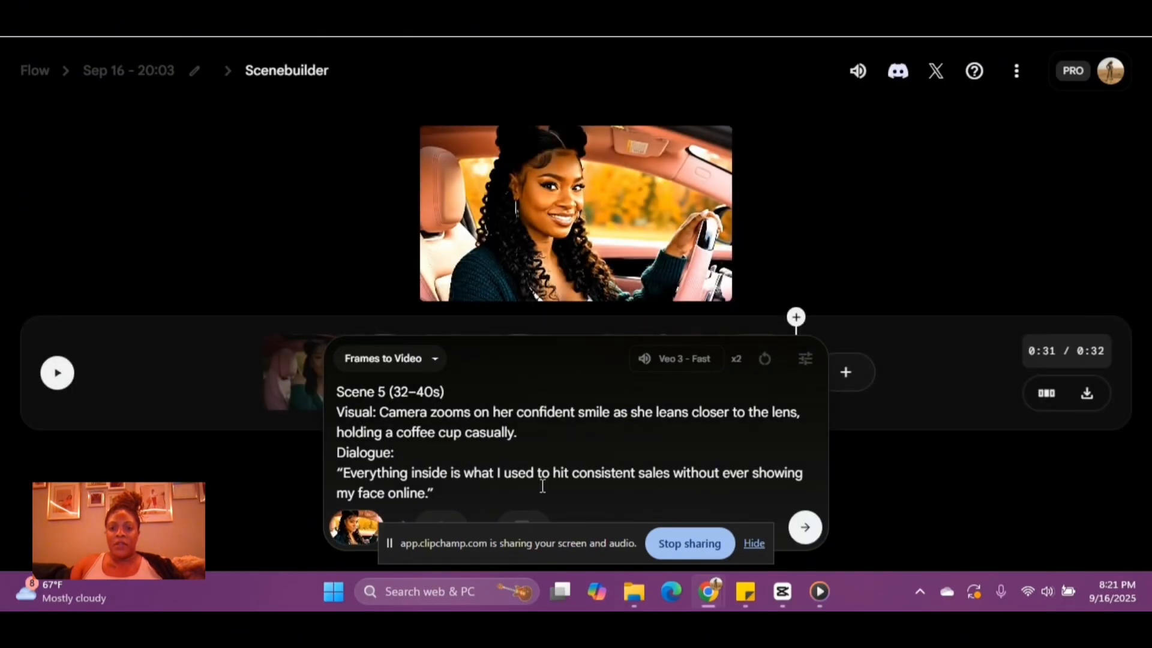
left_click(807, 529)
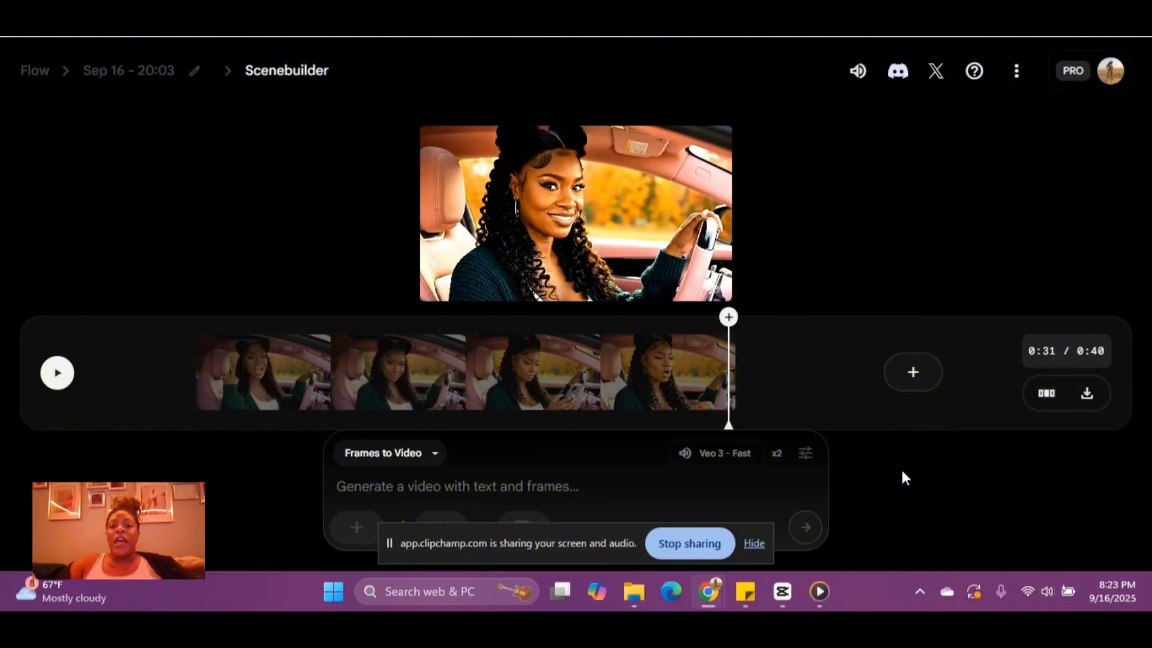
Play the Scene 5 clip, then check its frame at 0:38 and the second clip's frame at 0:12
left_click(58, 369)
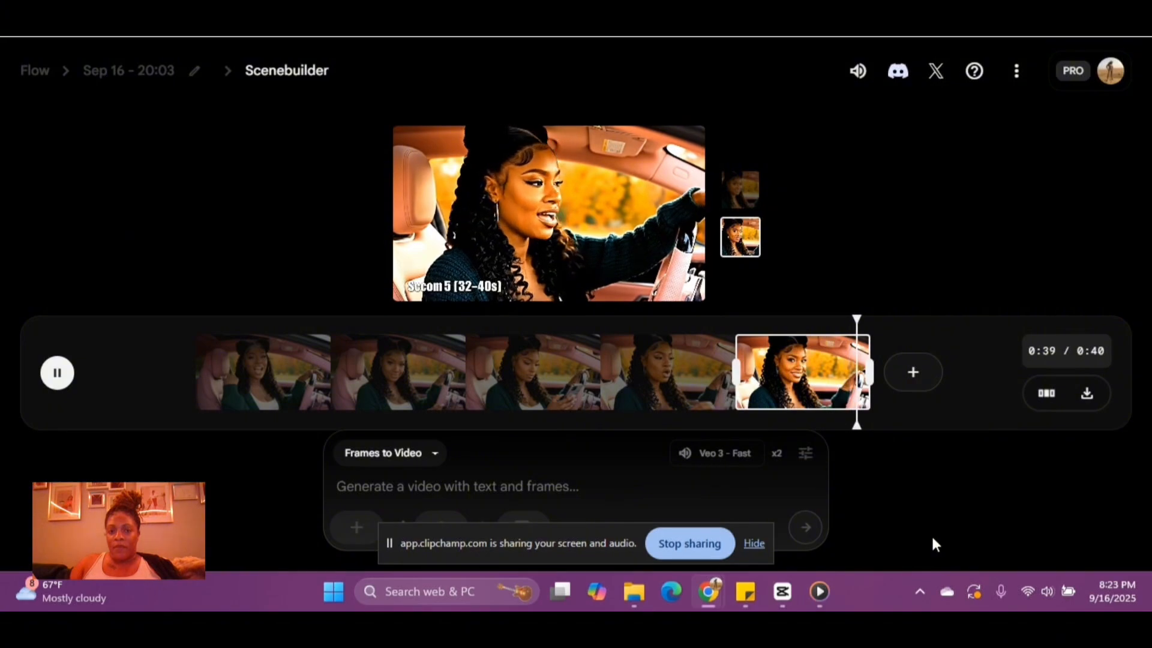
left_click(838, 411)
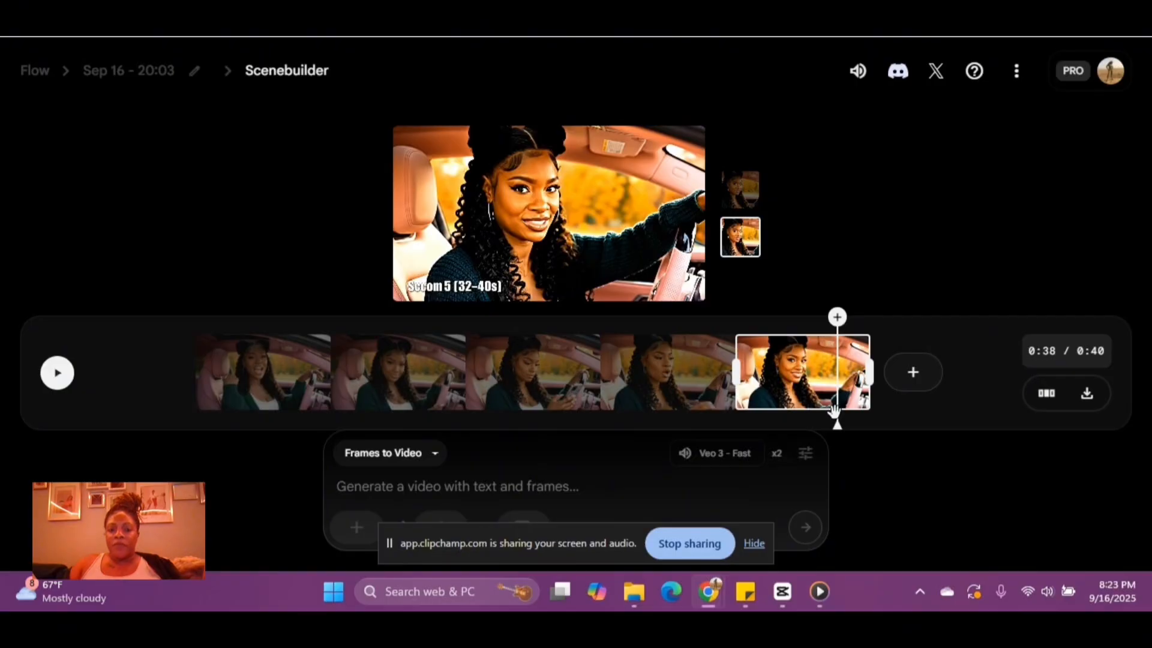
left_click(411, 382)
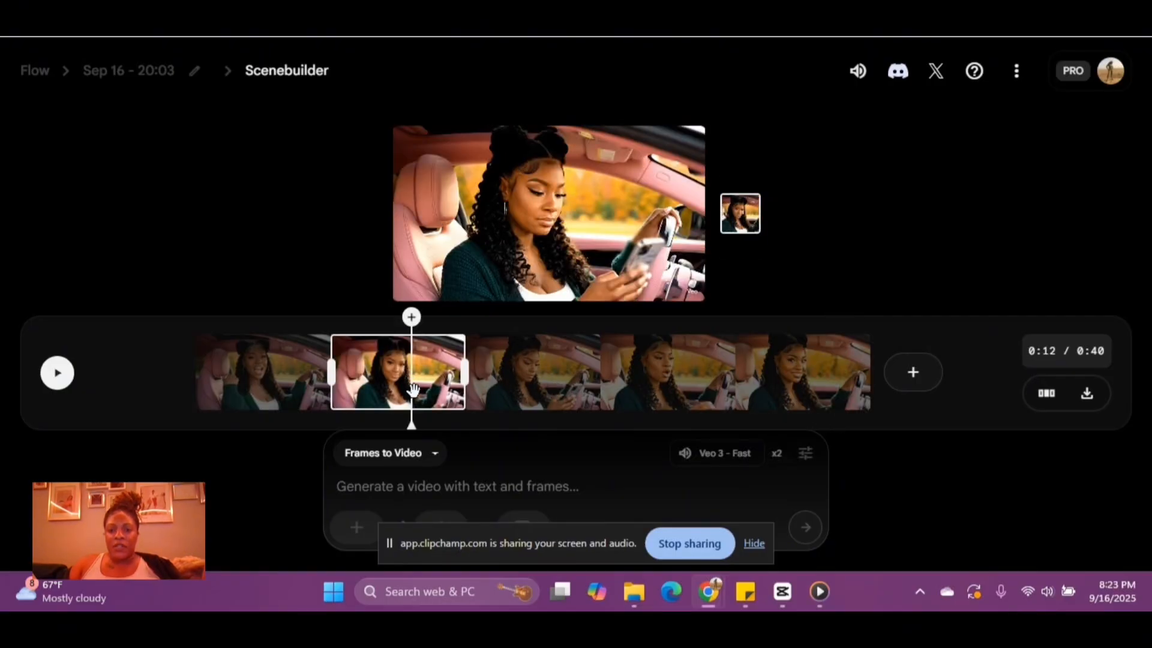
Save the first clip's frame at 0:07 as an asset and set it as the first frame
left_click(282, 377)
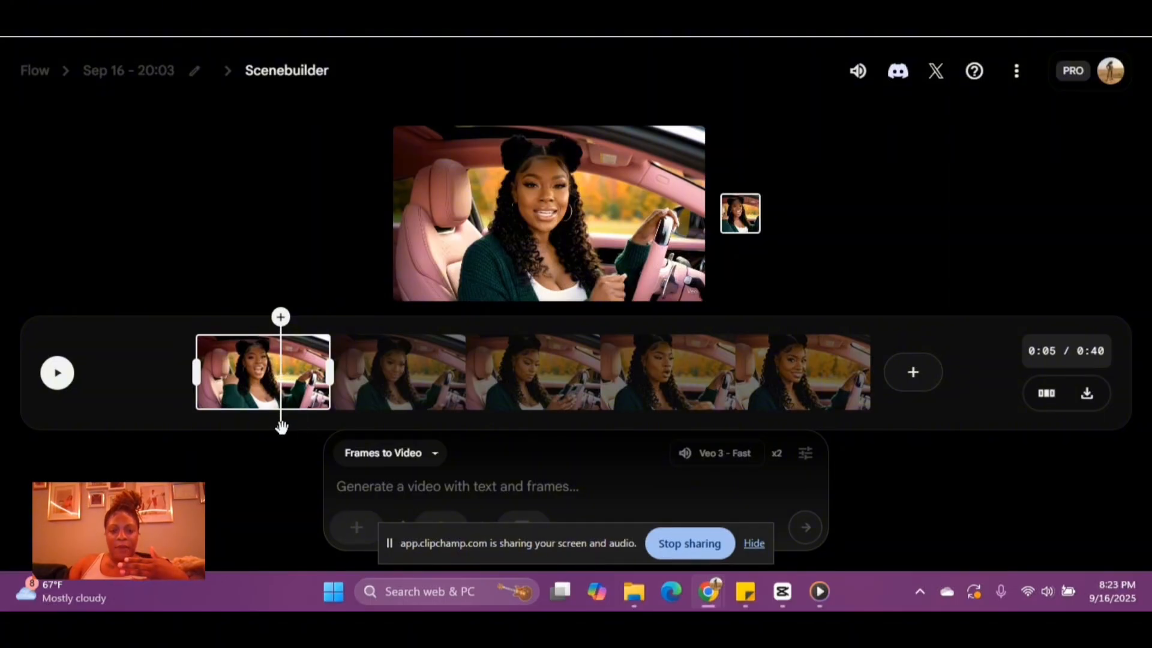
left_click_drag(281, 427, 313, 430)
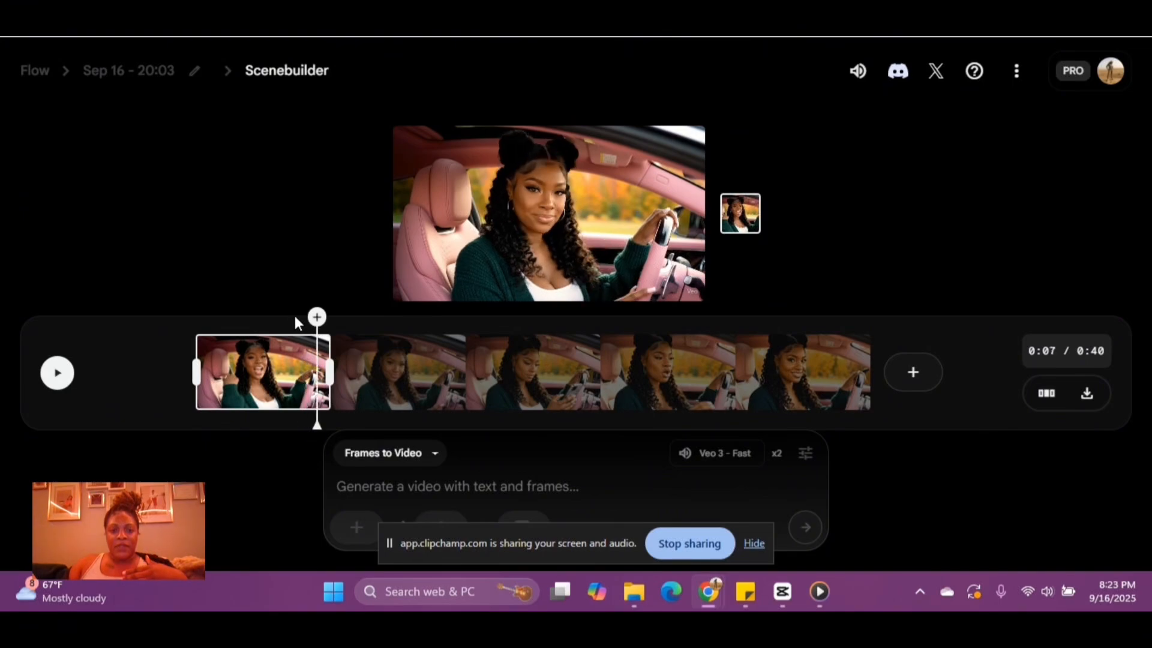
left_click(318, 318)
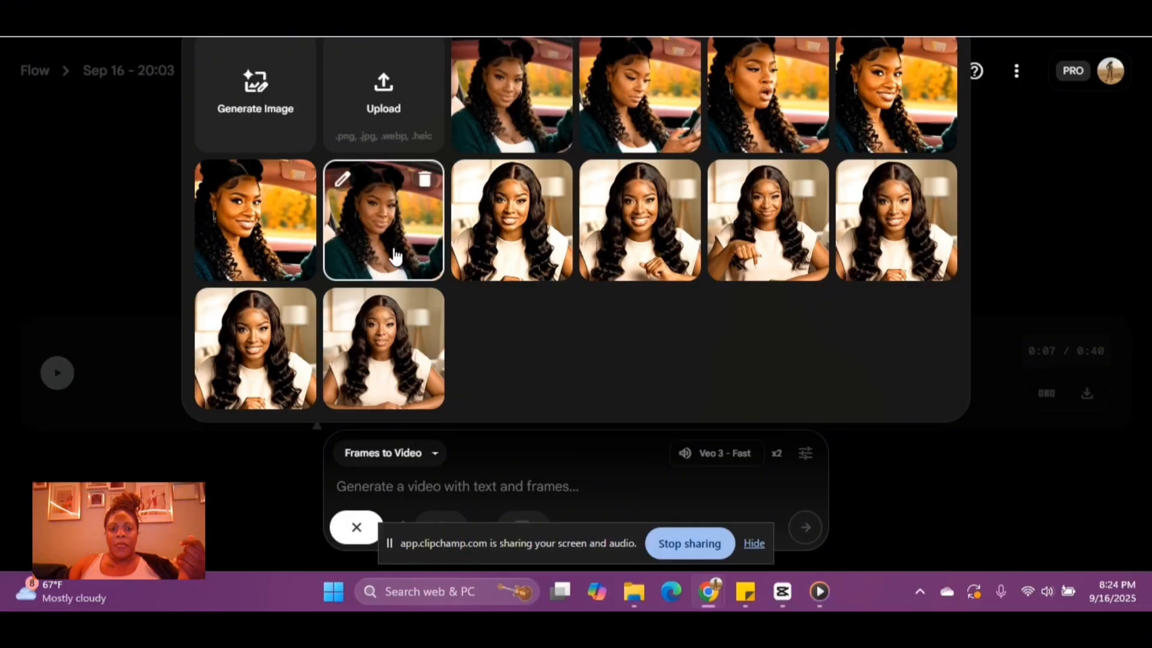
left_click(394, 249)
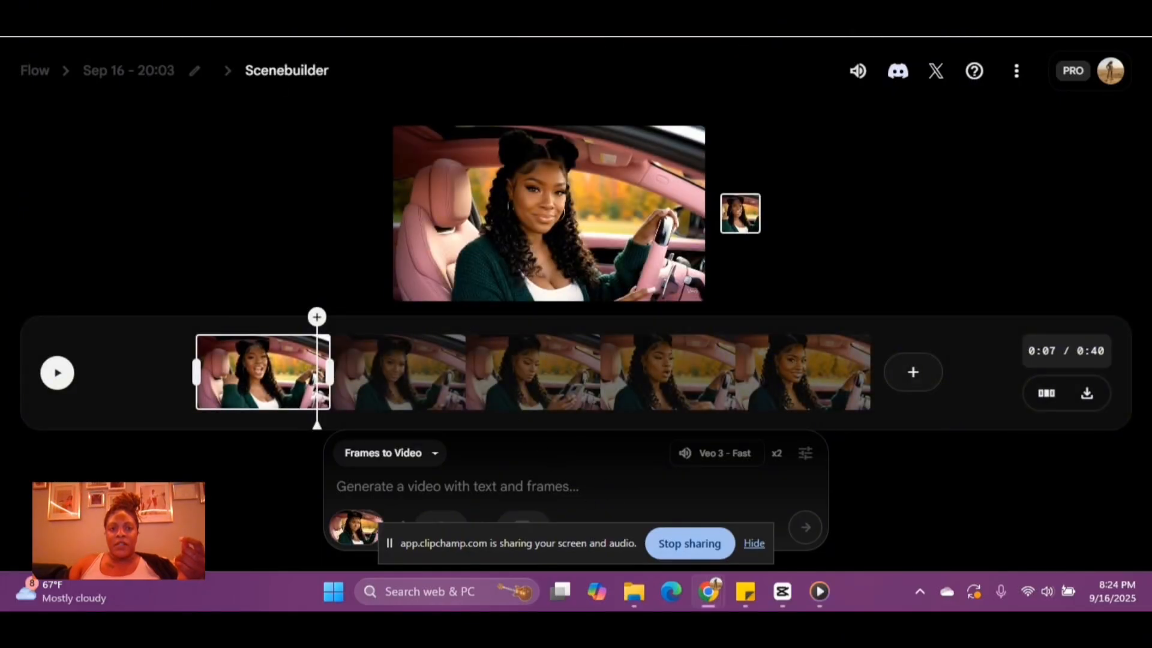
Generate Scene 6 (40–48s) – CTA from the ChatGPT script's visual and dialogue
key("ctrl+Tab")
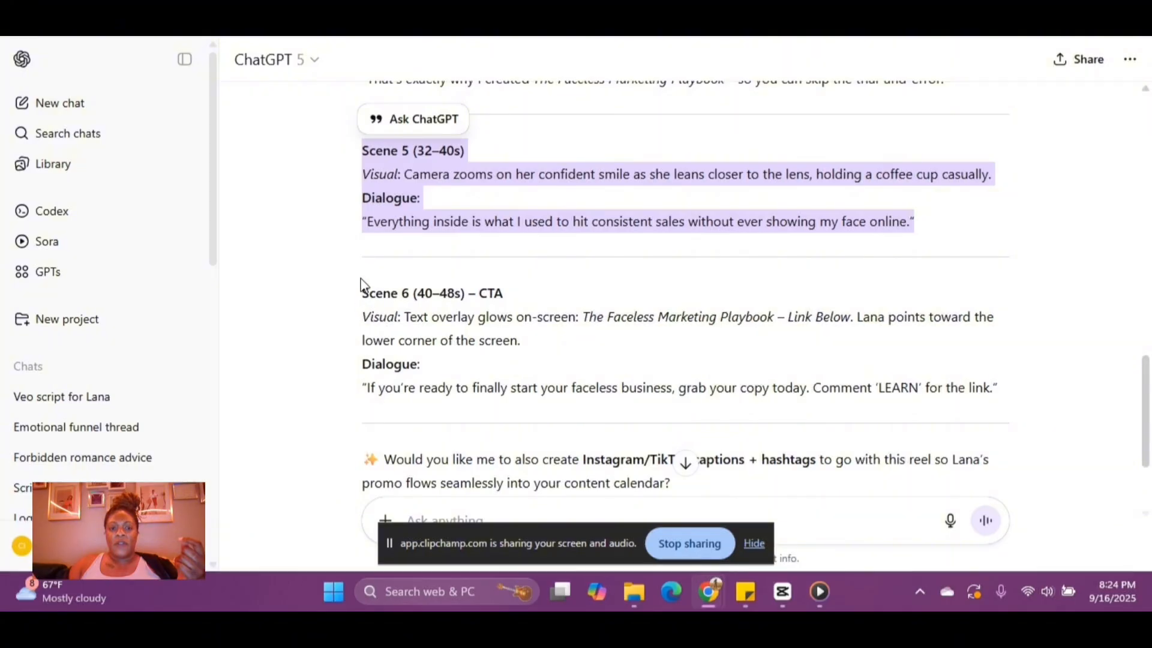
left_click_drag(365, 298, 1029, 390)
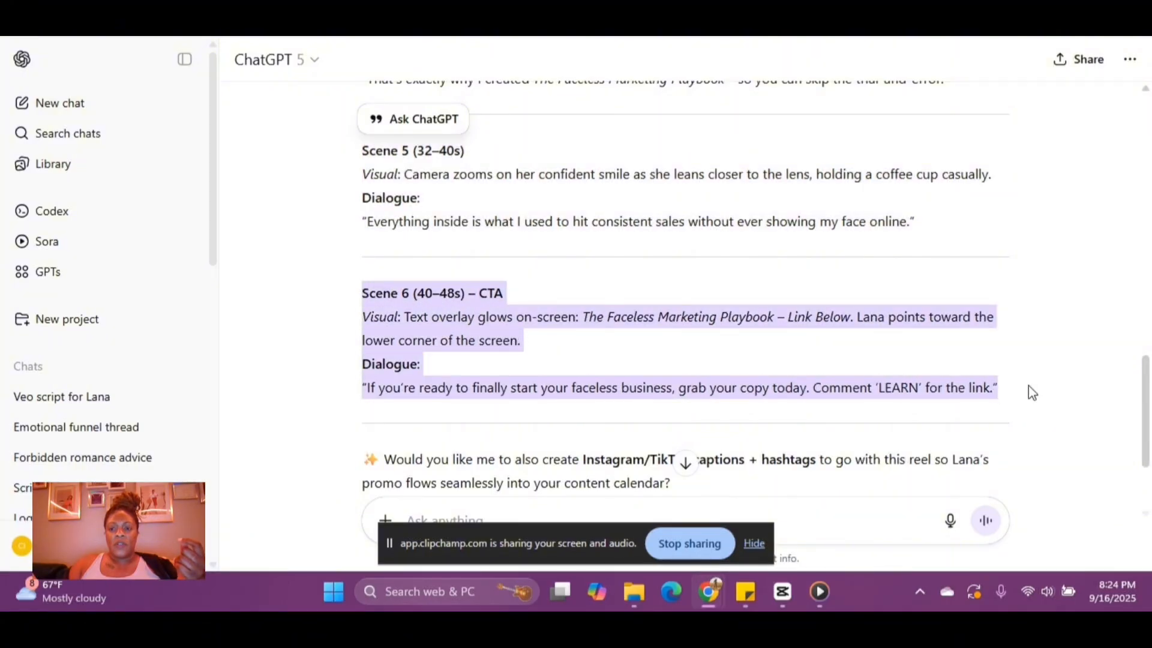
key("ctrl+c")
key("ctrl+Tab")
key("ctrl+v")
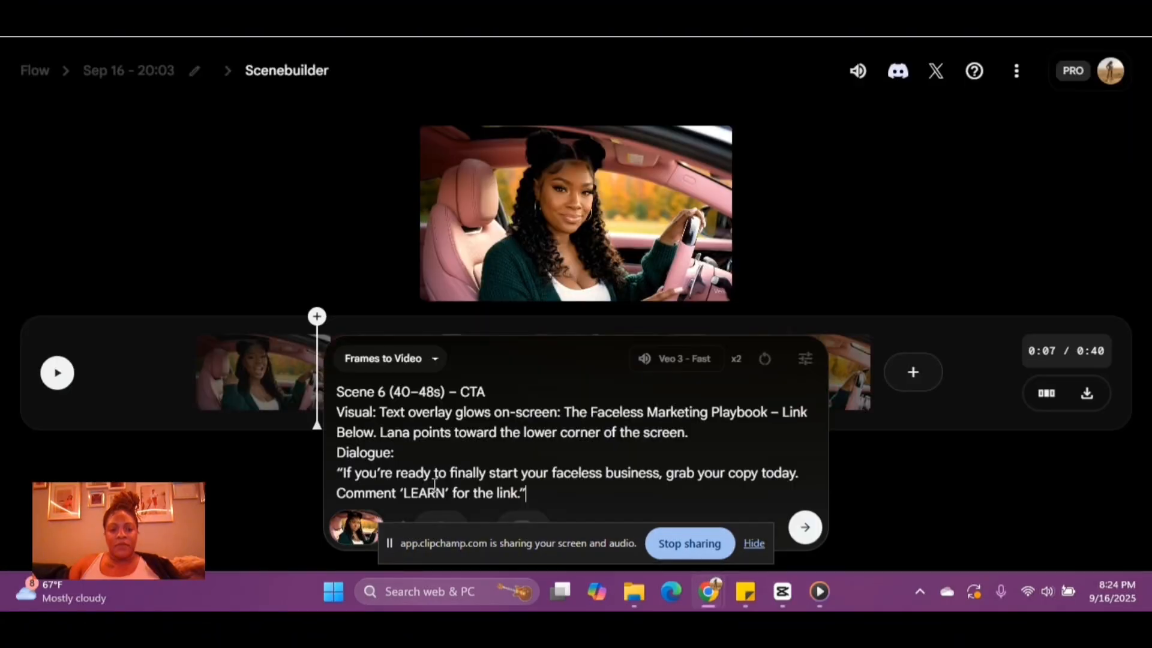
left_click(804, 527)
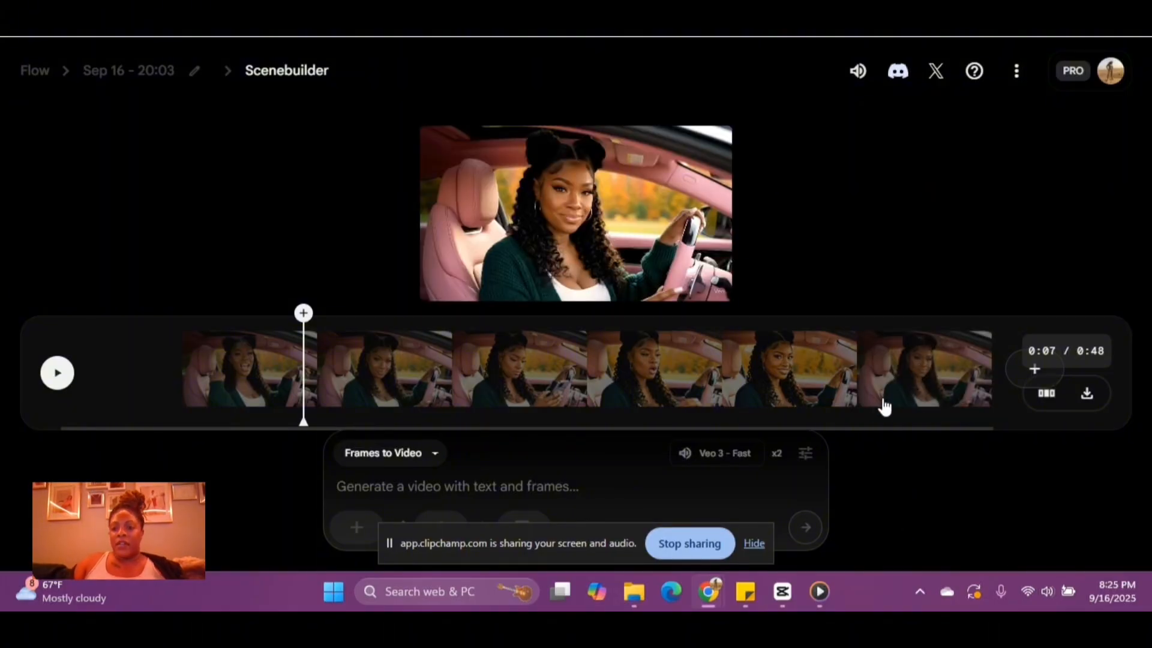
Play the timeline from 0:39 through the Scene 6 clip and pause at 0:47
left_click(885, 406)
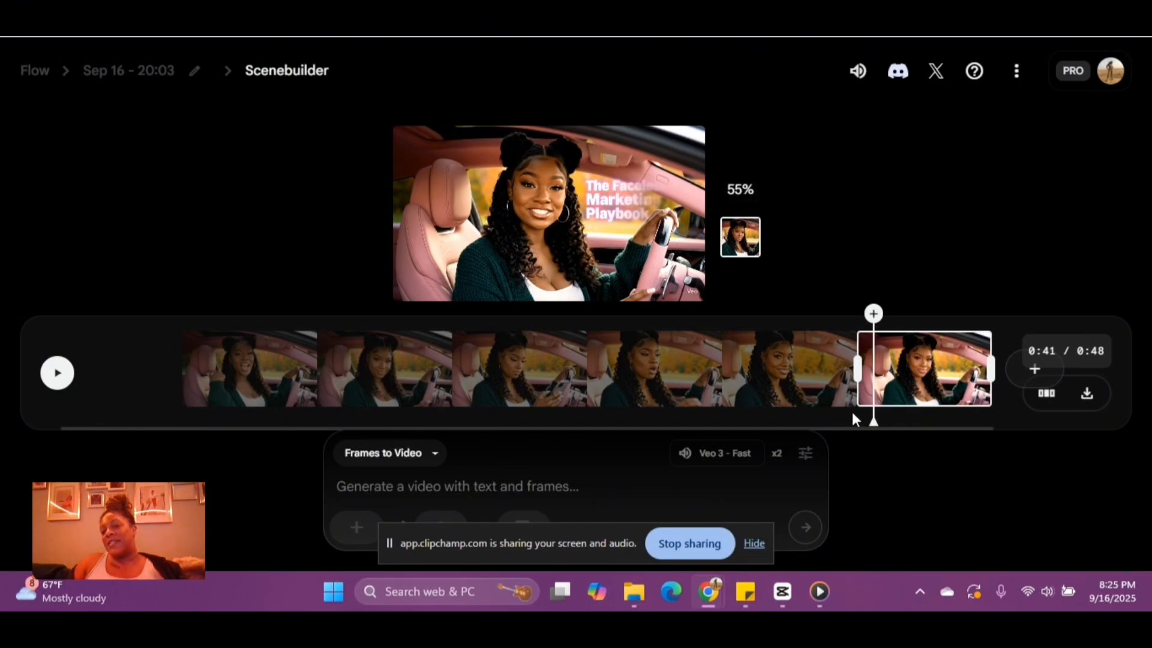
left_click_drag(873, 420, 847, 419)
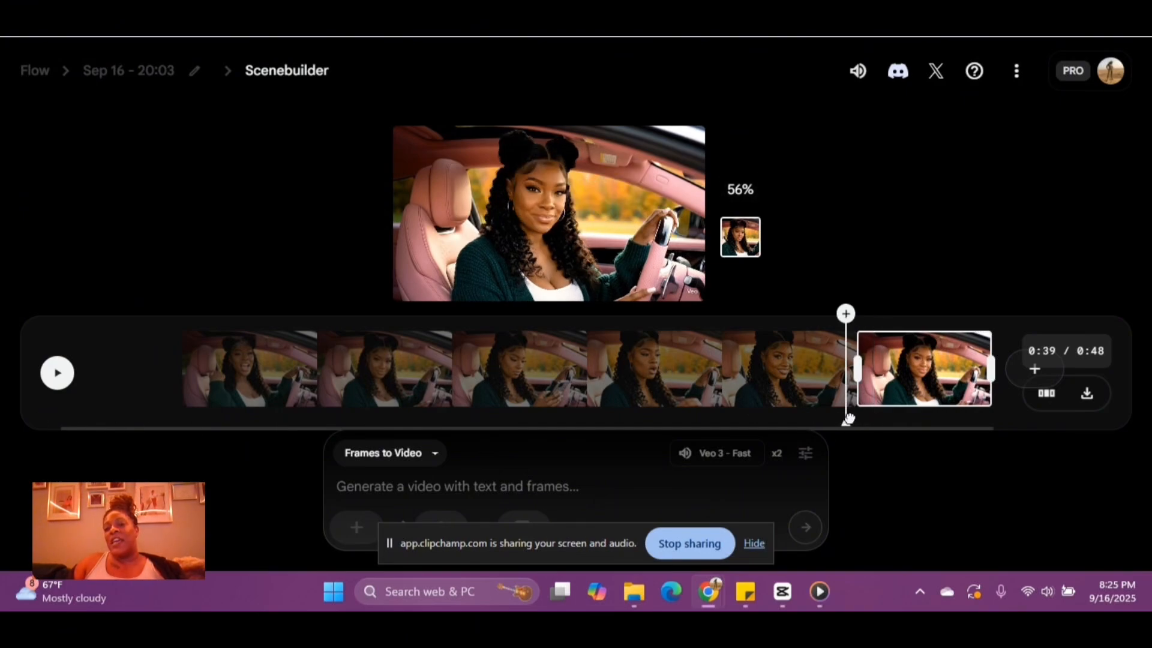
left_click(60, 377)
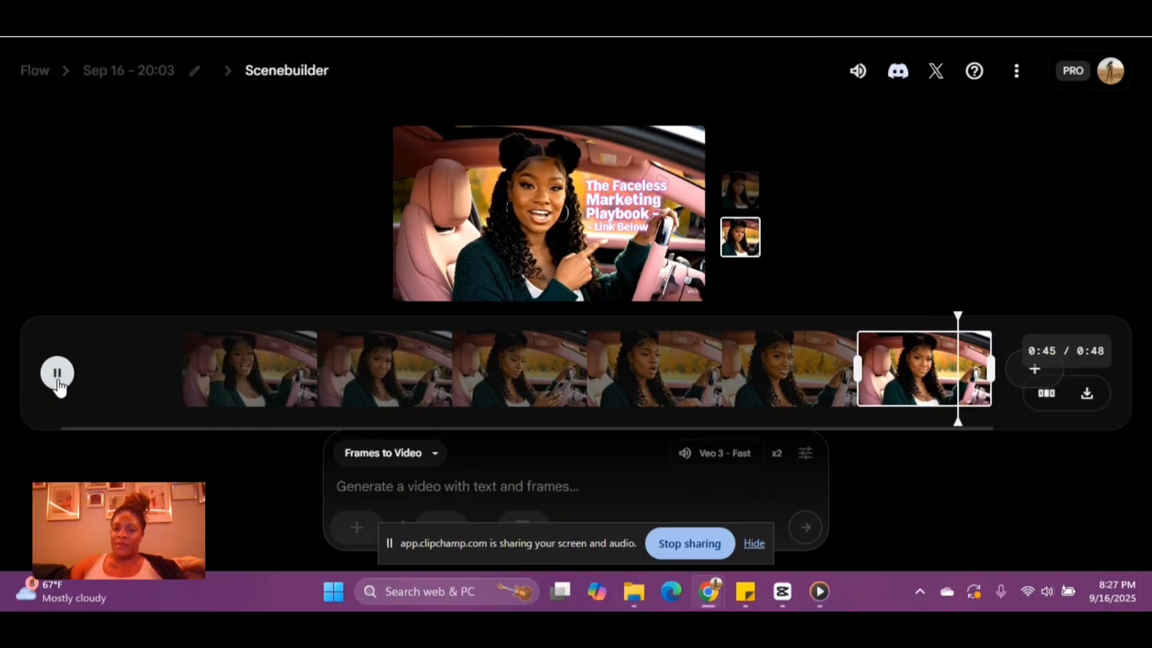
left_click(57, 384)
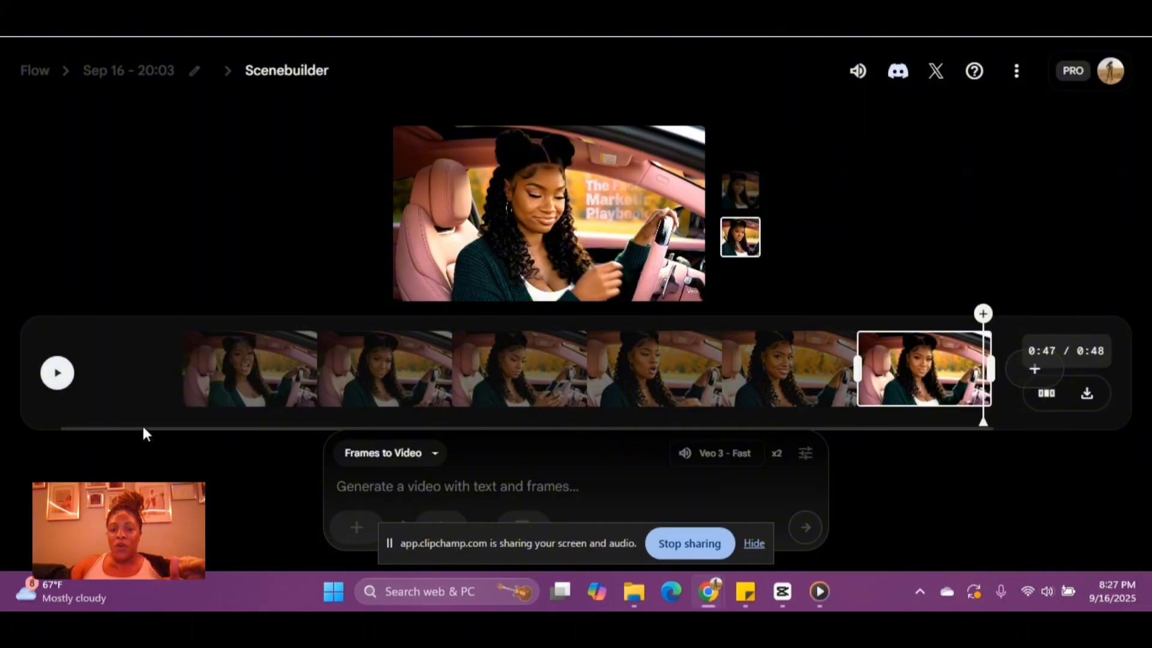
Compare the character's look across frames in the second, third, fifth and sixth clips on the timeline
left_click(519, 381)
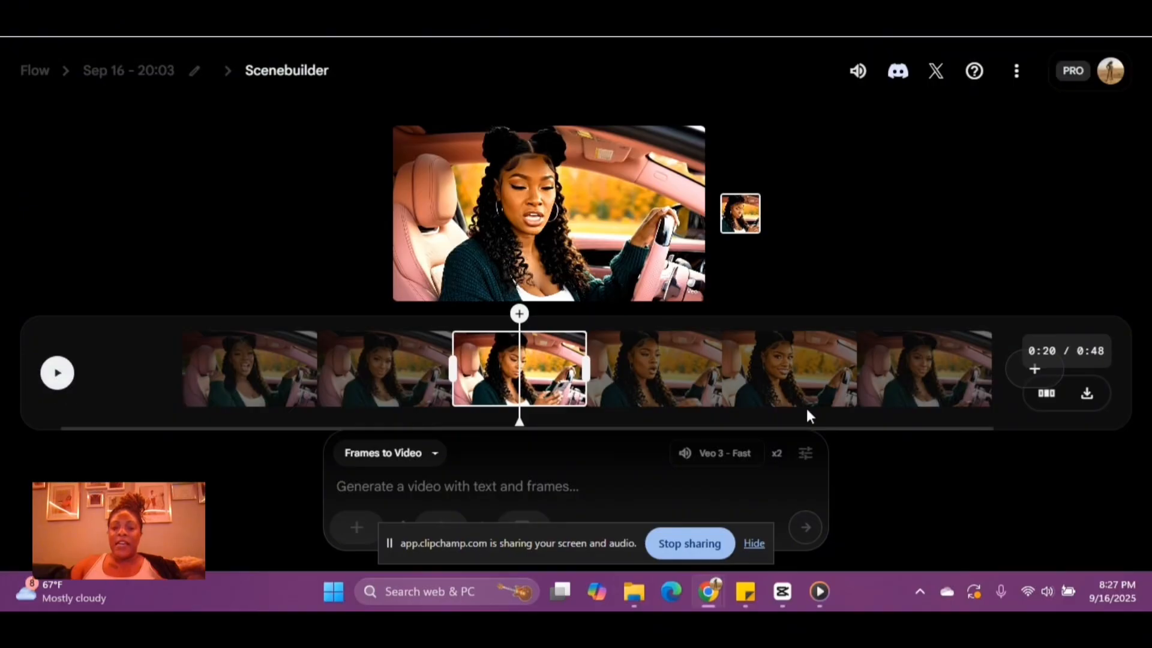
left_click(793, 379)
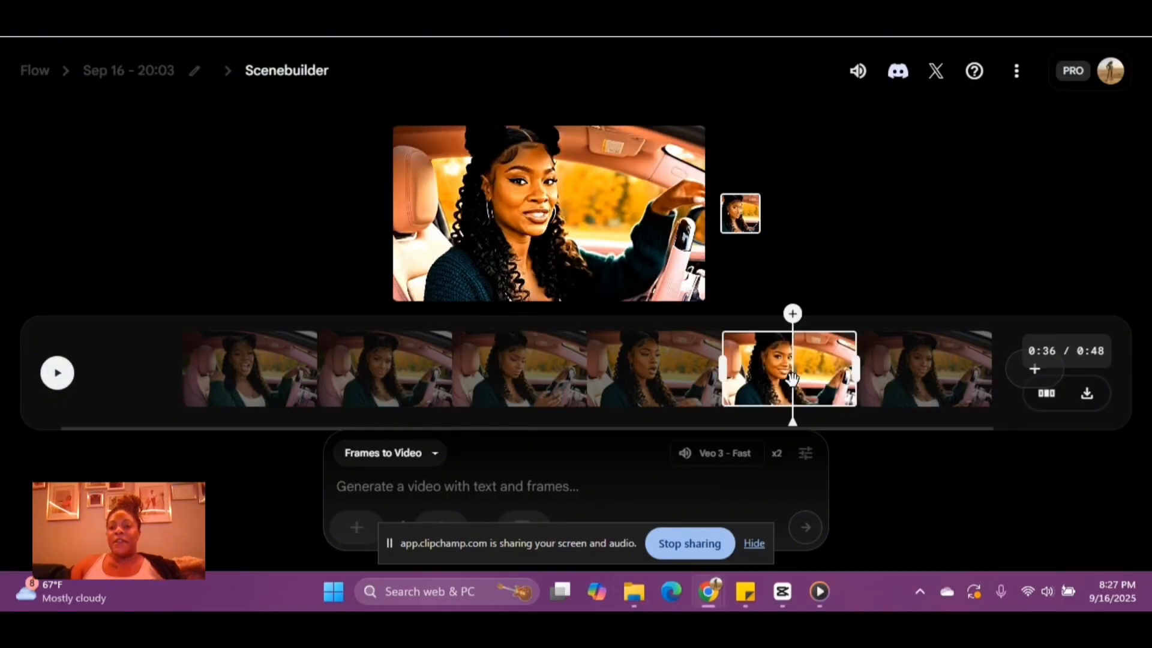
left_click(912, 373)
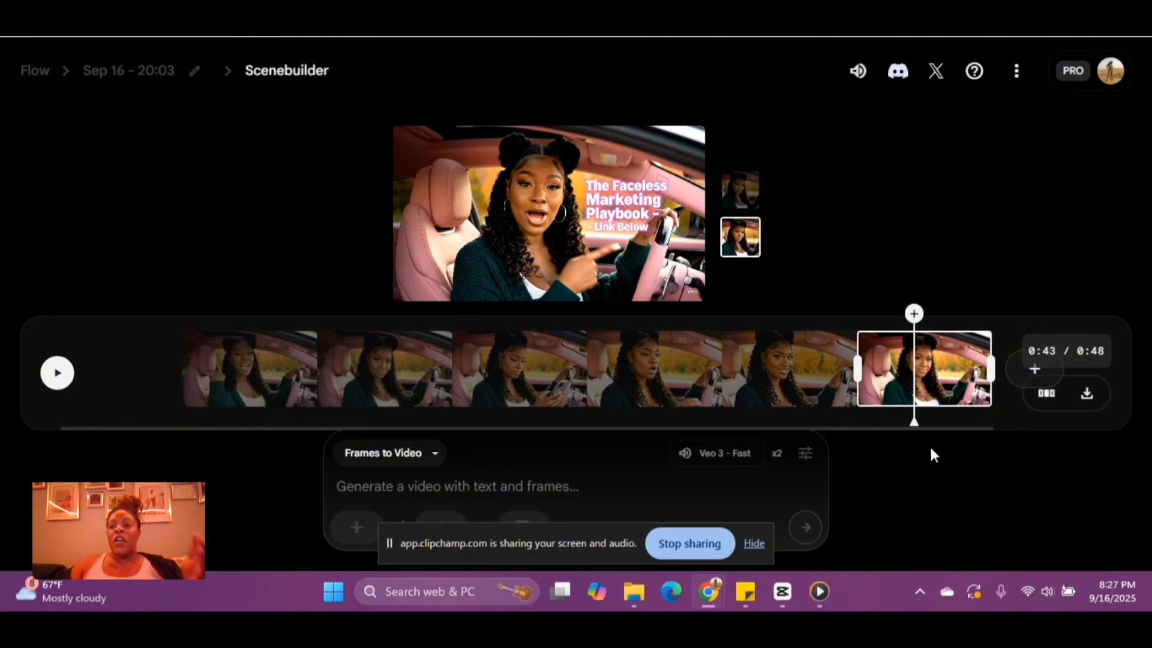
left_click(400, 377)
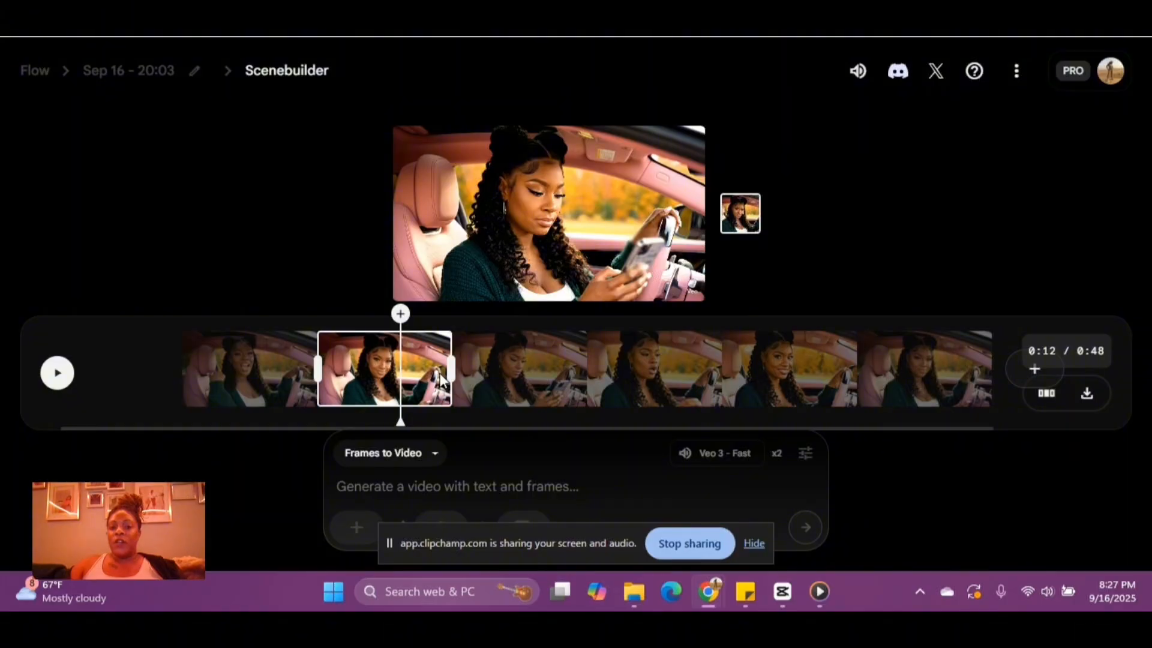
left_click(935, 398)
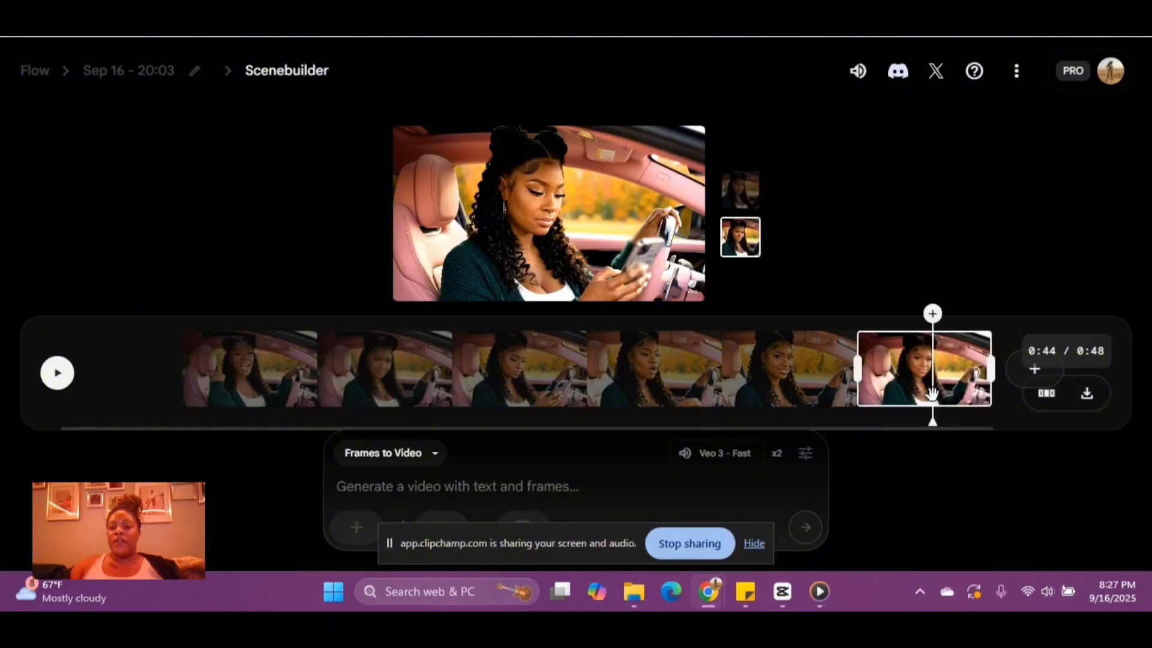
left_click(396, 366)
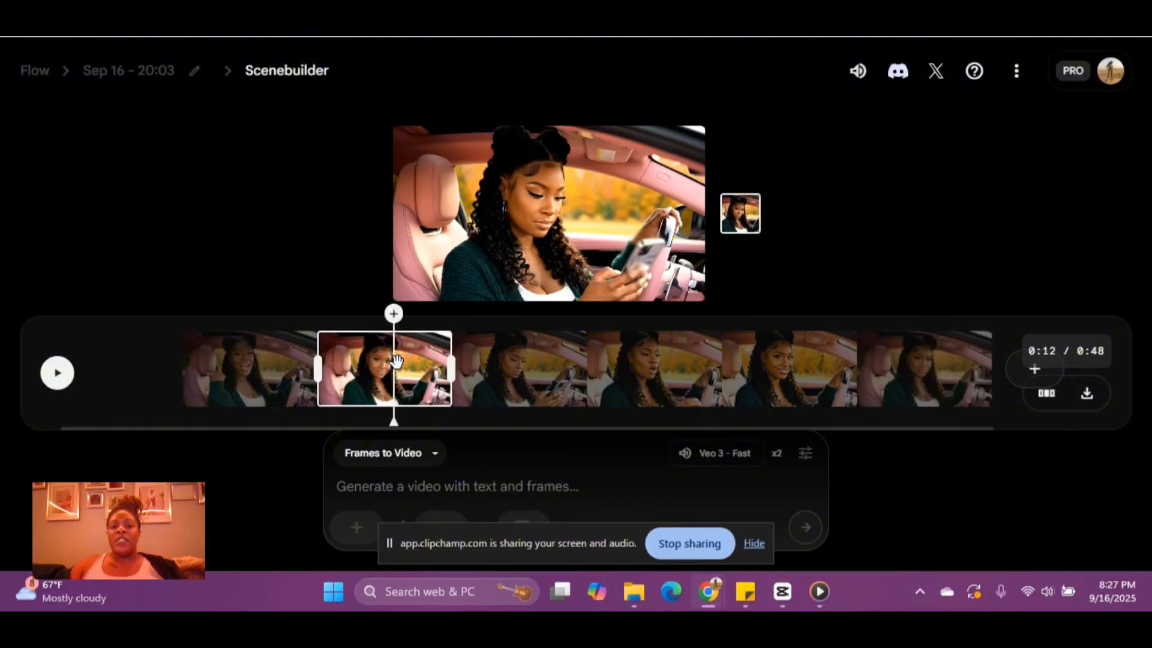